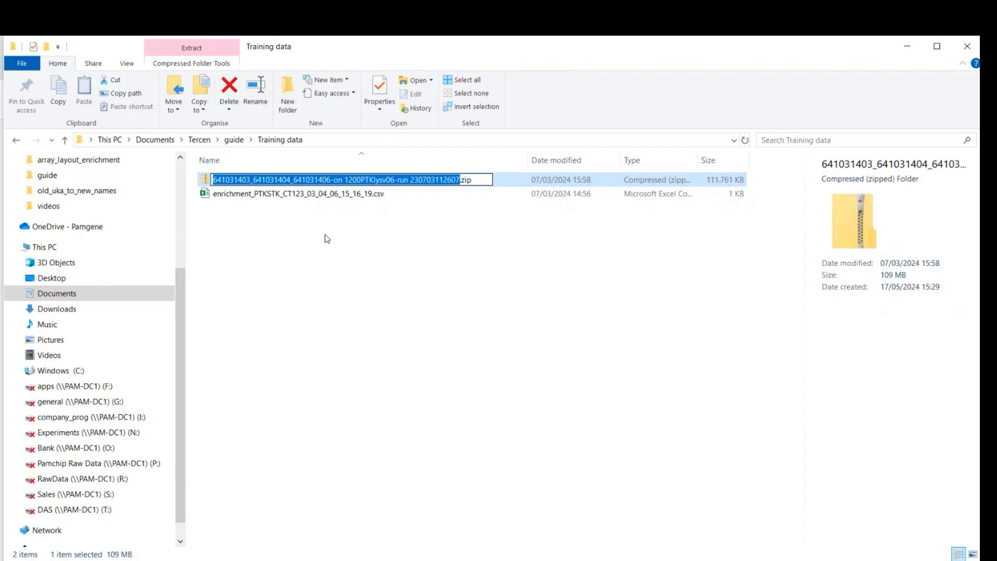
# - Look inside the run's zip archive, select the Array Layout text file in its run folder, and return to the Training data folder
pyautogui.click(327, 239)
pyautogui.doubleClick(284, 179)
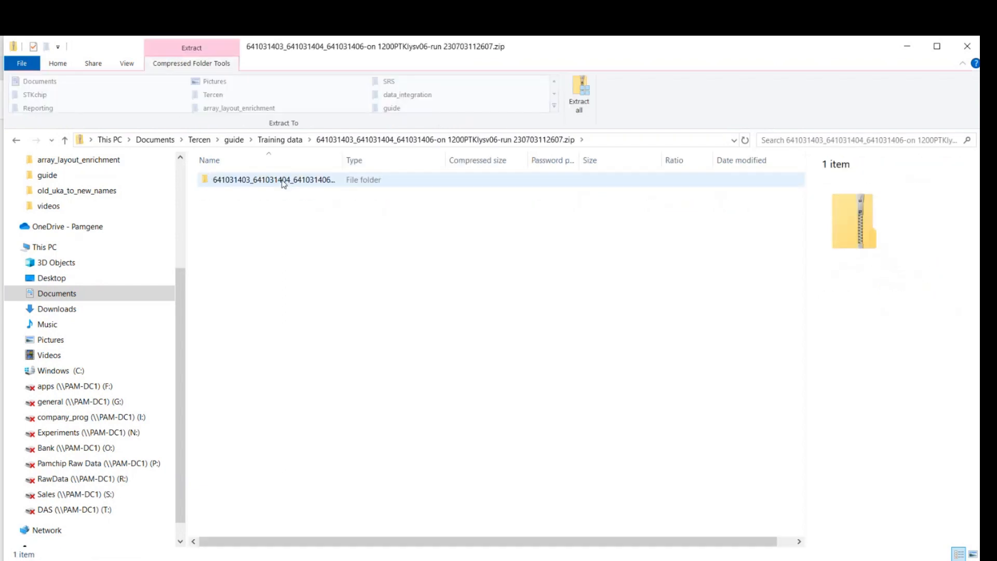
pyautogui.doubleClick(284, 181)
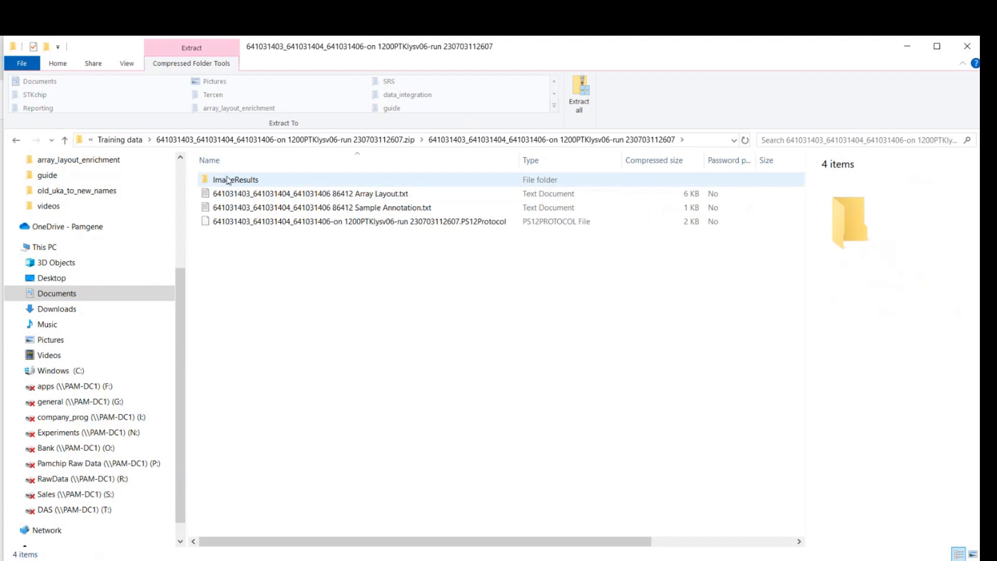
pyautogui.click(309, 196)
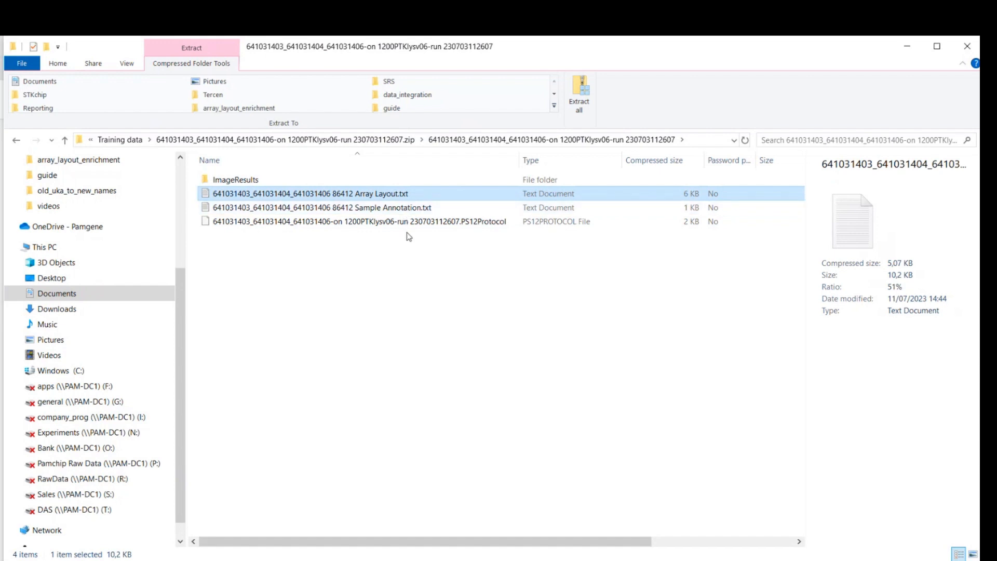
pyautogui.click(298, 139)
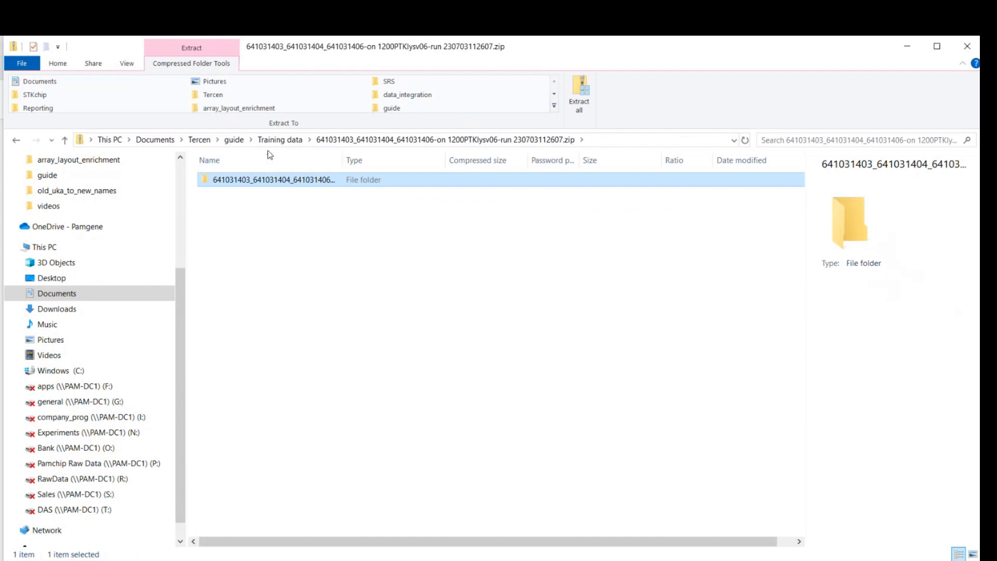
pyautogui.click(280, 140)
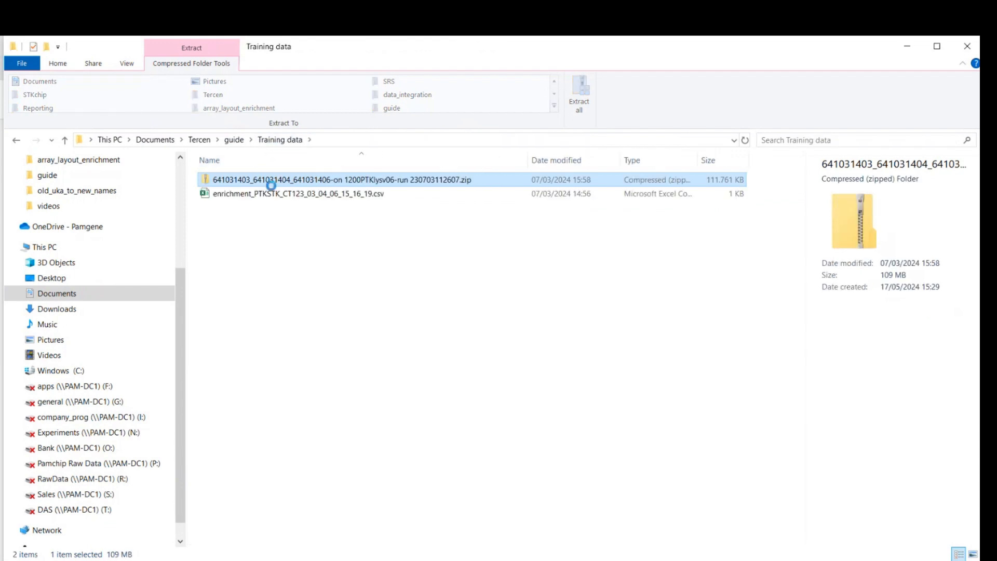
# - Examine the zip archive's Array Layout file and the TIF images in its ImageResults folder, and return to the Training data folder
pyautogui.doubleClick(271, 180)
pyautogui.doubleClick(272, 179)
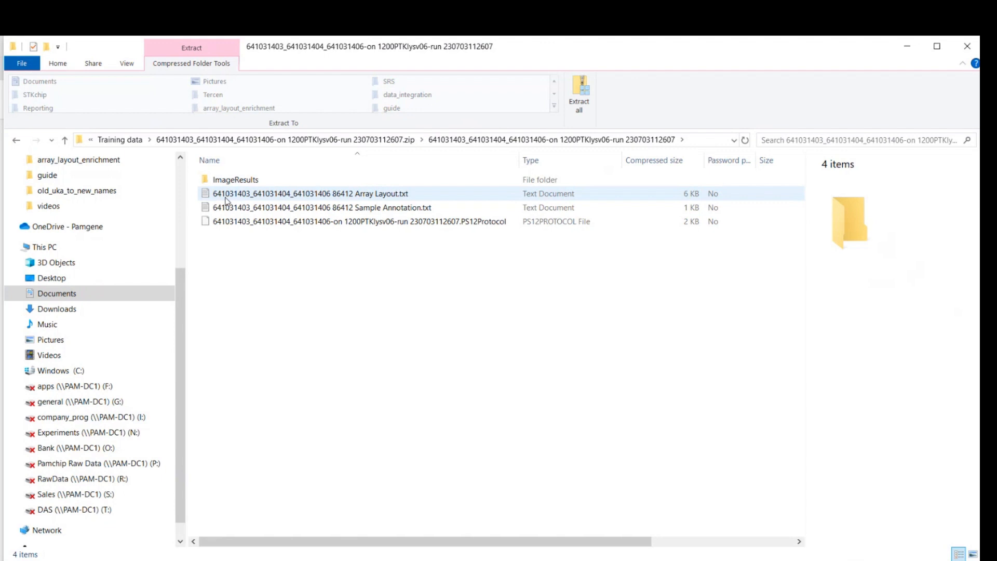
pyautogui.click(335, 195)
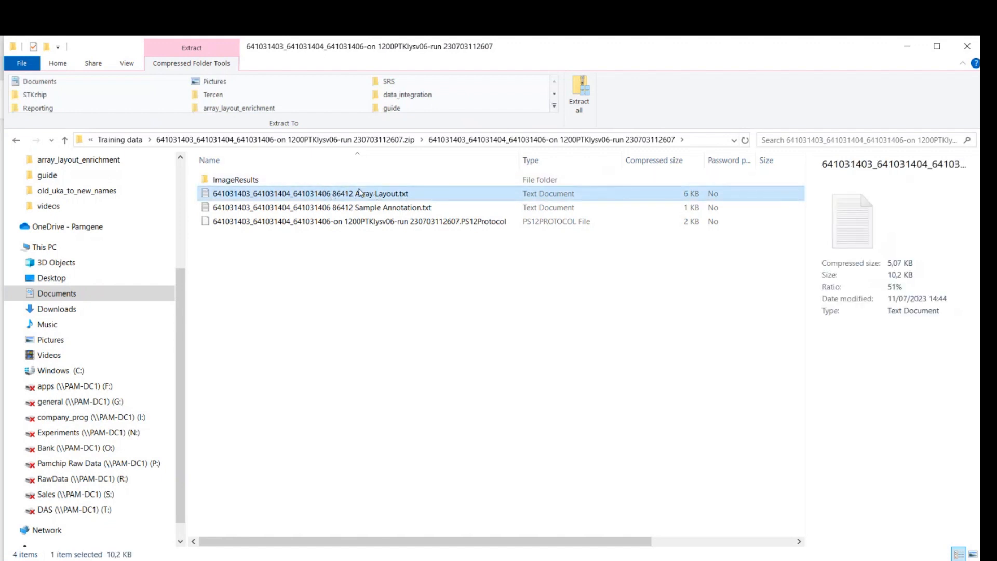
pyautogui.doubleClick(249, 182)
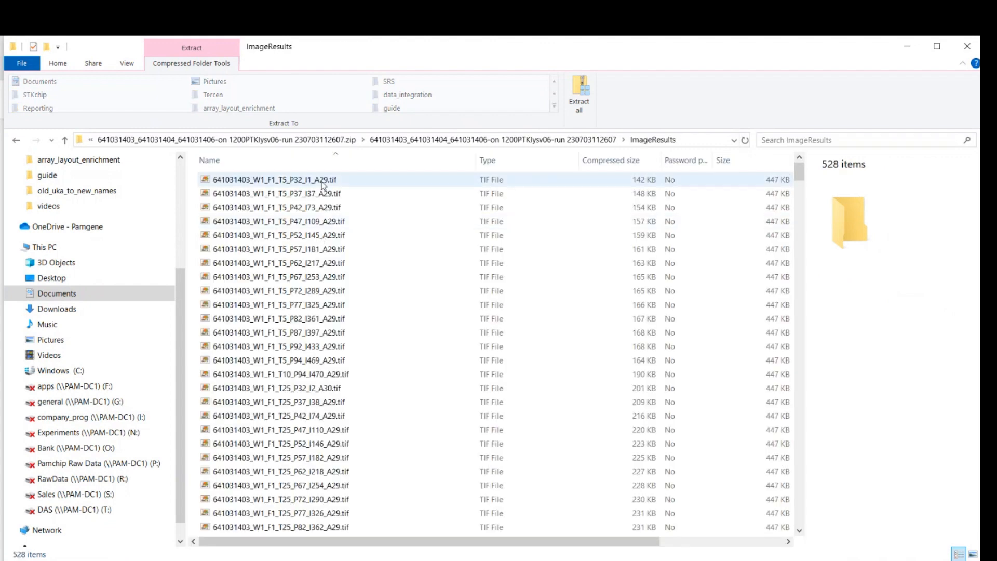
pyautogui.click(189, 143)
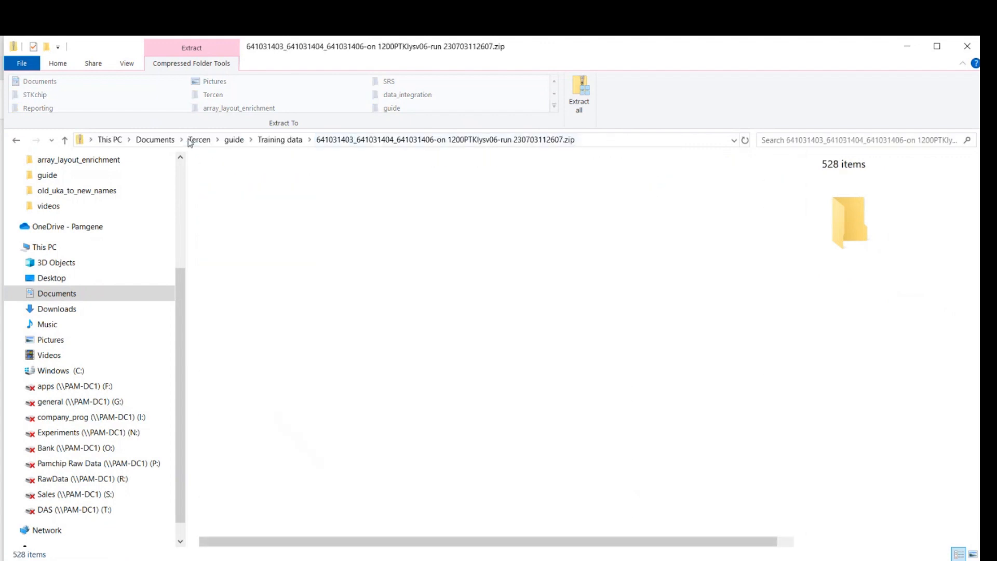
pyautogui.click(294, 140)
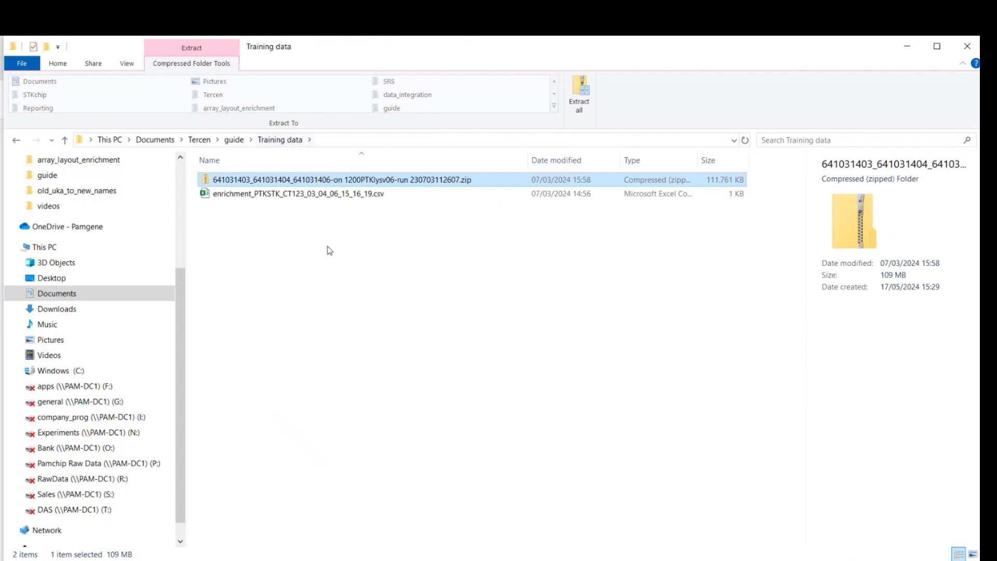
# - Switch to Tercen in the browser and create a project named "PamGene Training"
pyautogui.click(356, 560)
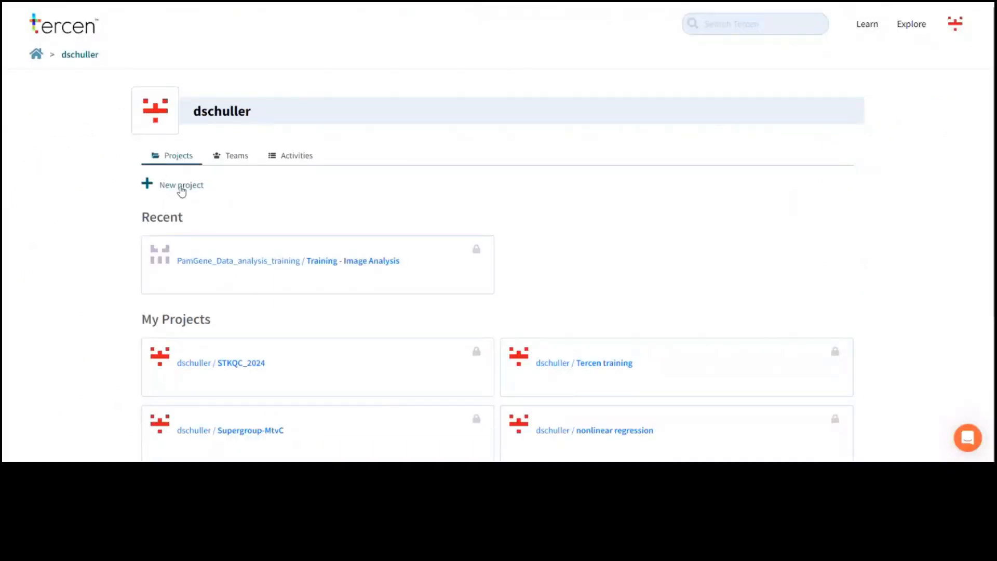
pyautogui.click(188, 188)
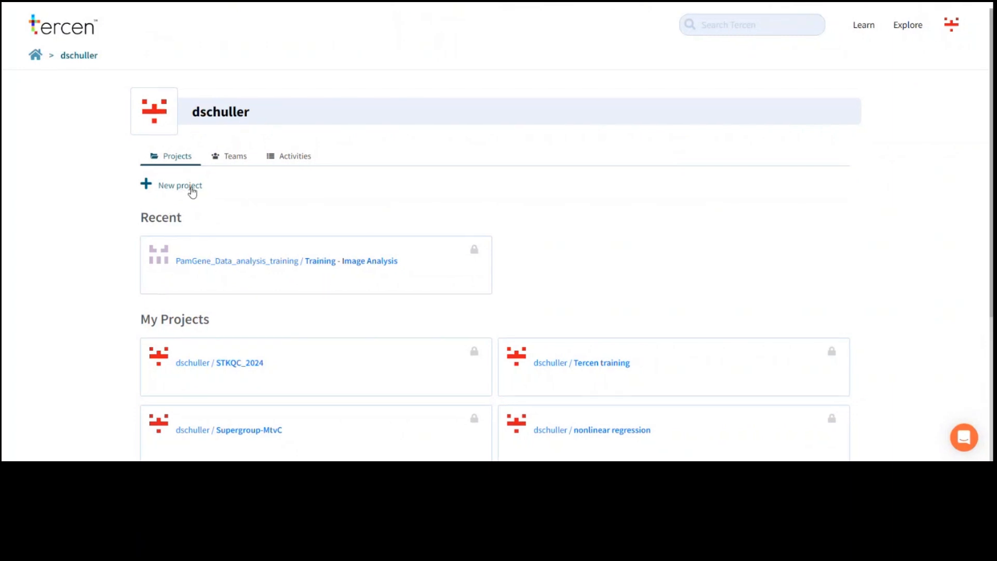
pyautogui.click(408, 201)
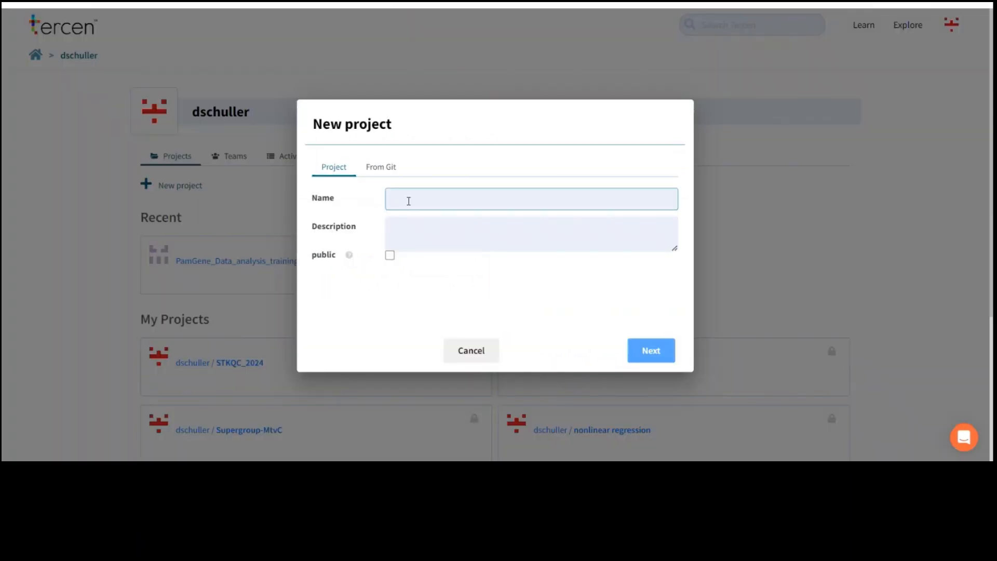
pyautogui.write('PamGene Train')
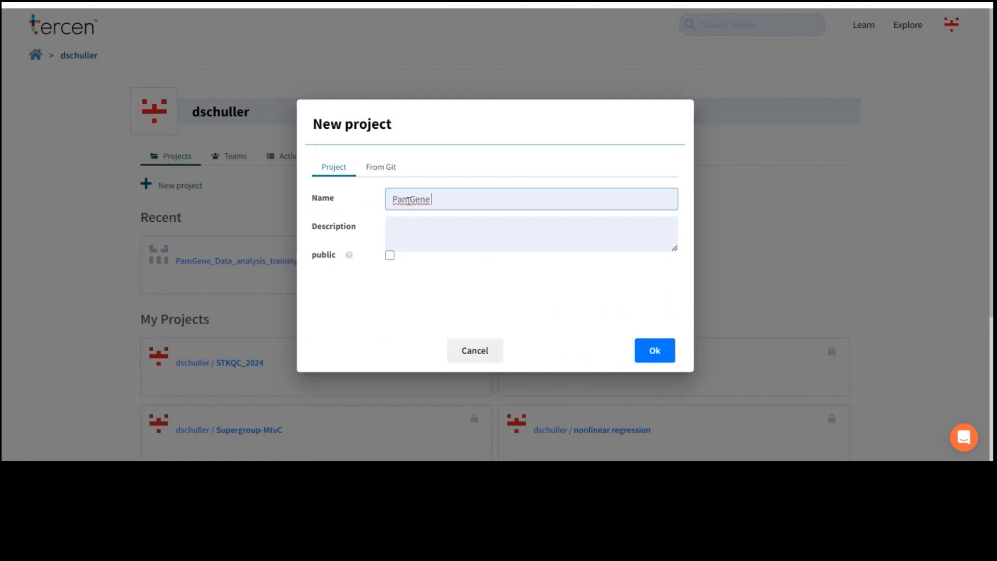
pyautogui.write('ing')
pyautogui.click(669, 349)
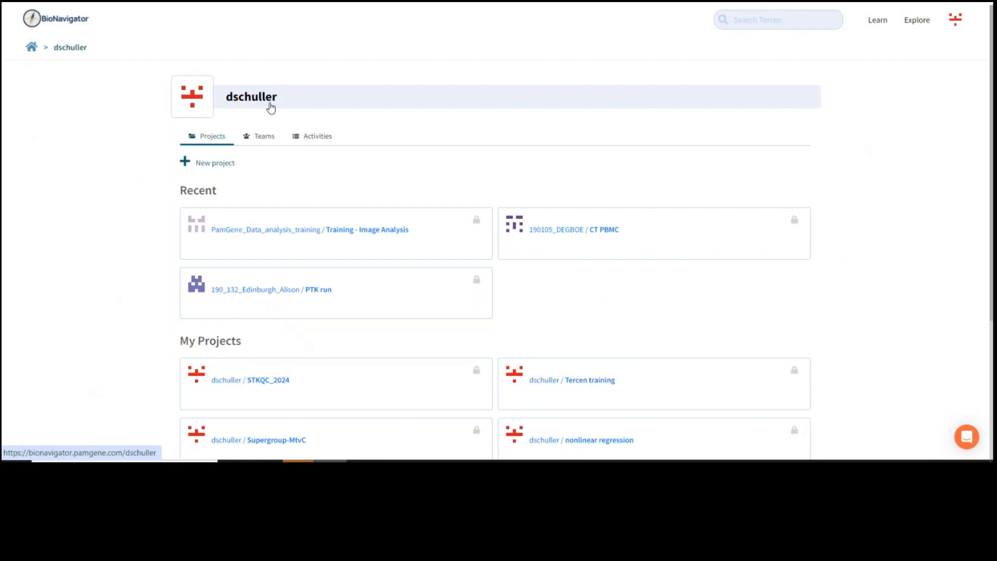
# - Open the "Training - Image Analysis" project of the PamGene_Data_analysis_training team
pyautogui.click(265, 141)
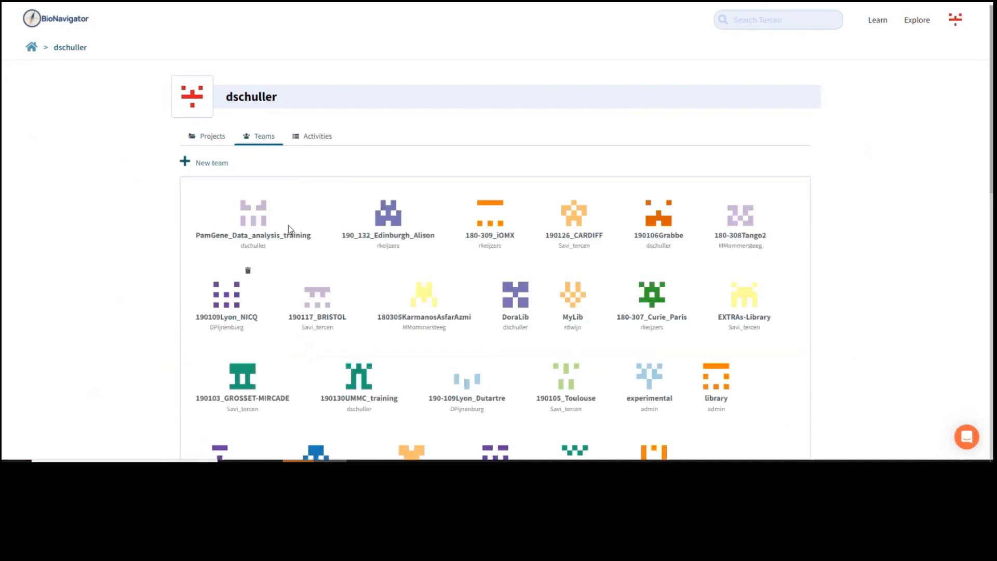
pyautogui.click(250, 215)
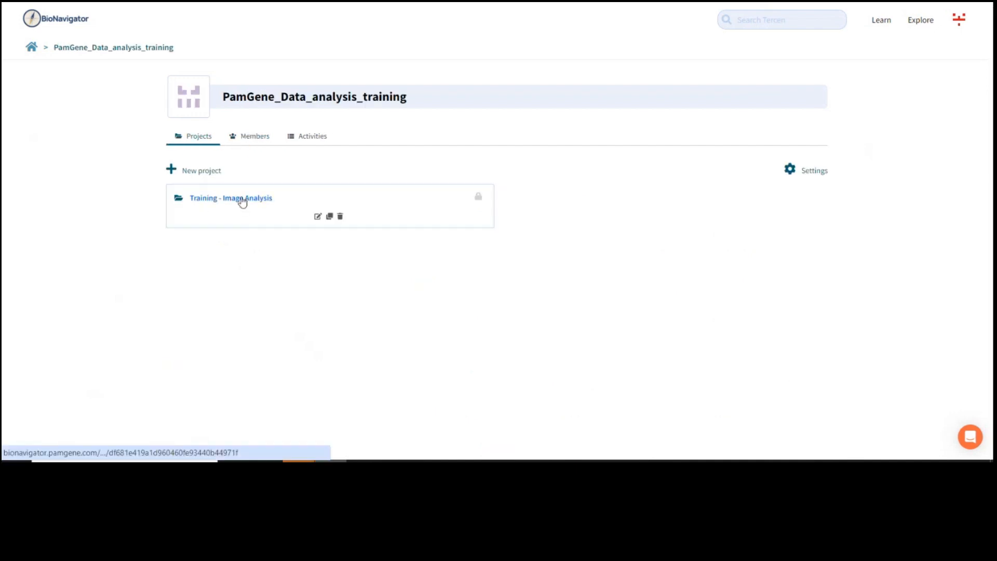
pyautogui.click(238, 202)
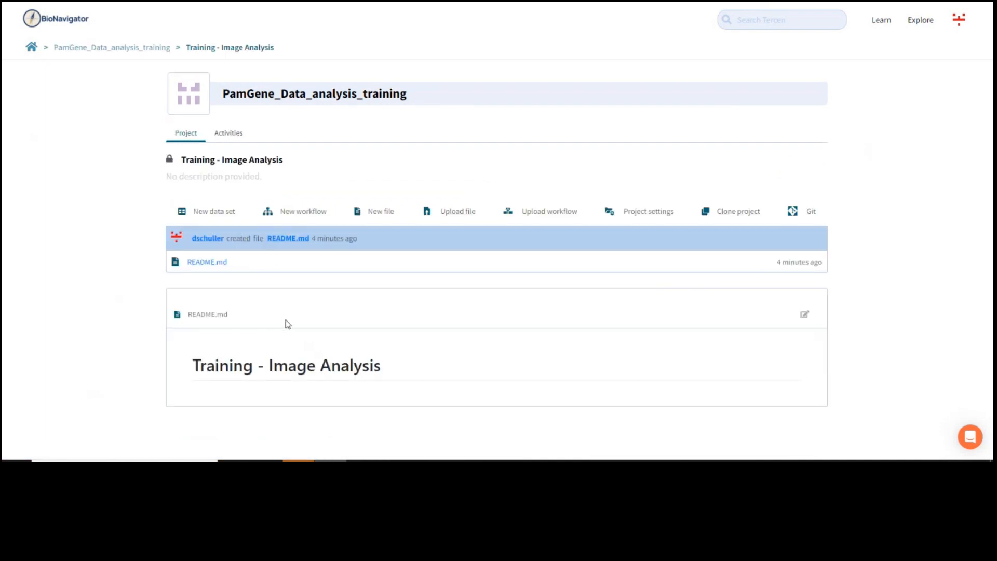
# - Add the lines "This is Image Analysis training.", "Description:" and "Comparisons:" below the heading of README.md and save the file
pyautogui.click(804, 315)
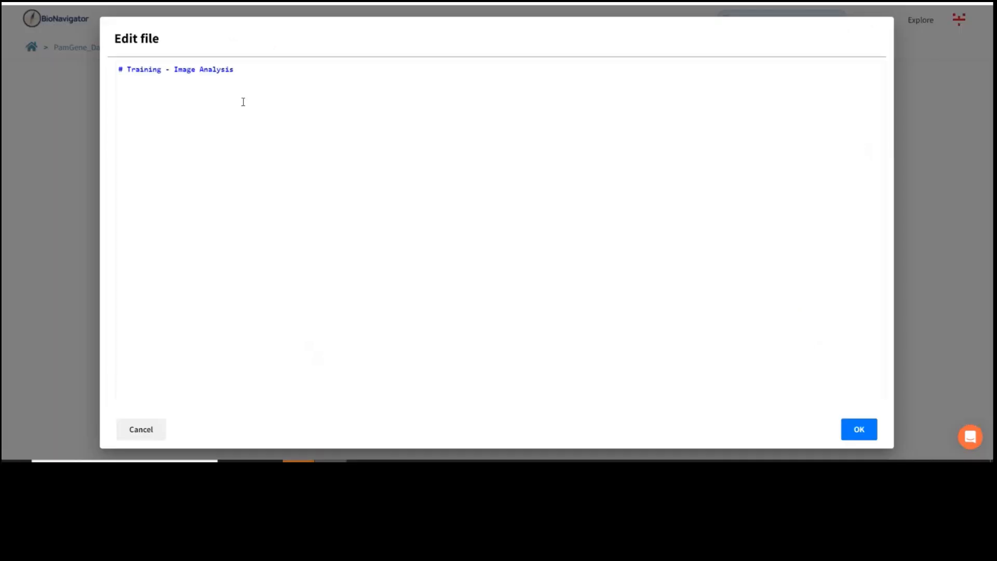
pyautogui.press('BackSpace')
pyautogui.write('This is Image Analy')
pyautogui.press('BackSpace')
pyautogui.write('ysis training.')
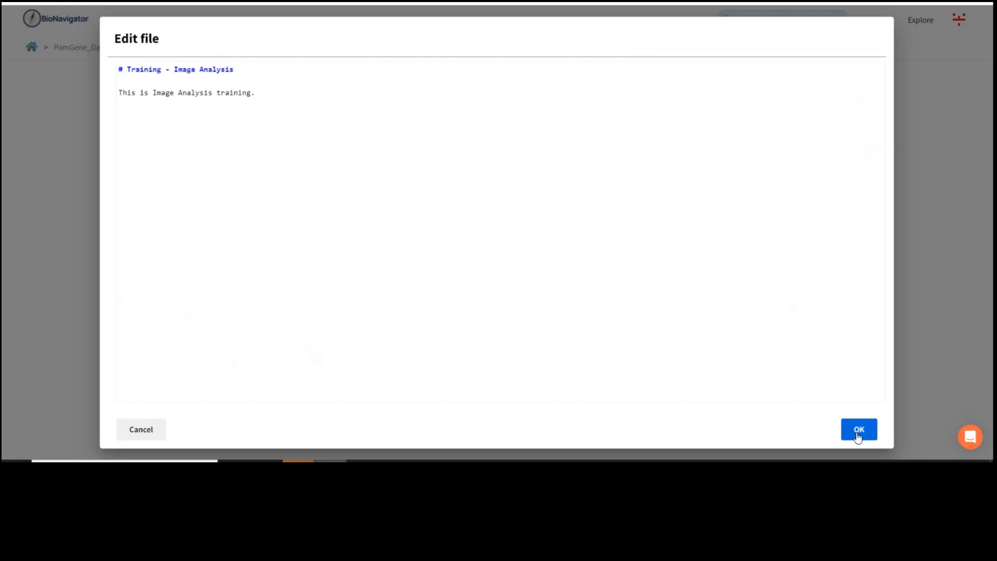
pyautogui.write('Description:')
pyautogui.press('Return')
pyautogui.press('Return')
pyautogui.write('Comparisons:')
pyautogui.click(858, 434)
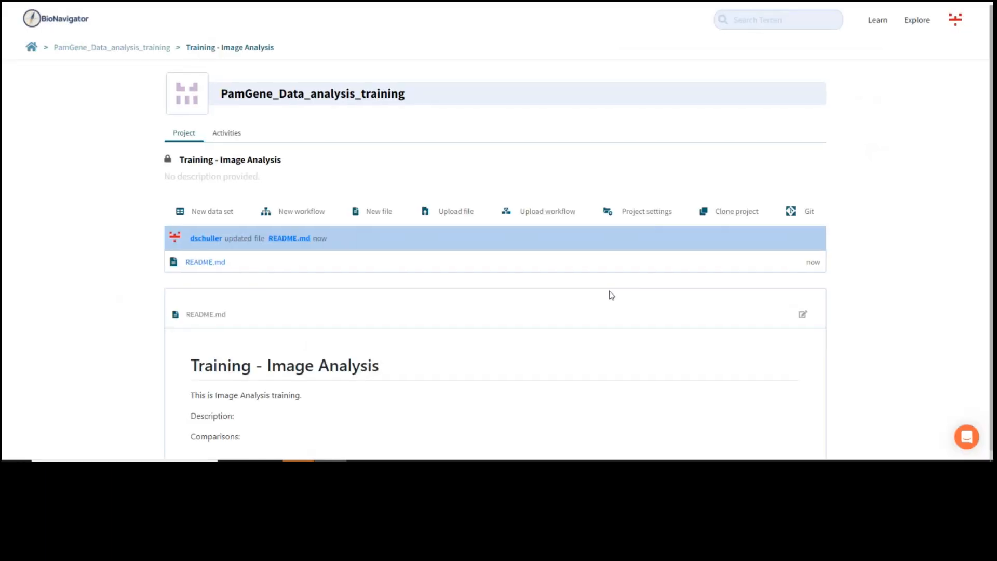
# - Upload 641031403_641031404_641031406-on 1200PTKlysv06-run 230703112607.zip from the Training data folder to the project
pyautogui.click(450, 213)
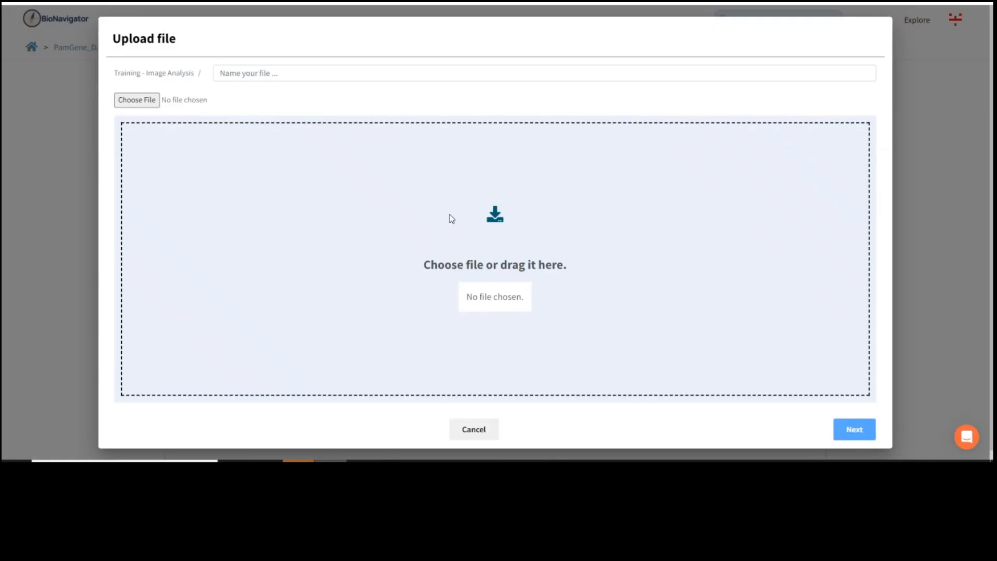
pyautogui.moveTo(266, 461)
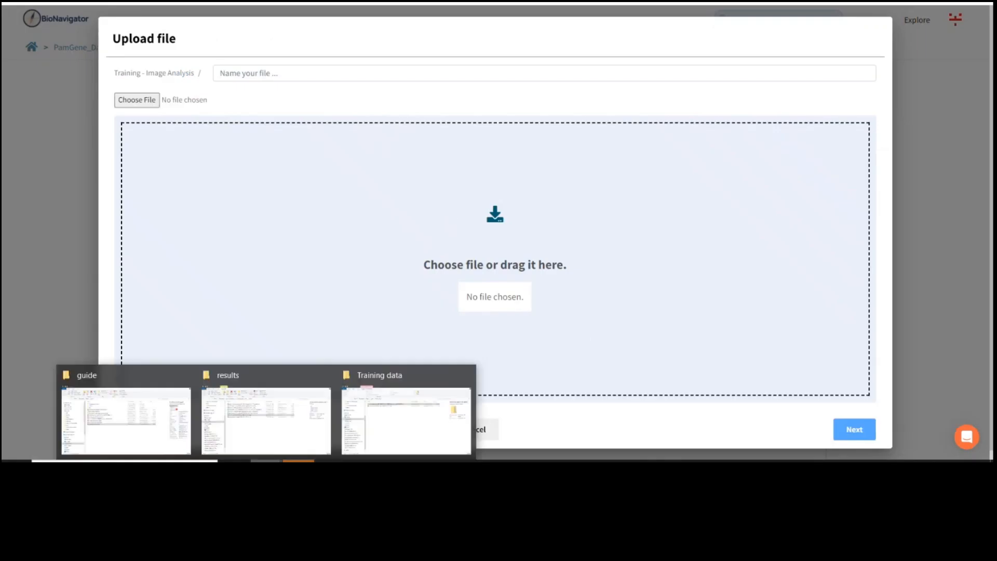
pyautogui.click(411, 427)
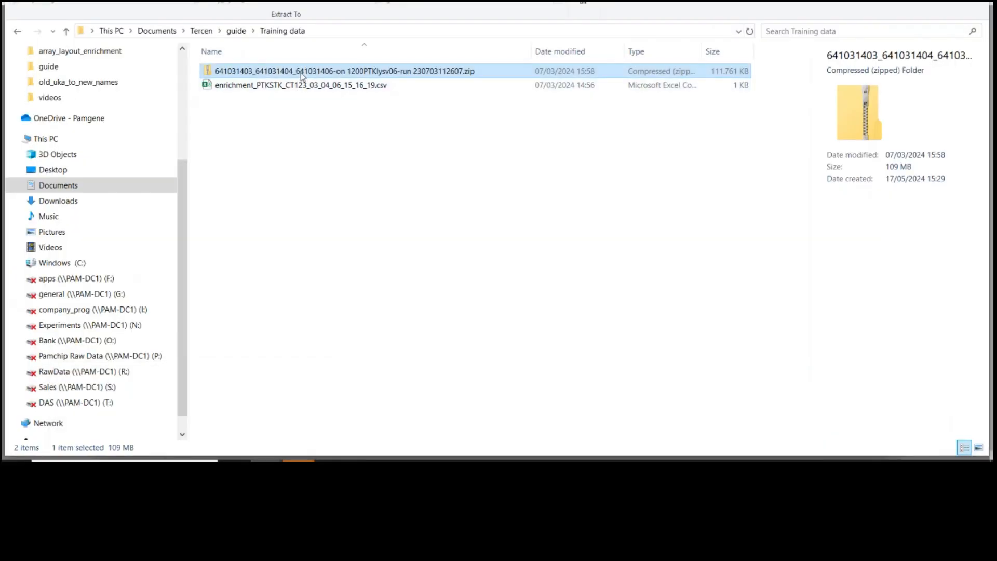
pyautogui.moveTo(312, 71); pyautogui.dragTo(431, 278)
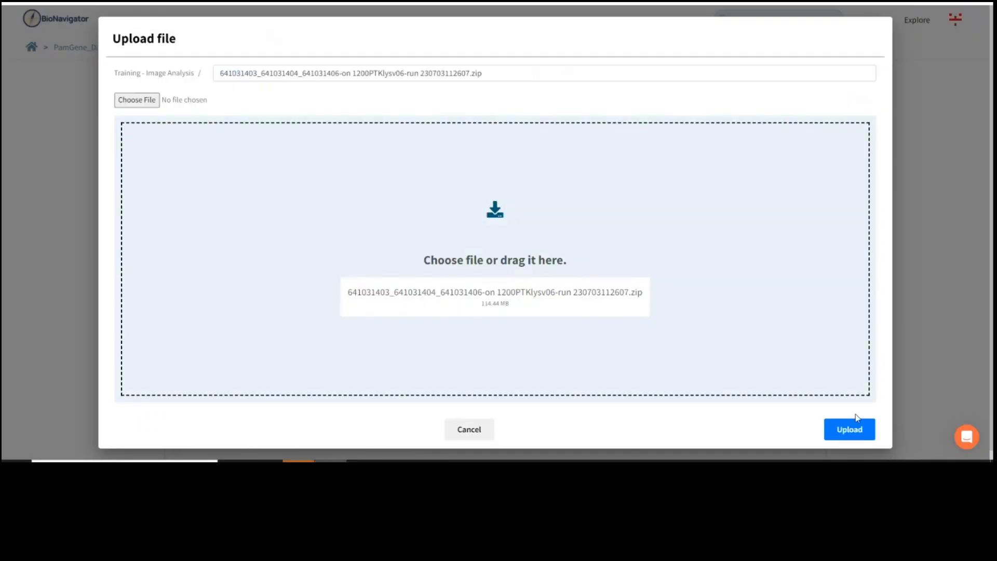
pyautogui.click(857, 431)
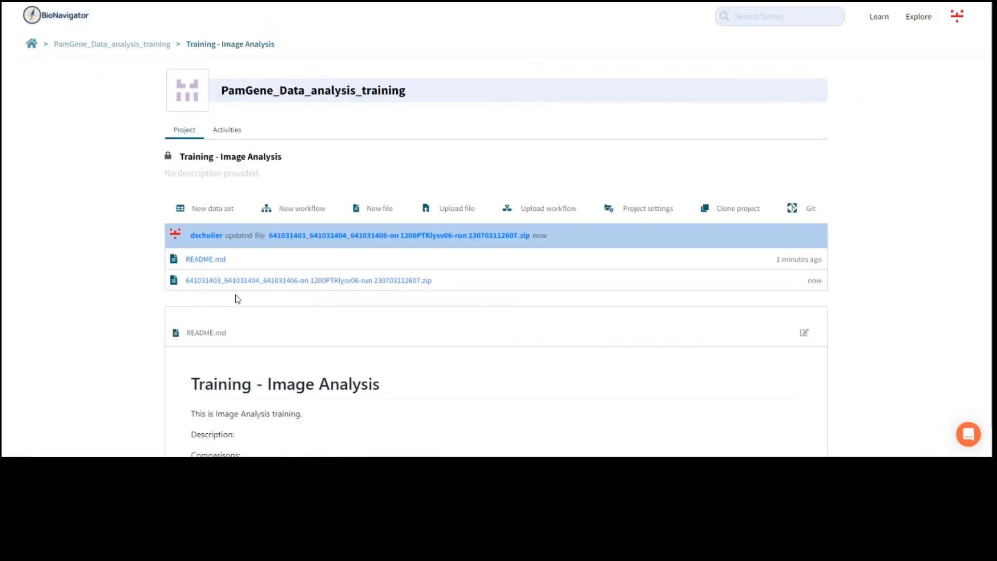
# - Start a new workflow in the project based on image_analysis_PTK_prewash_template
pyautogui.click(268, 215)
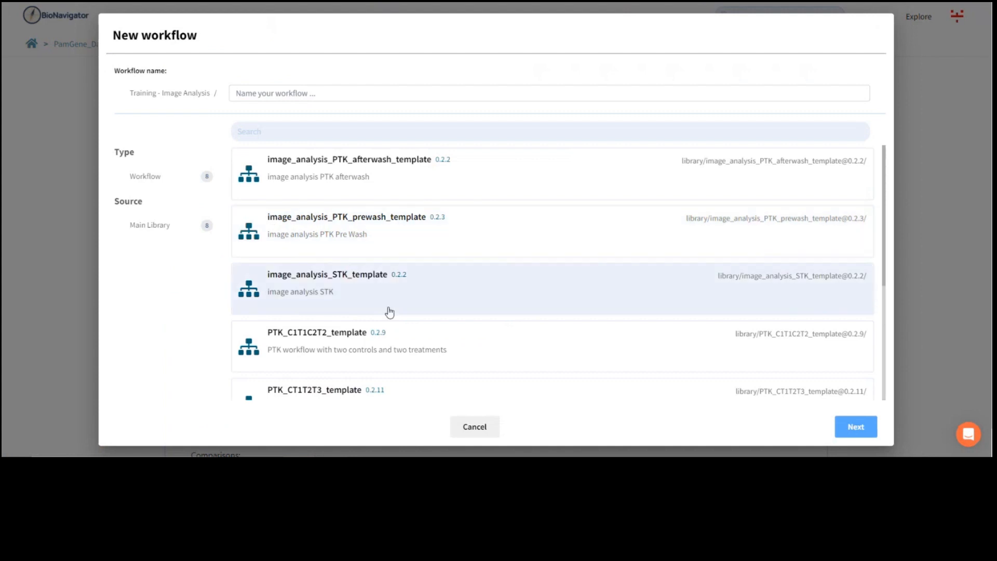
pyautogui.scroll(-1, 397, 181)
pyautogui.scroll(-2, 405, 208)
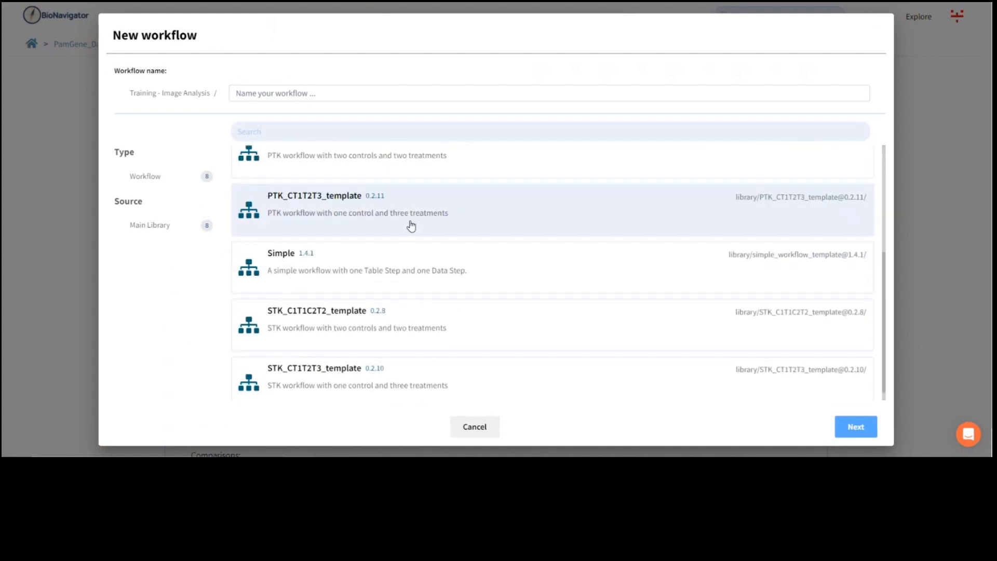
pyautogui.scroll(3, 410, 222)
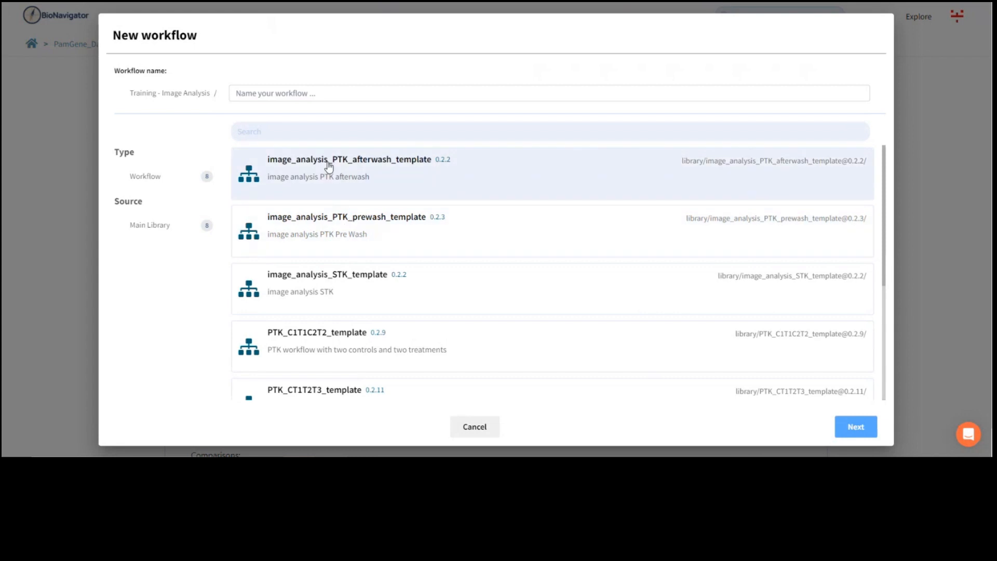
pyautogui.click(397, 234)
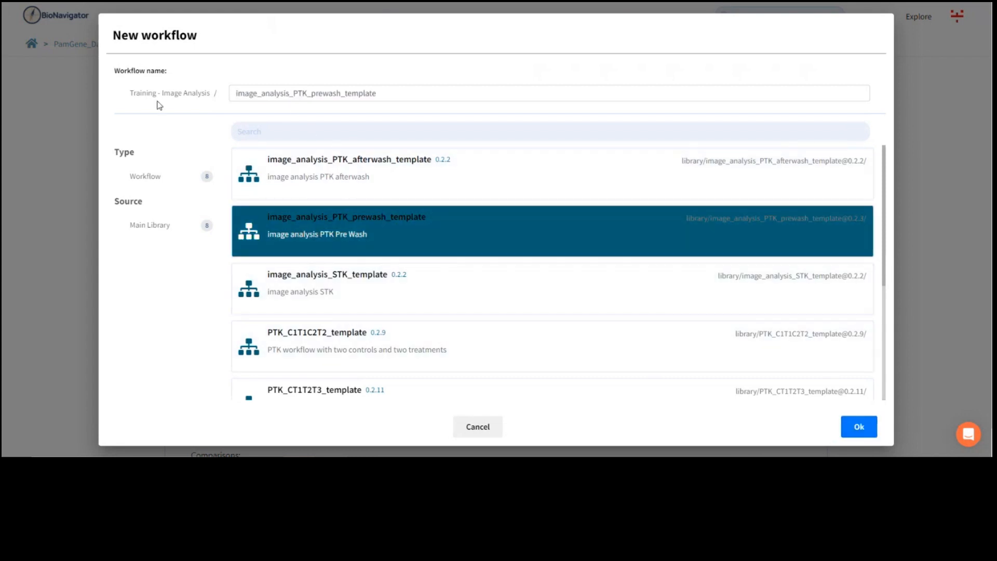
# - Name the new workflow "image_analysis_PTK_prewash 03 04 06" and create it
pyautogui.moveTo(311, 82); pyautogui.dragTo(363, 96)
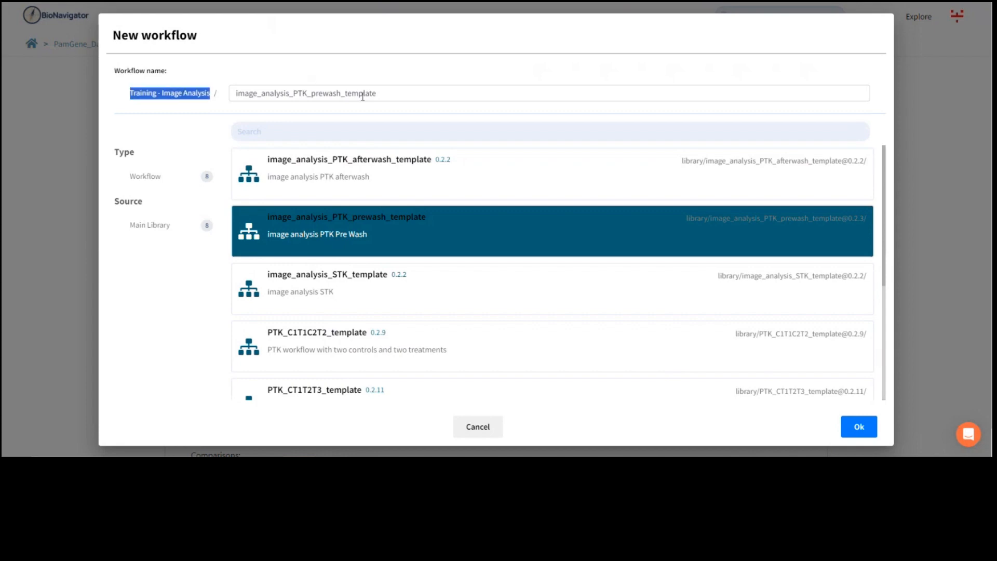
pyautogui.click(407, 93)
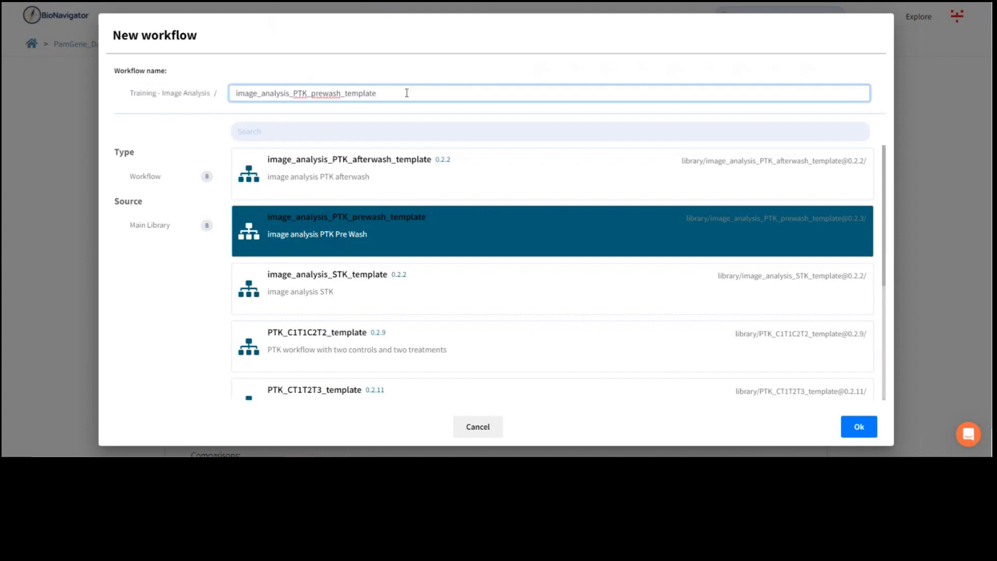
pyautogui.press('BackSpace')
pyautogui.press('BackSpace')
pyautogui.press('BackSpace')
pyautogui.press('BackSpace')
pyautogui.press('BackSpace')
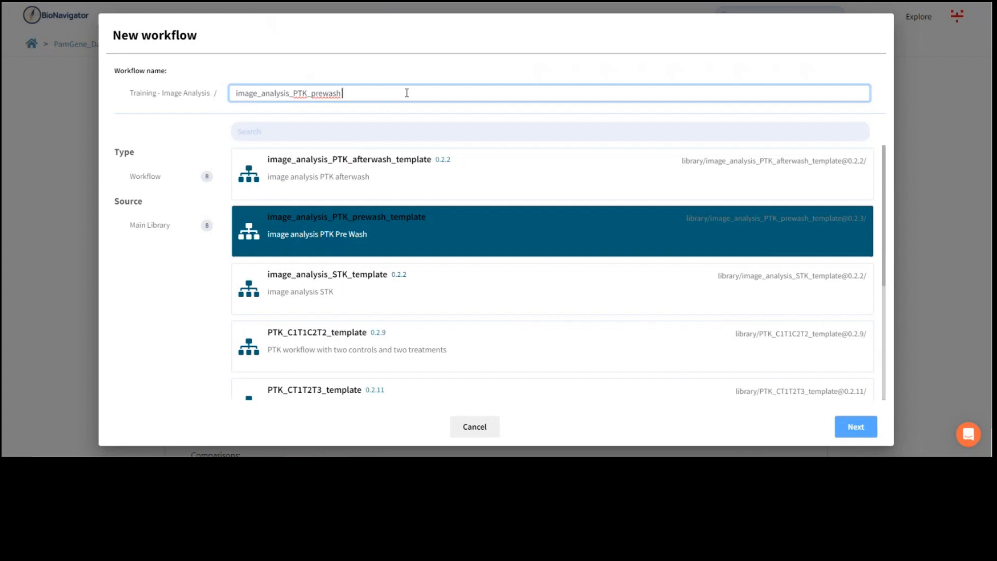
pyautogui.write('0')
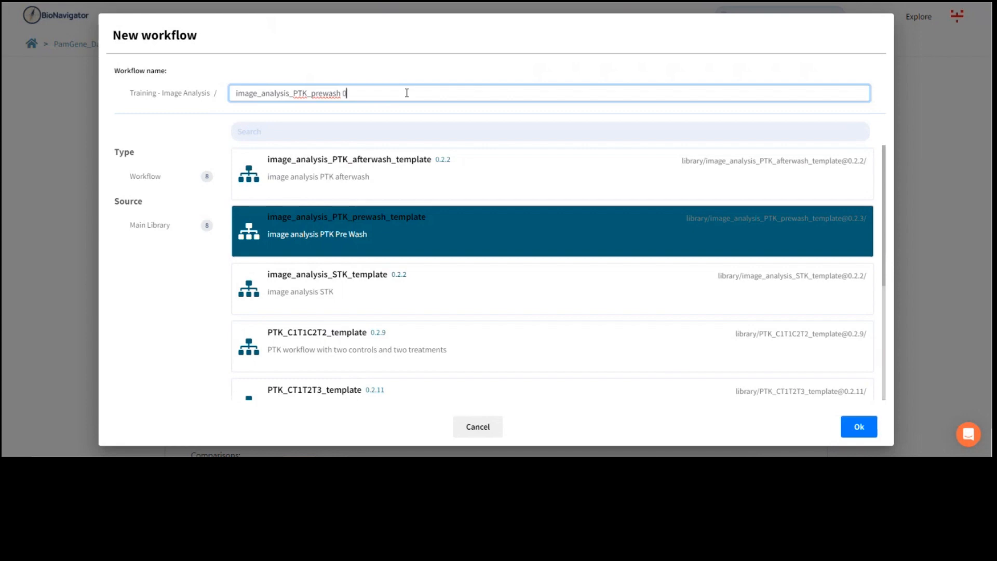
pyautogui.write('3 04 06')
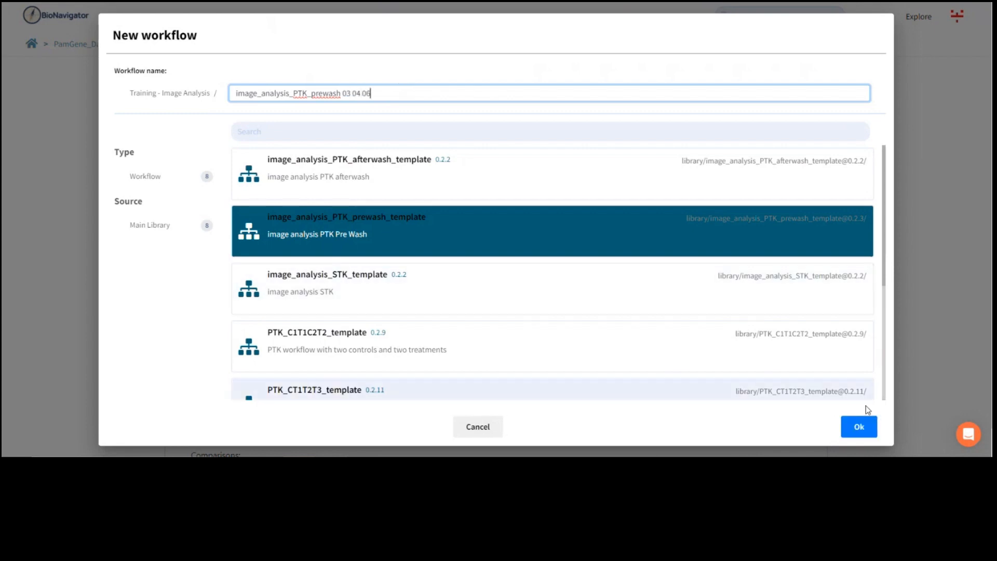
pyautogui.click(864, 426)
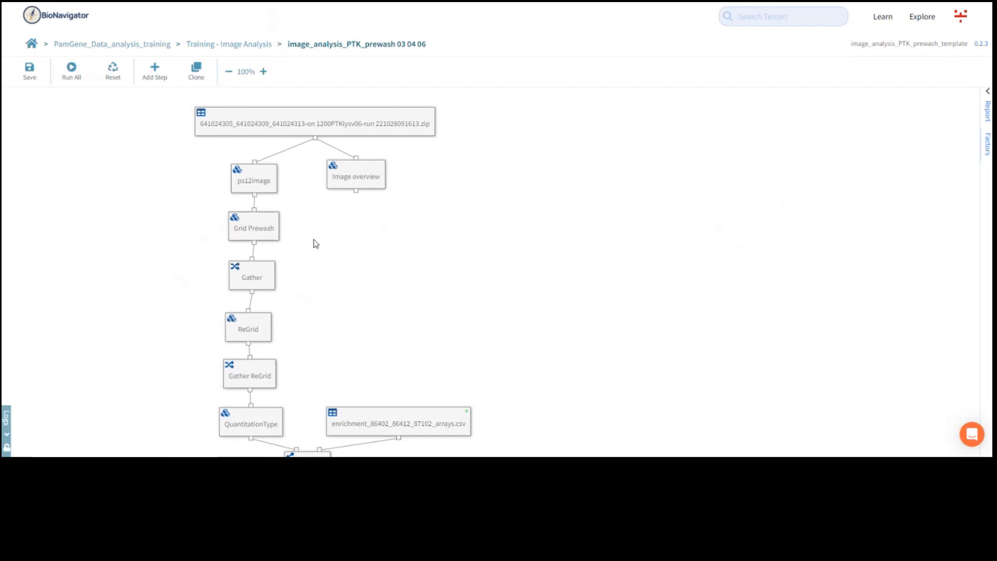
# - Assign 641031403_641031404_641031406-on 1200PTKlysv06-run 230703112607.zip from the current project to the workflow's top data table step
pyautogui.moveTo(322, 238); pyautogui.dragTo(349, 275)
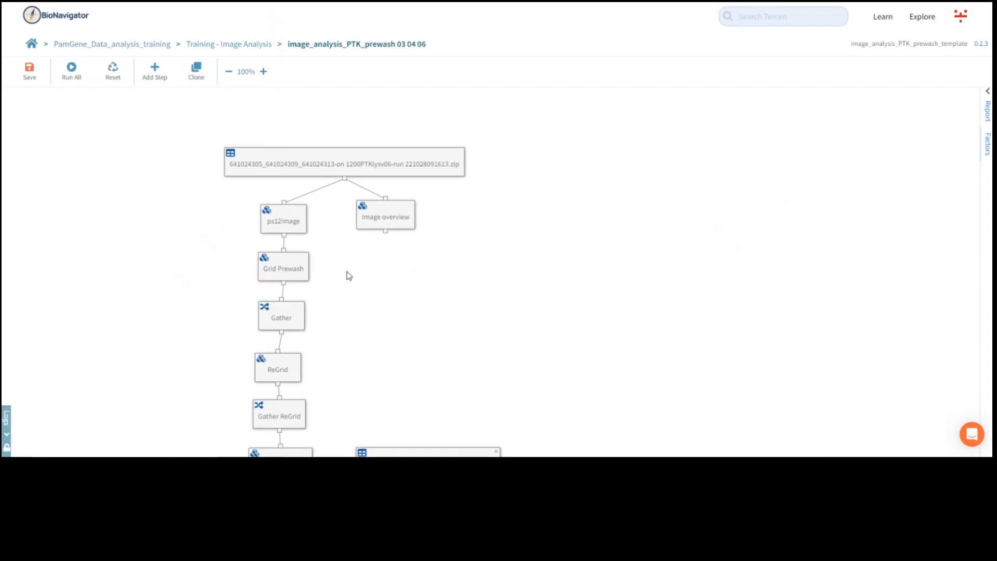
pyautogui.click(335, 164)
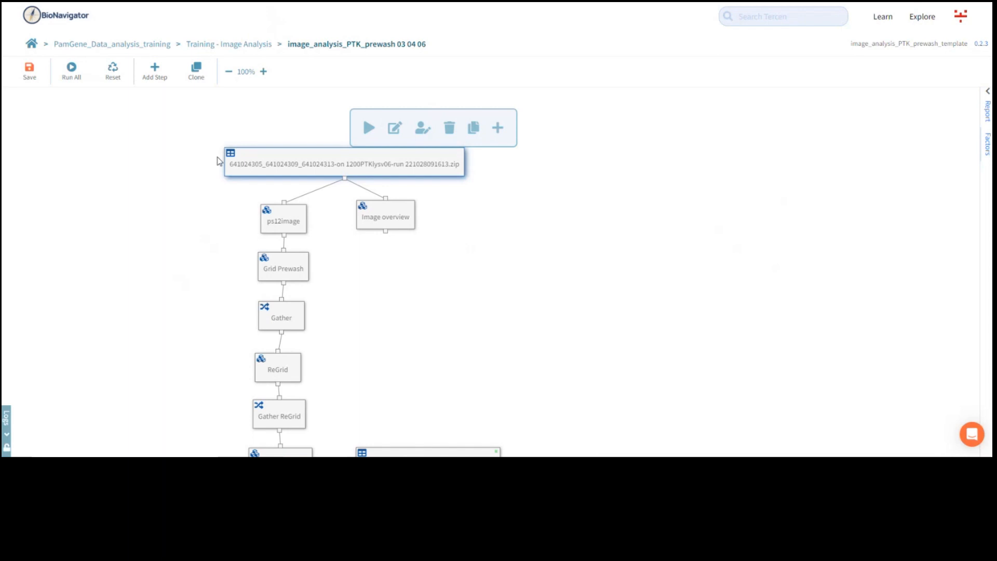
pyautogui.hotkey('alt', 'f')
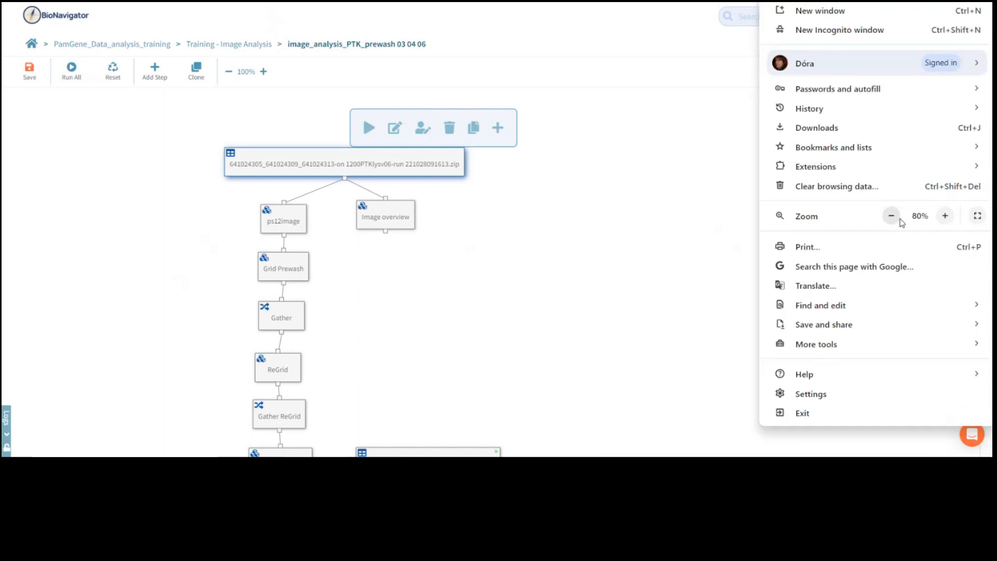
pyautogui.click(945, 215)
pyautogui.click(559, 305)
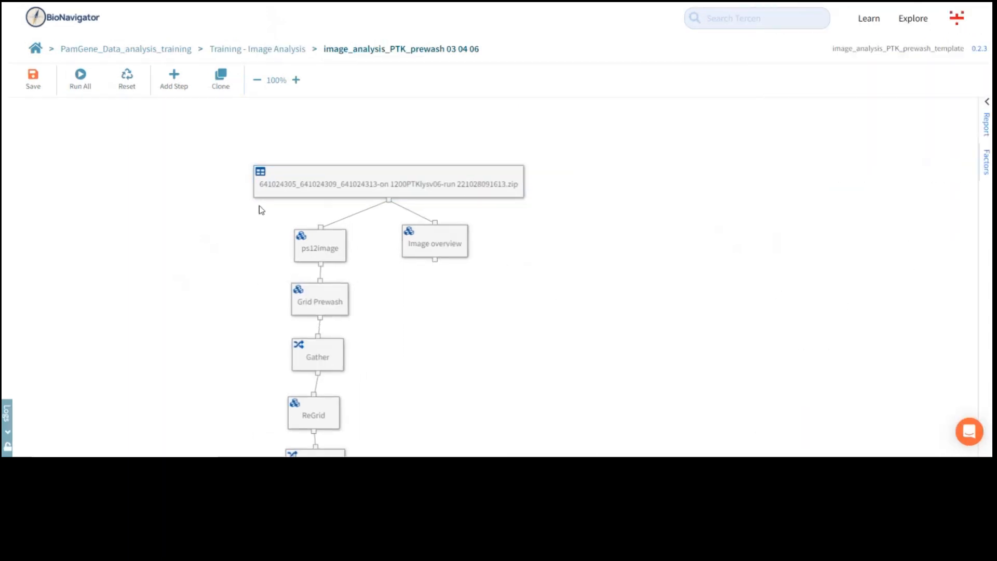
pyautogui.hotkey('alt', 'f')
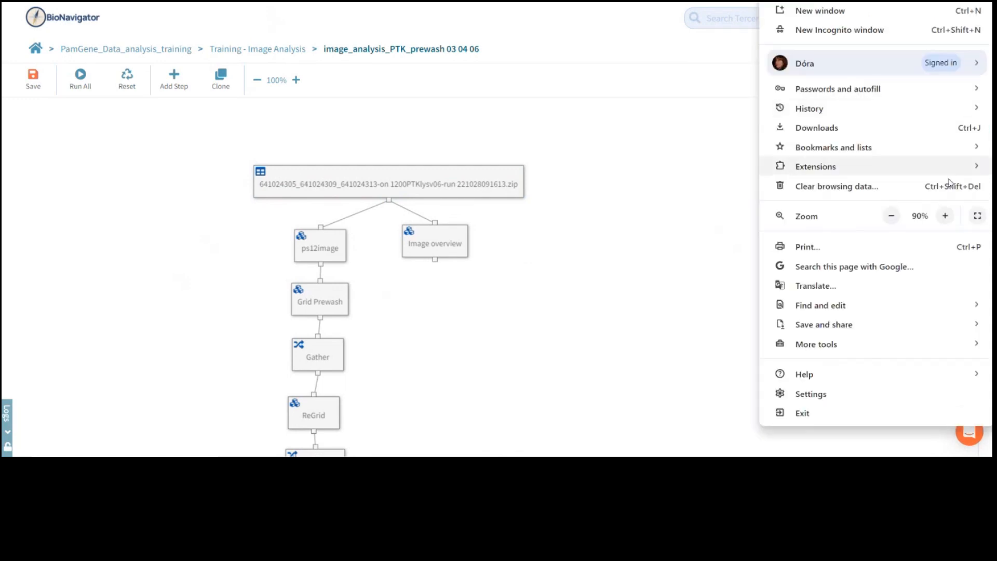
pyautogui.click(946, 217)
pyautogui.click(615, 241)
pyautogui.click(450, 194)
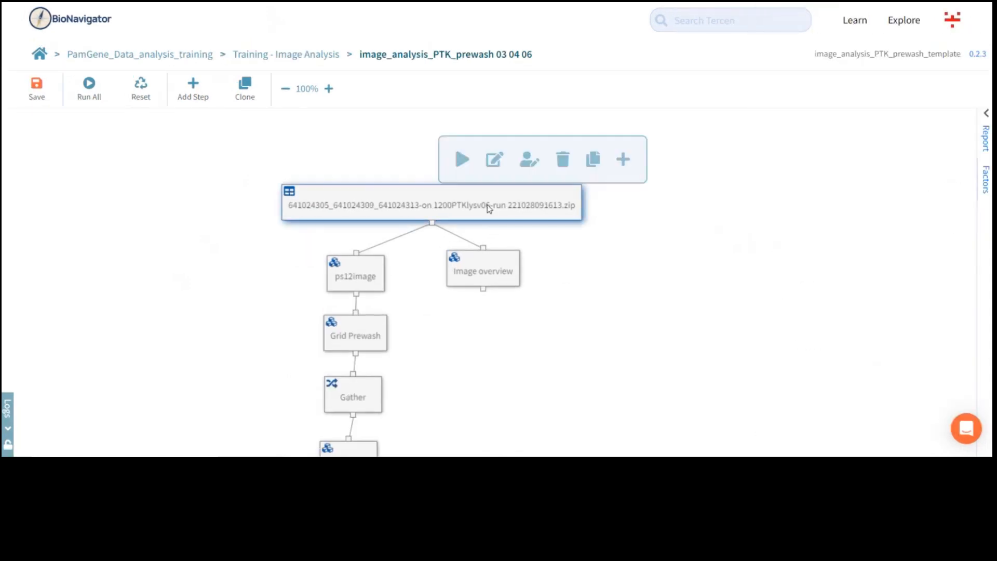
pyautogui.click(461, 158)
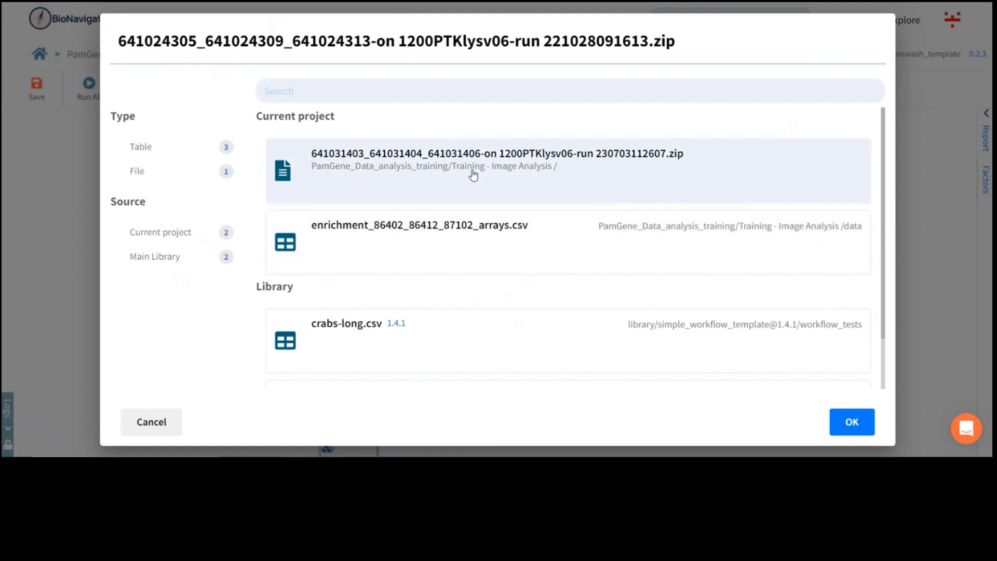
pyautogui.click(467, 174)
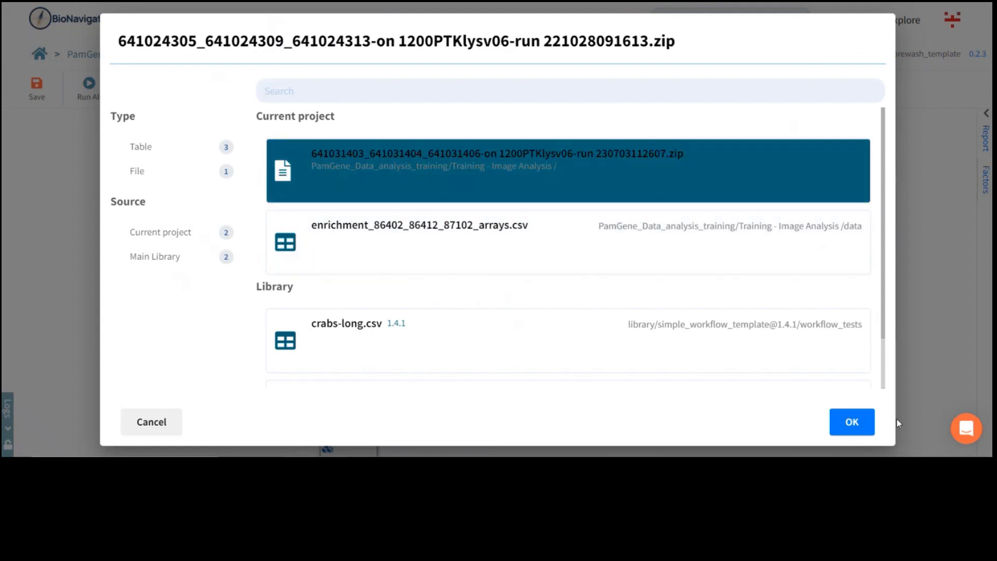
pyautogui.click(854, 423)
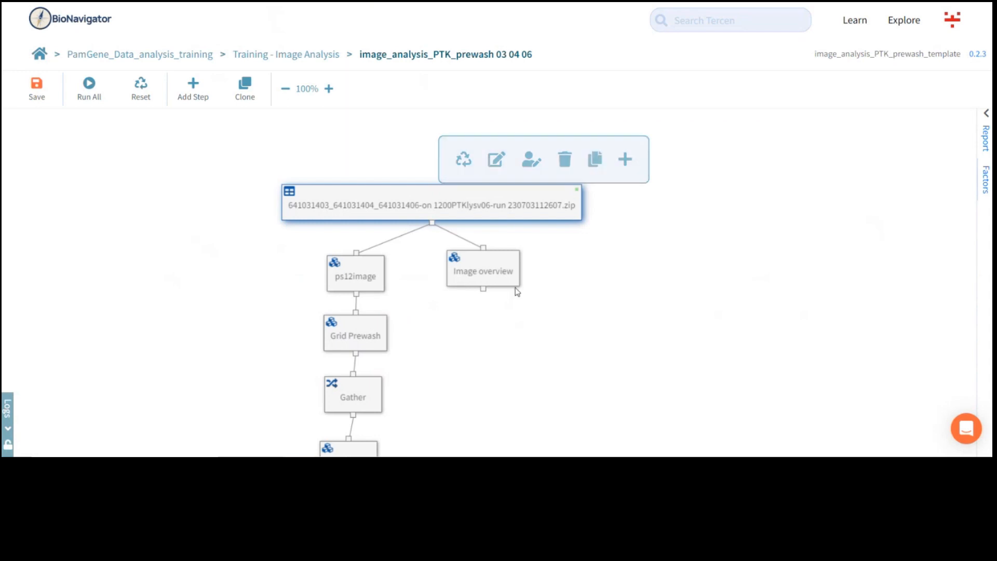
# - Run the Image overview step and examine the array images of the three chips
pyautogui.moveTo(527, 343); pyautogui.dragTo(498, 319)
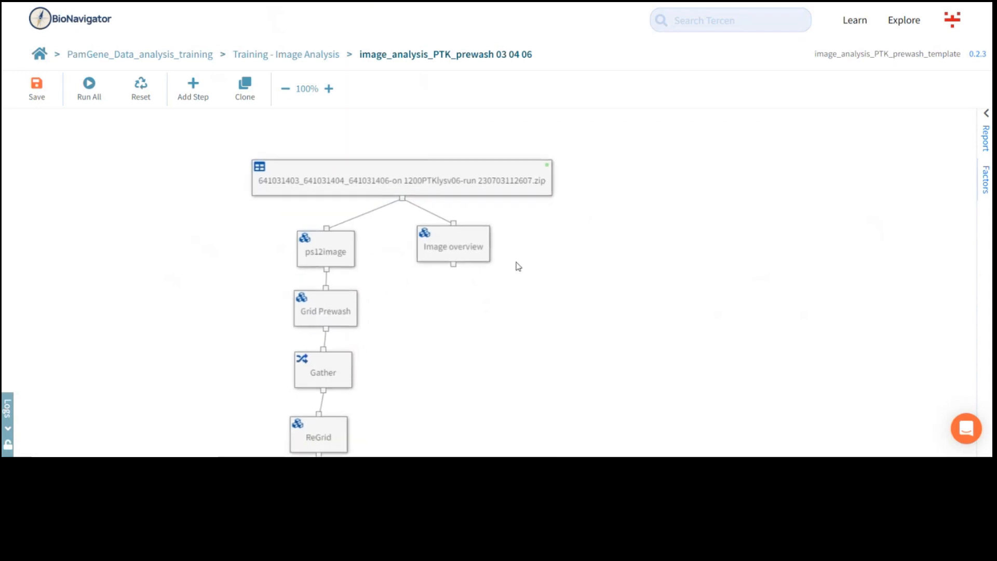
pyautogui.click(476, 252)
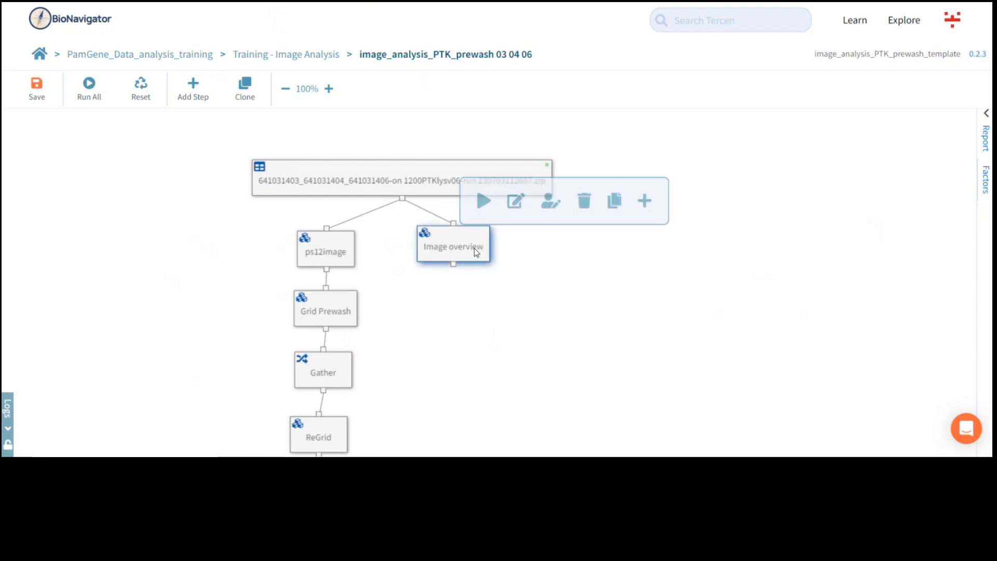
pyautogui.click(484, 200)
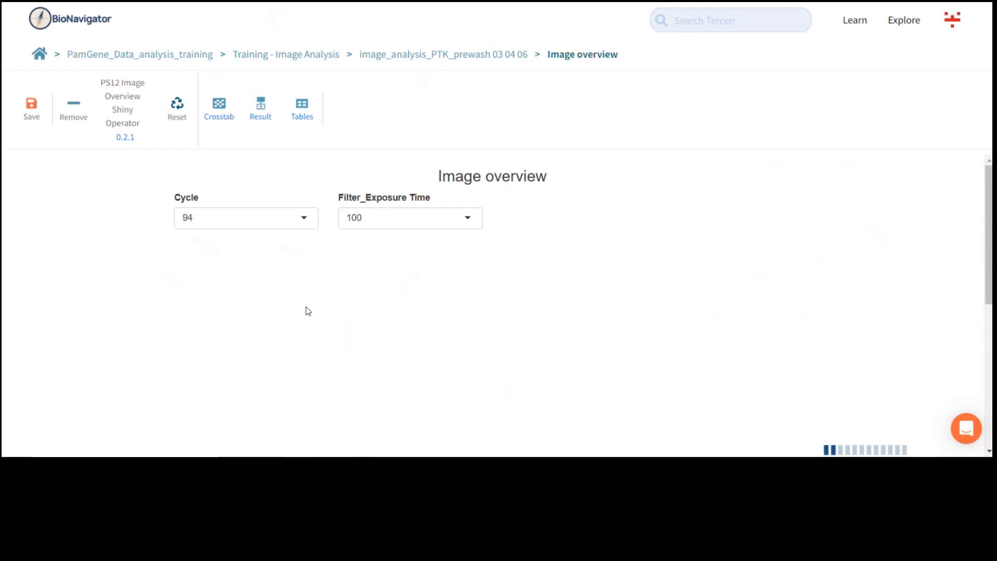
pyautogui.scroll(-1, 275, 196)
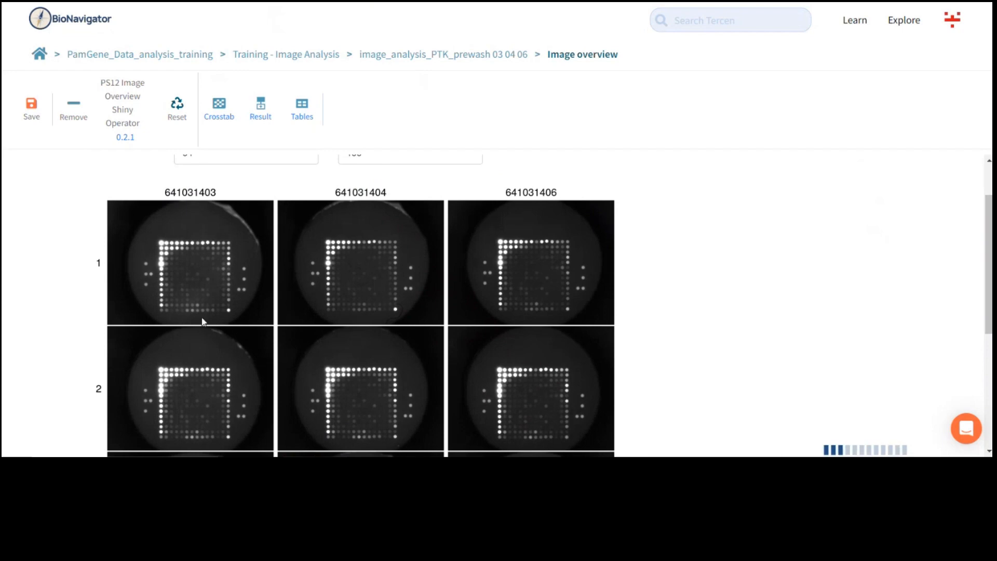
pyautogui.scroll(-4, 202, 317)
pyautogui.scroll(5, 198, 326)
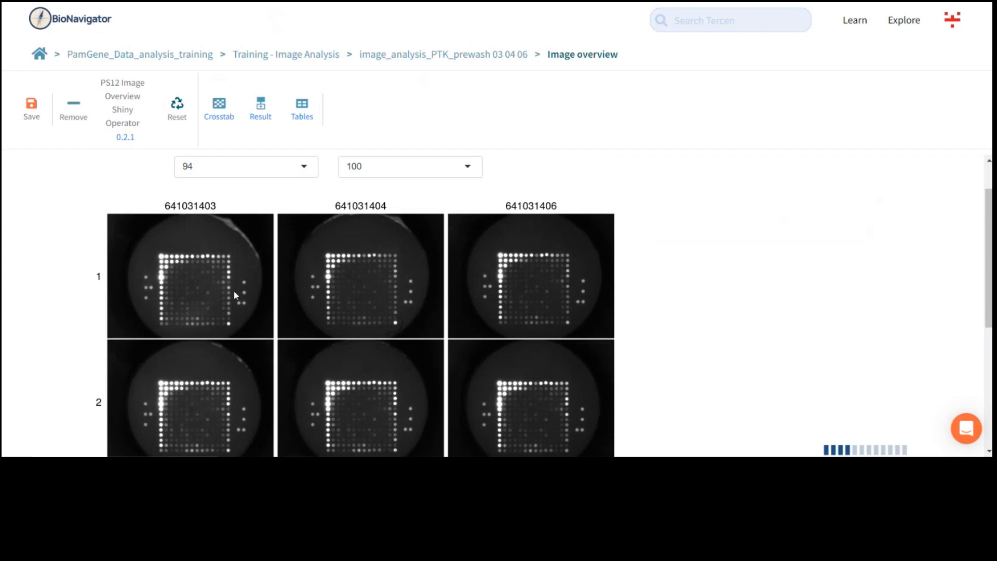
pyautogui.scroll(1, 260, 234)
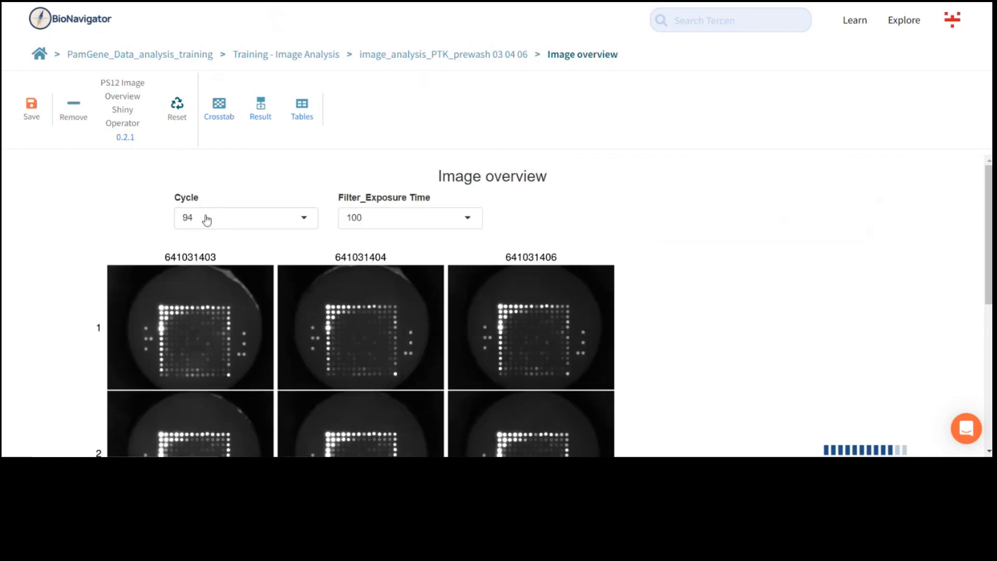
# - Show cycle 92 in the image overview and compare exposure times 50 and 100, ending at 50
pyautogui.click(207, 219)
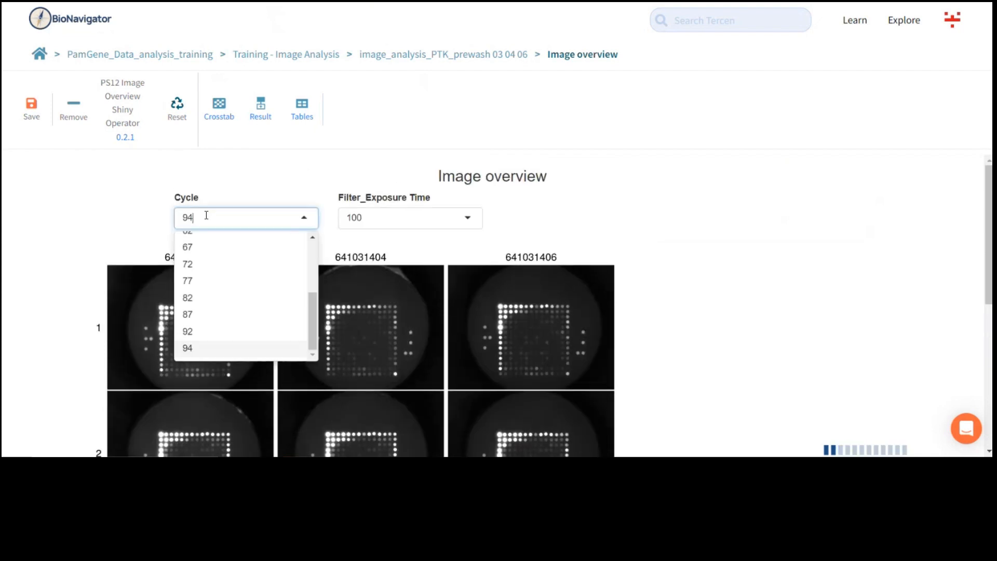
pyautogui.click(217, 331)
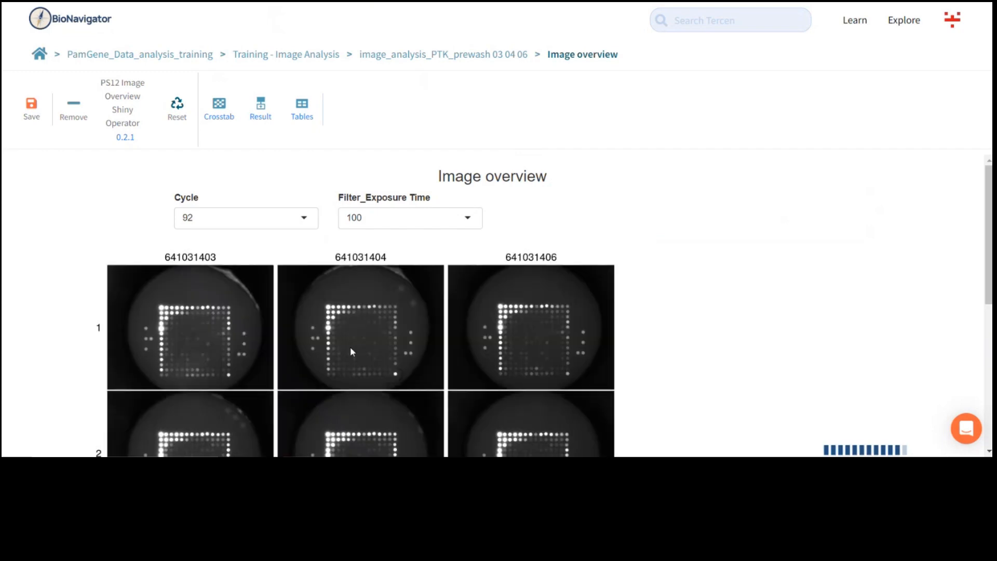
pyautogui.click(382, 223)
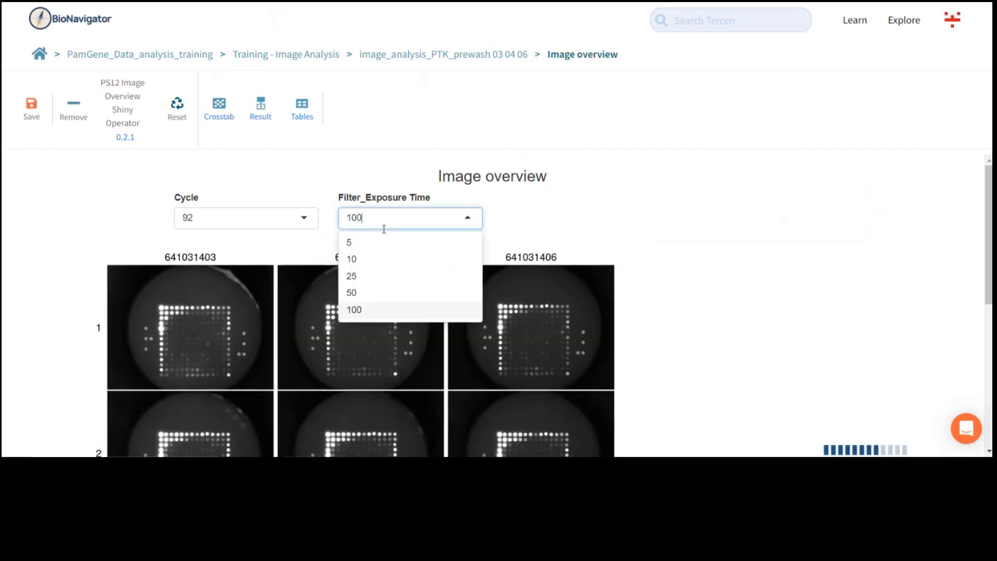
pyautogui.click(373, 294)
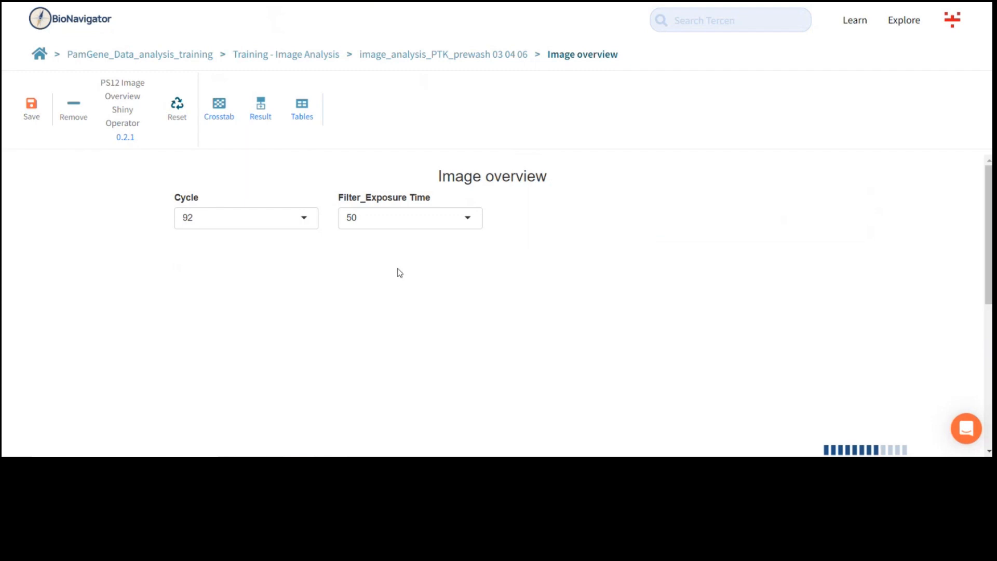
pyautogui.click(367, 224)
pyautogui.click(374, 313)
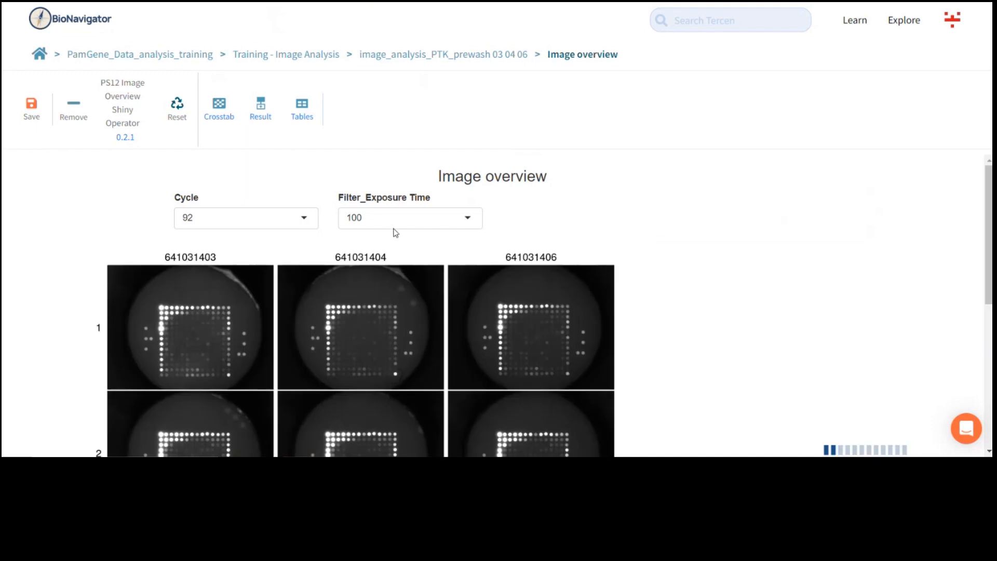
pyautogui.click(393, 224)
pyautogui.click(379, 293)
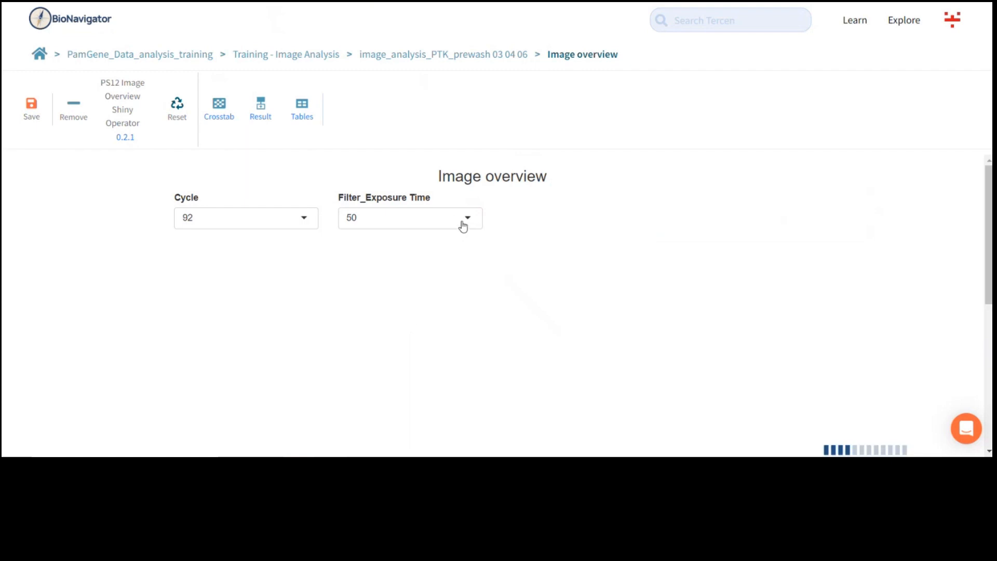
# - Set the overview's cycle to 94 and examine the array images in all rows at exposure time 50
pyautogui.click(310, 224)
pyautogui.click(265, 351)
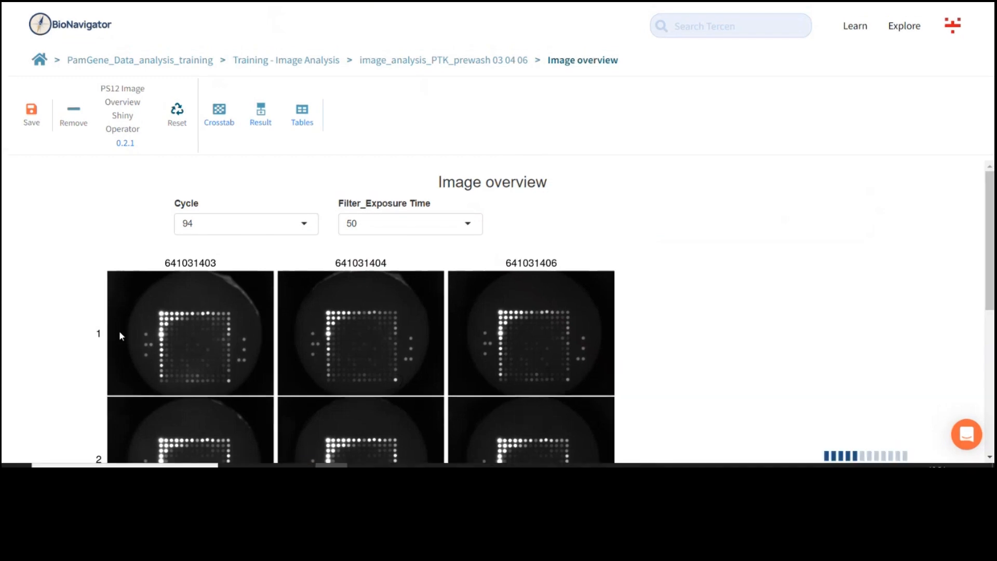
pyautogui.scroll(-4, 120, 336)
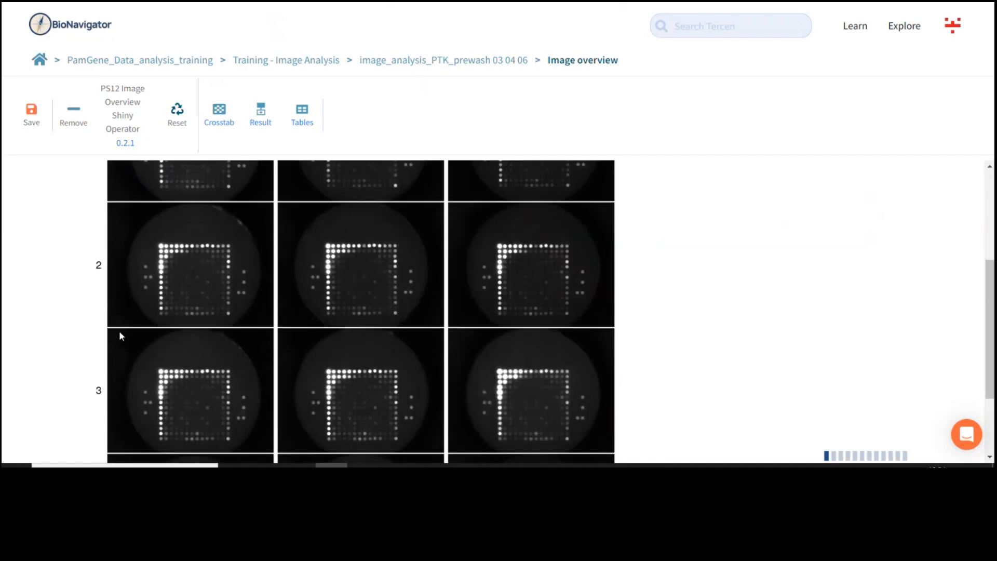
pyautogui.scroll(3, 121, 336)
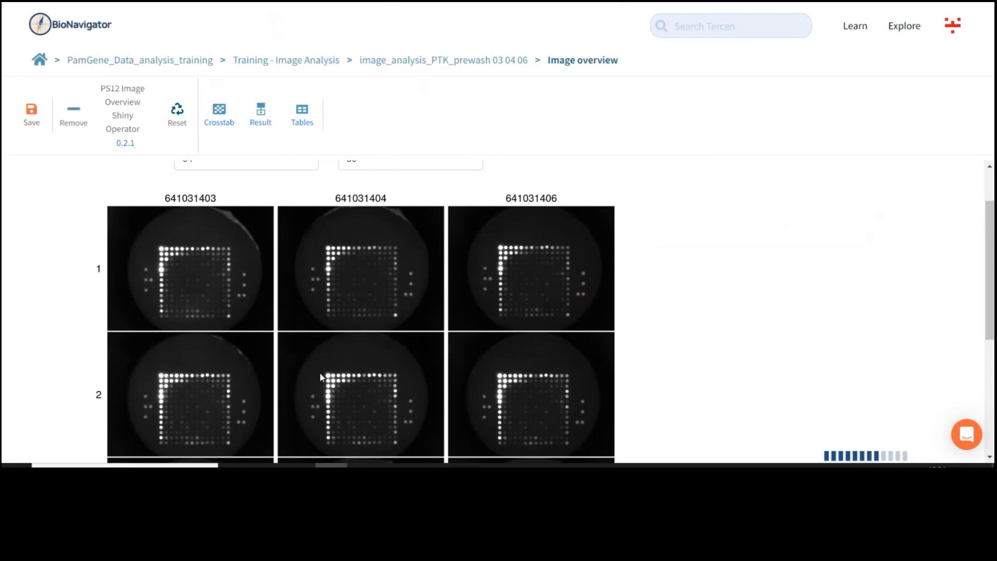
pyautogui.scroll(2, 378, 319)
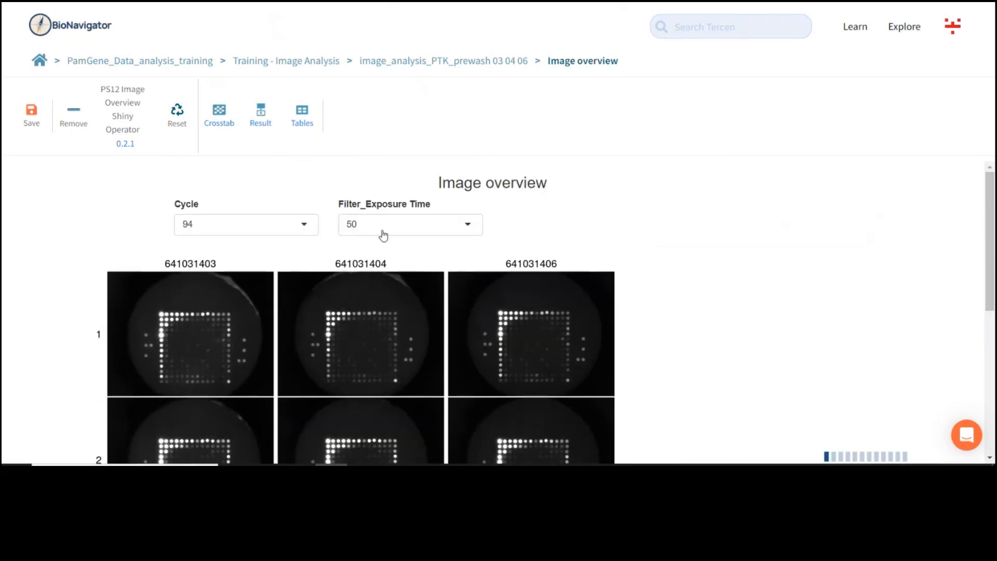
# - Return to the image_analysis_PTK_prewash 03 04 06 workflow and run it through the ReGrid step
pyautogui.click(475, 62)
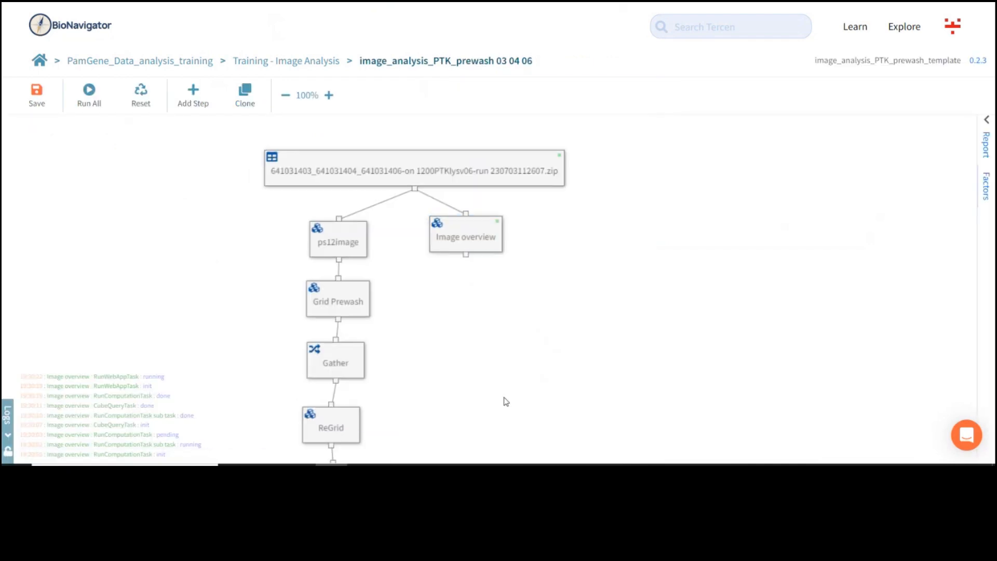
pyautogui.click(375, 209)
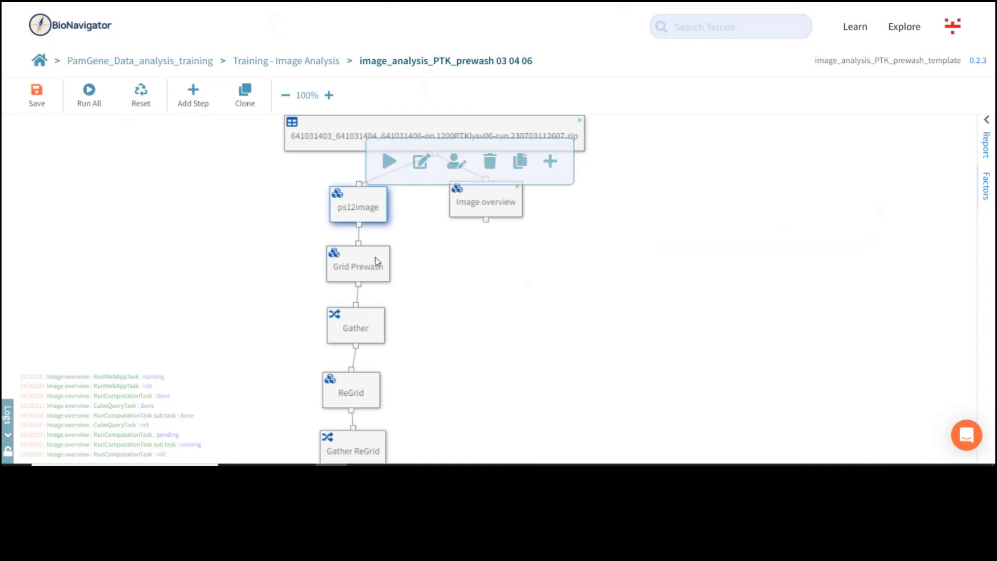
pyautogui.click(378, 263)
pyautogui.click(371, 331)
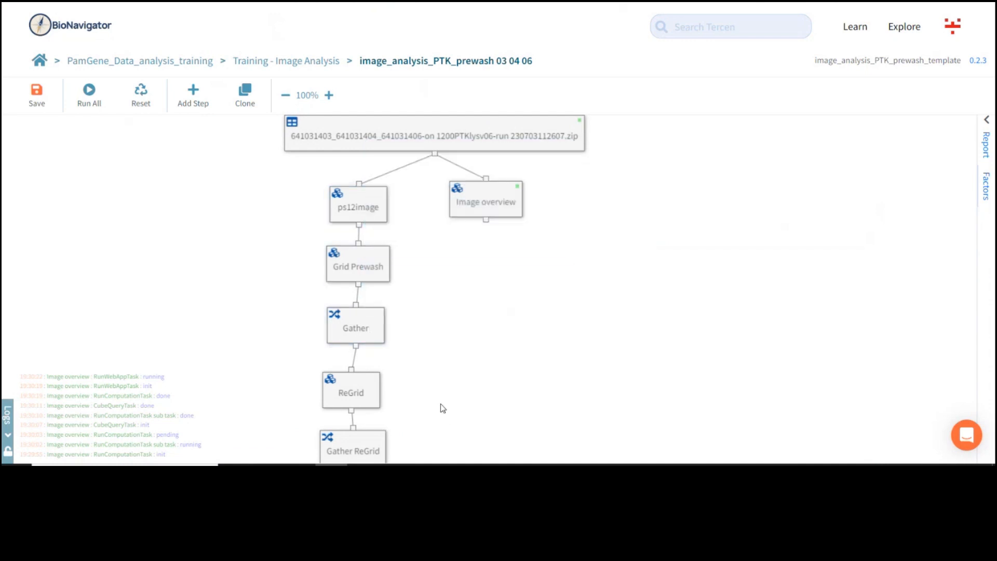
pyautogui.click(341, 370)
pyautogui.click(365, 326)
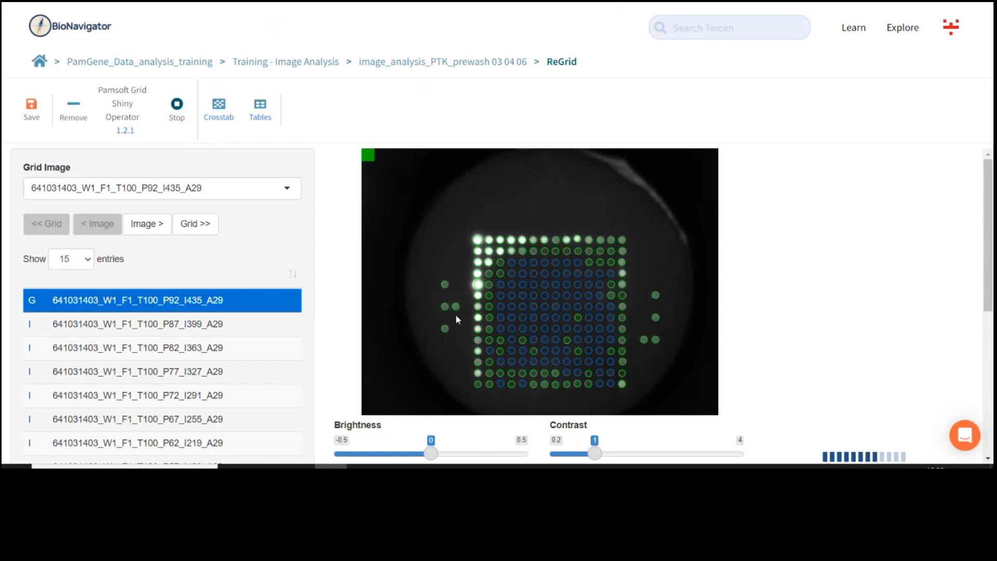
# - Step through the grid images of chip 641031403 arrays W1 and W2 and check the spot grid placement
pyautogui.click(198, 229)
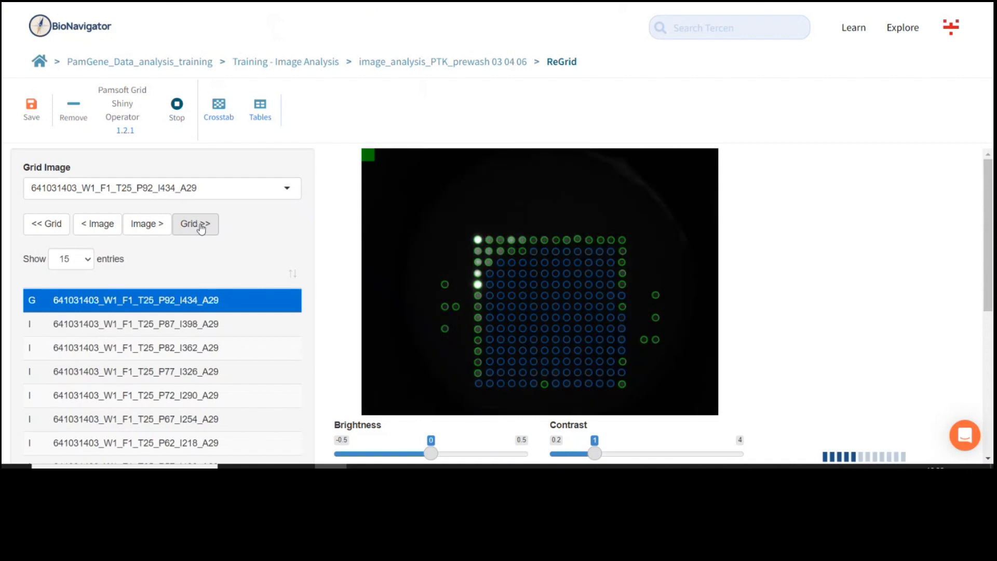
pyautogui.click(200, 229)
pyautogui.click(201, 229)
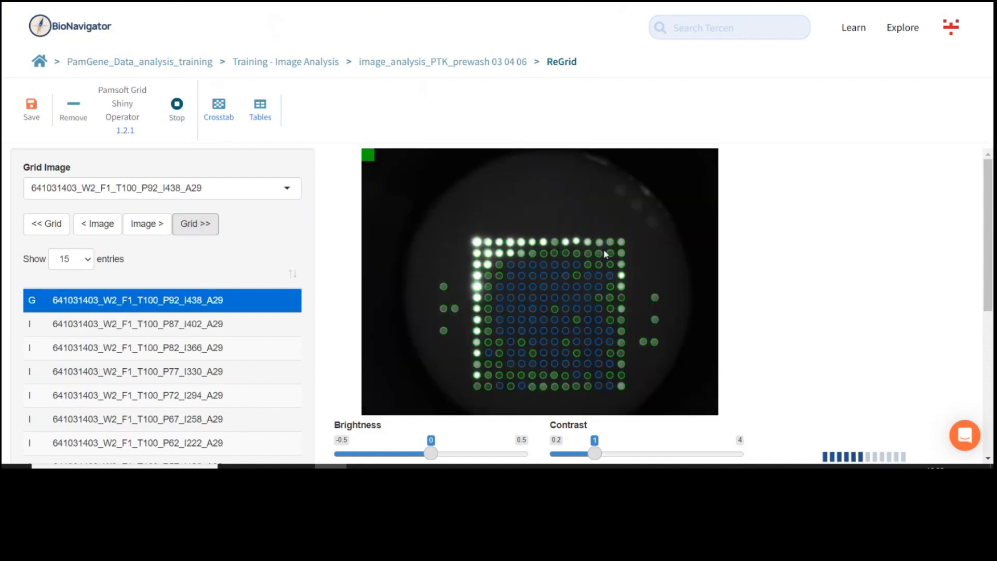
pyautogui.click(196, 229)
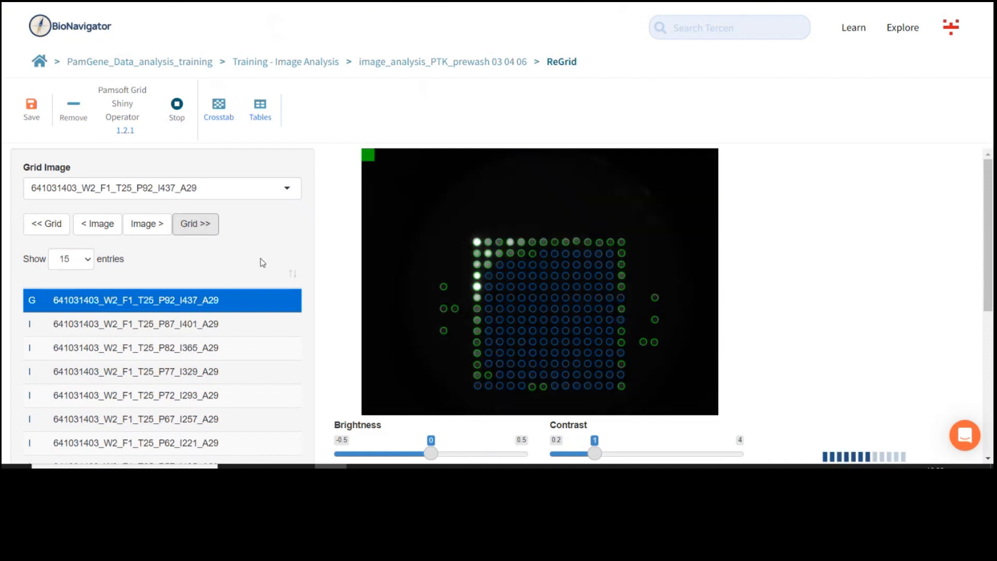
pyautogui.click(192, 231)
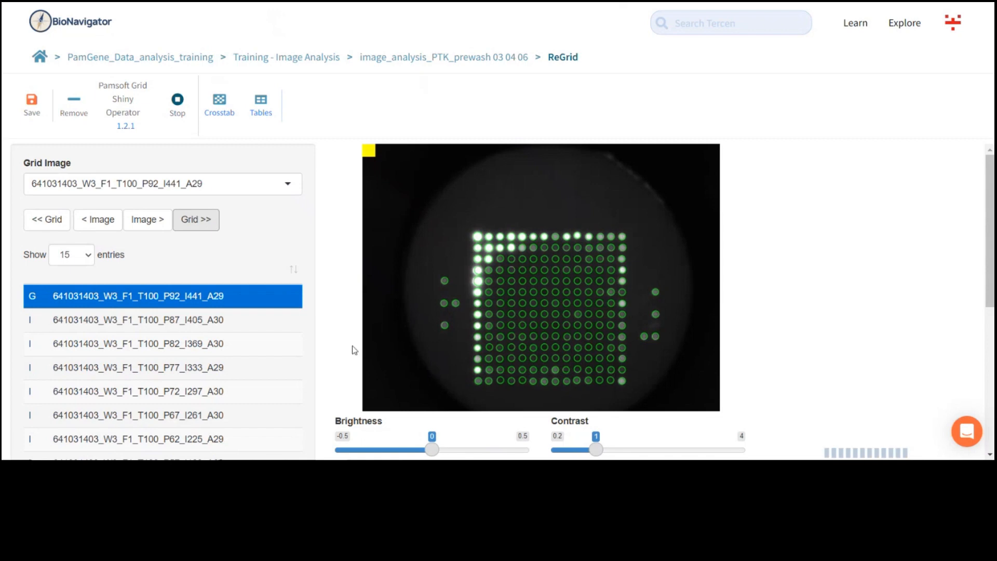
# - Compare the array W3 grids of chip 641031403 and move the stray spot circle in 641031403_W3_F1_T25_P92_I440_A29 onto the grid's upper-left corner spot
pyautogui.click(200, 221)
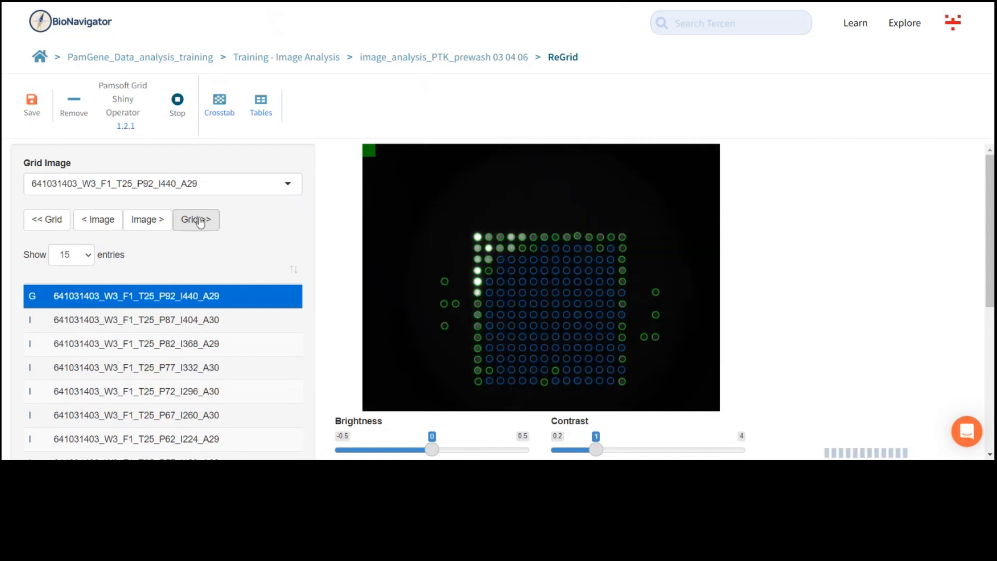
pyautogui.click(45, 222)
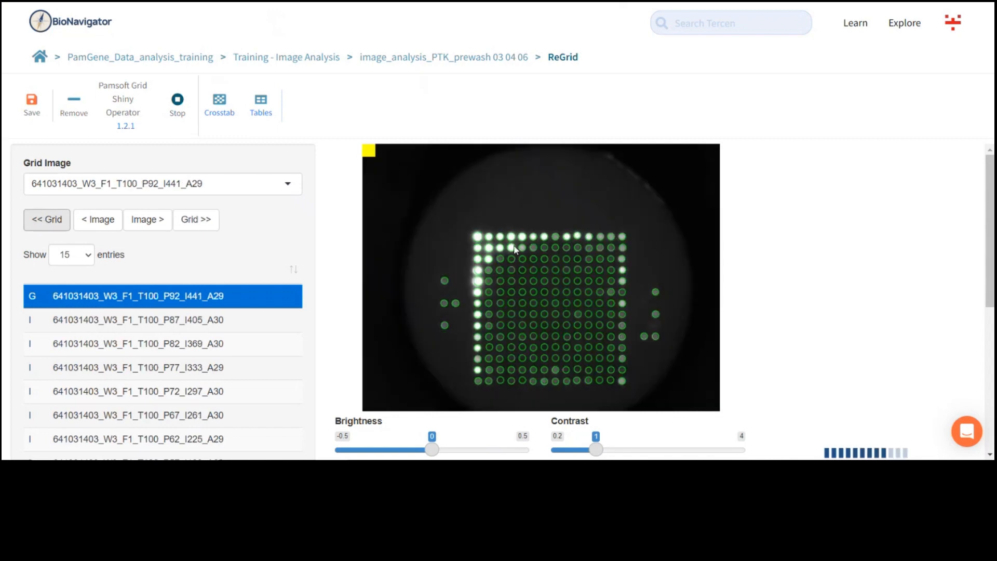
pyautogui.click(200, 220)
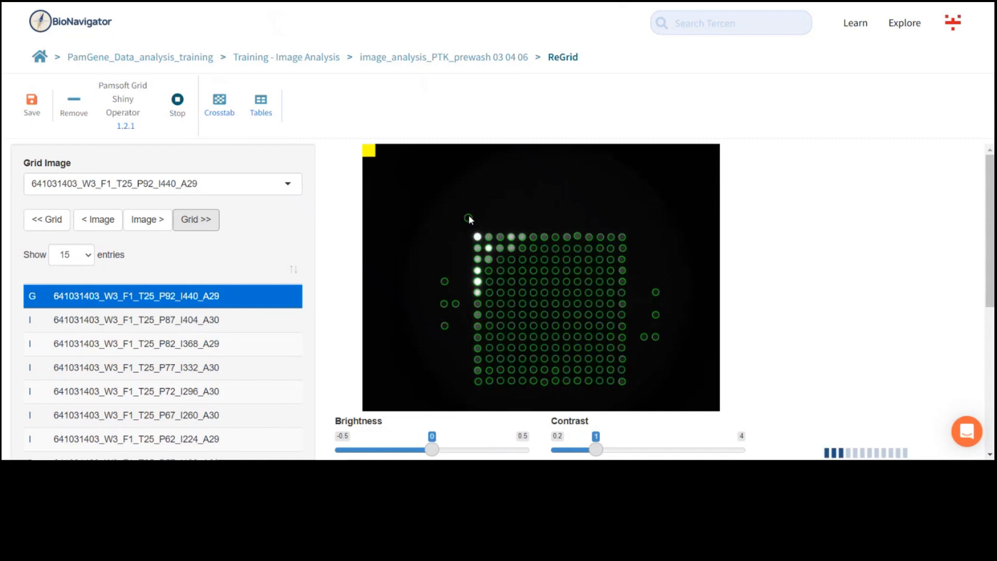
pyautogui.moveTo(468, 220); pyautogui.dragTo(477, 238)
# - Check the grid placement on the remaining grid images, from 641031403 array W4 through 641031406_W4_F1_T5_P92_I466_A30
pyautogui.click(202, 223)
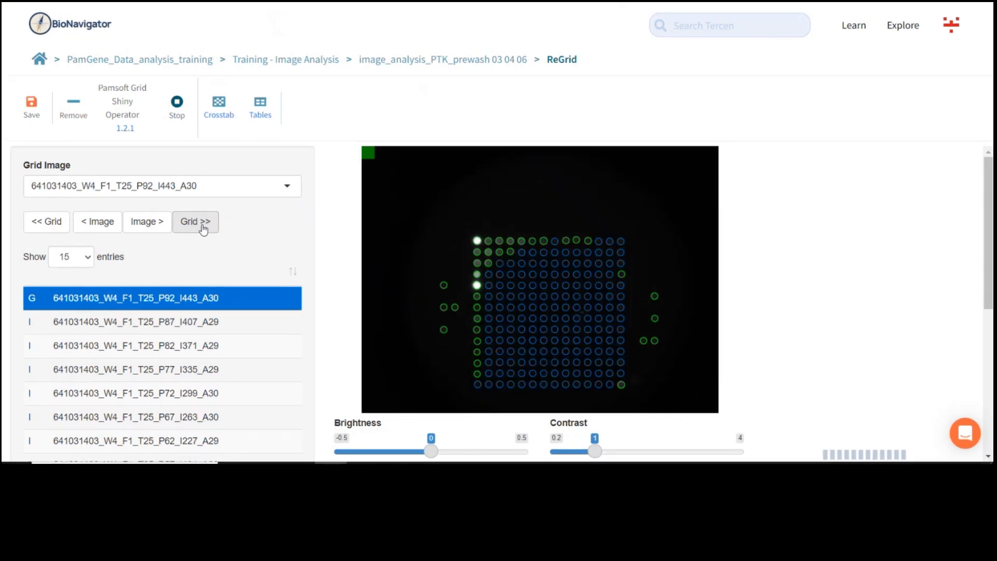
pyautogui.click(203, 227)
pyautogui.click(203, 227)
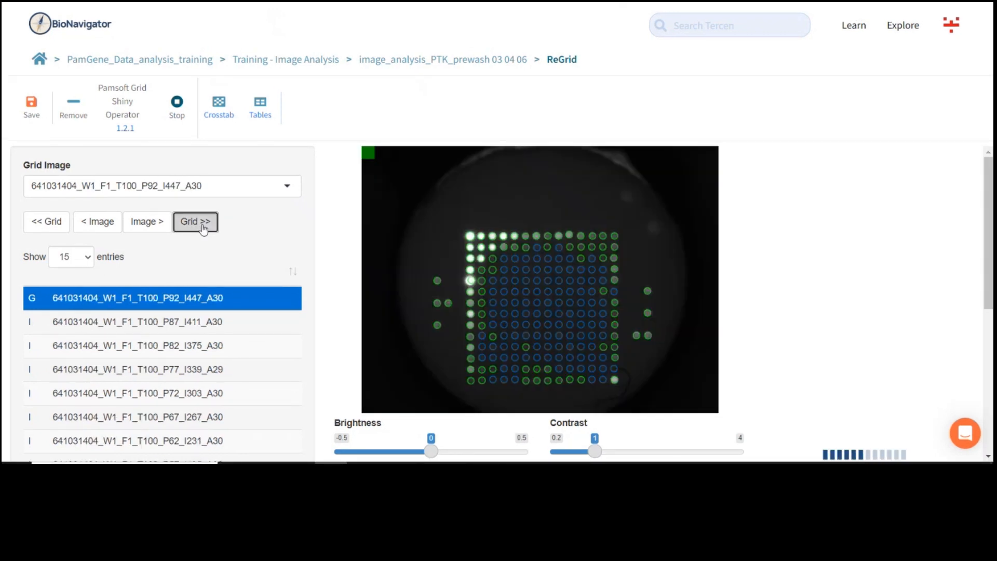
pyautogui.click(203, 227)
pyautogui.click(203, 227)
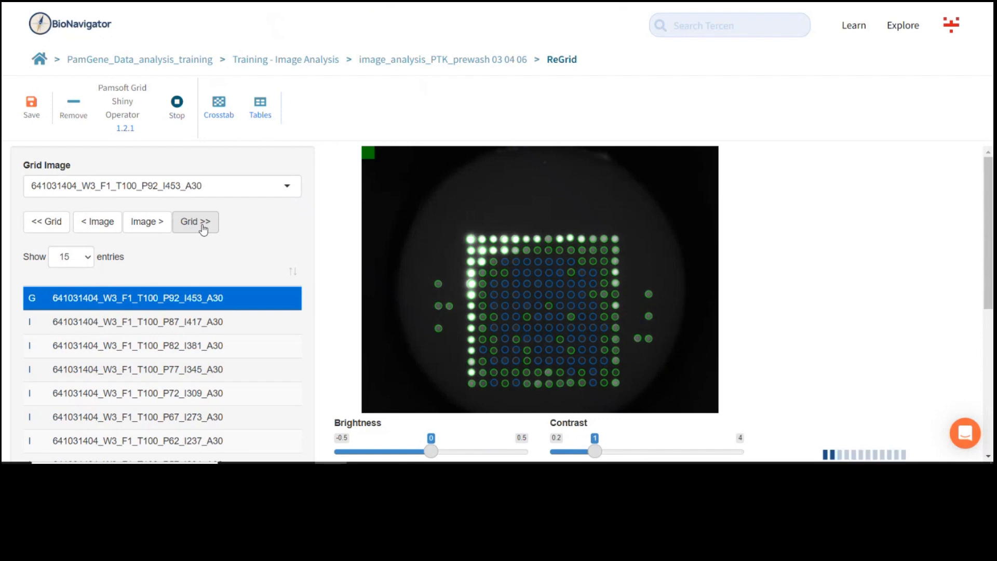
pyautogui.click(202, 229)
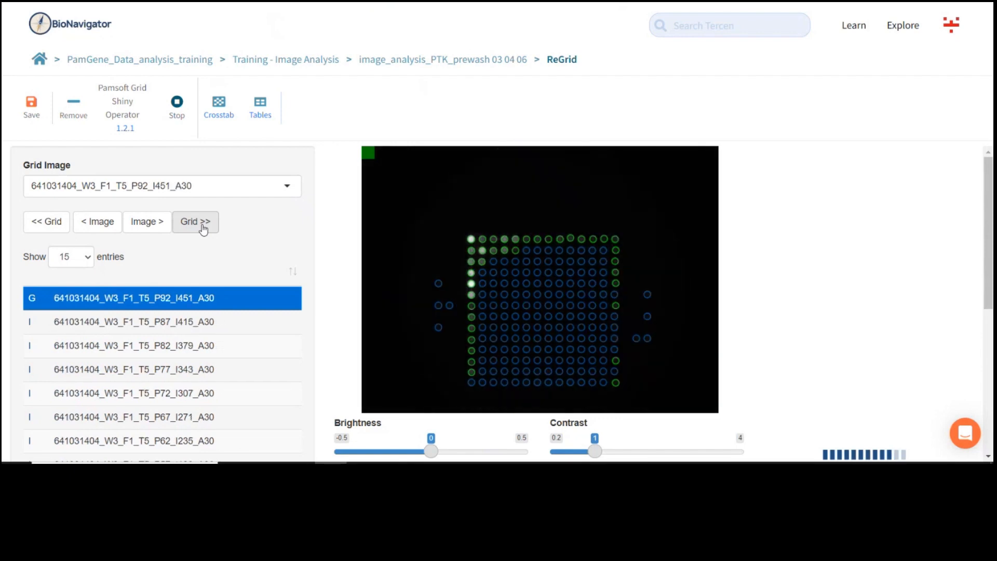
pyautogui.click(202, 229)
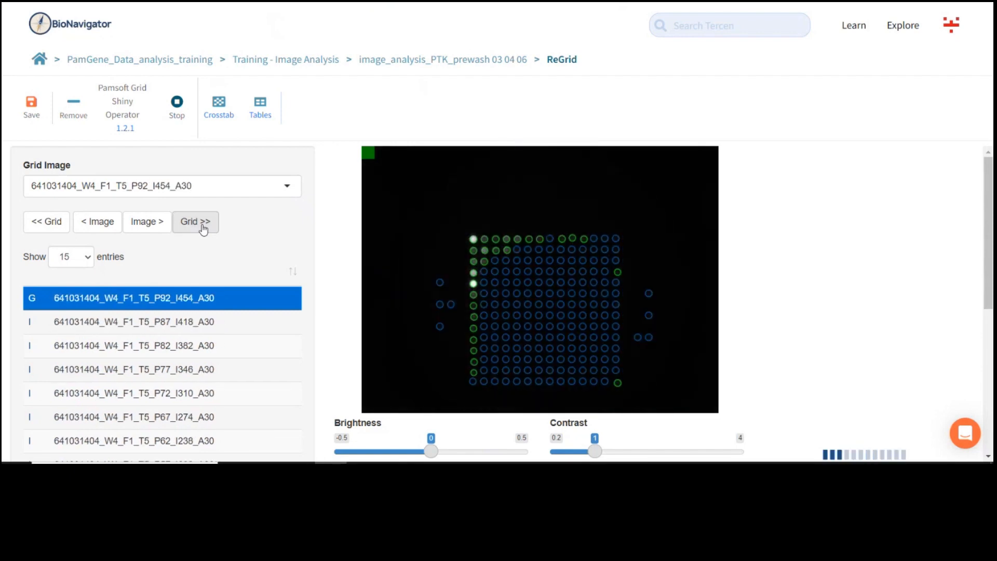
pyautogui.click(203, 229)
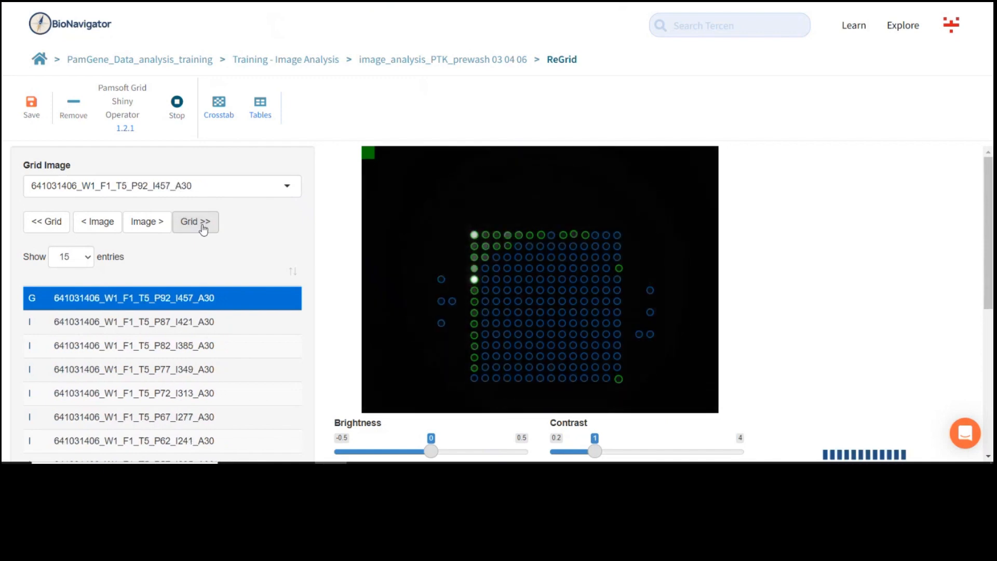
pyautogui.click(203, 229)
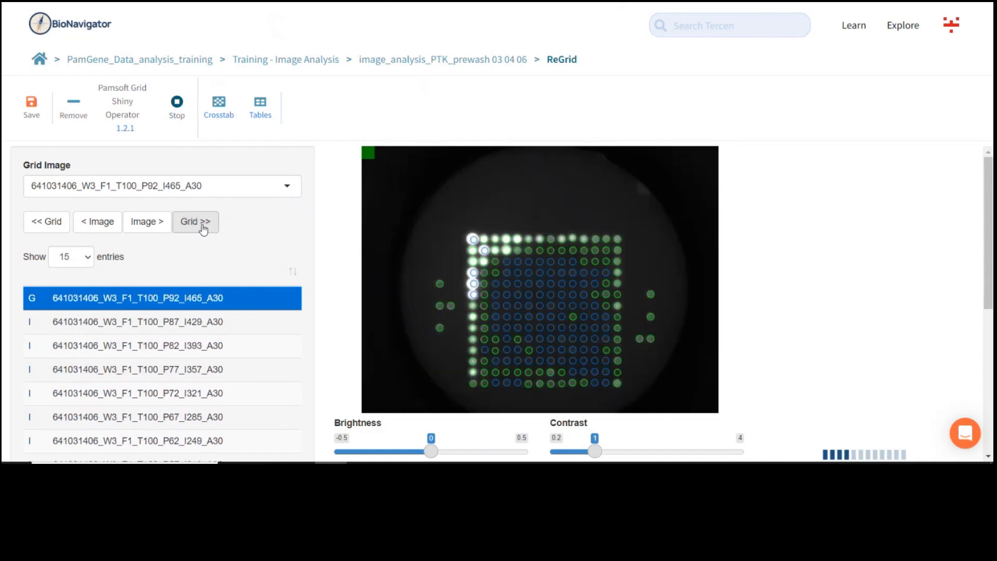
pyautogui.click(203, 228)
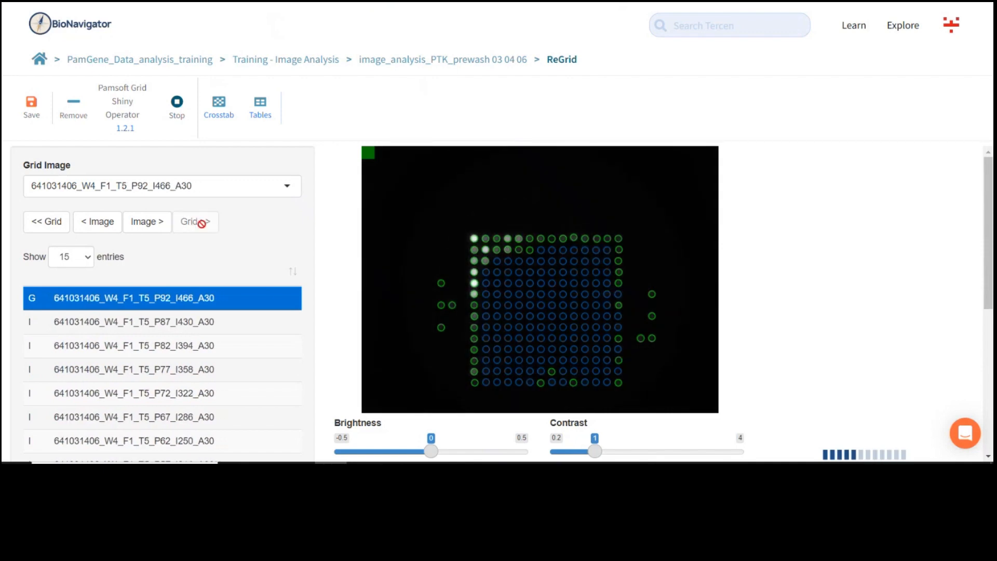
pyautogui.moveTo(202, 223); pyautogui.dragTo(283, 240)
# - Run the Pamsoft Grid Shiny operator with the reviewed grids
pyautogui.scroll(-1, 285, 242)
pyautogui.click(319, 213)
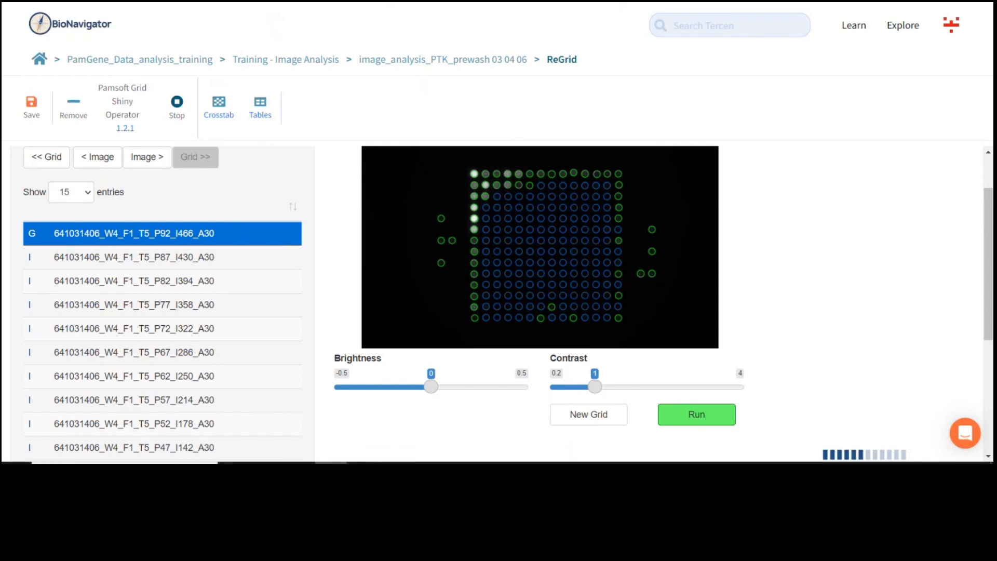
pyautogui.click(701, 419)
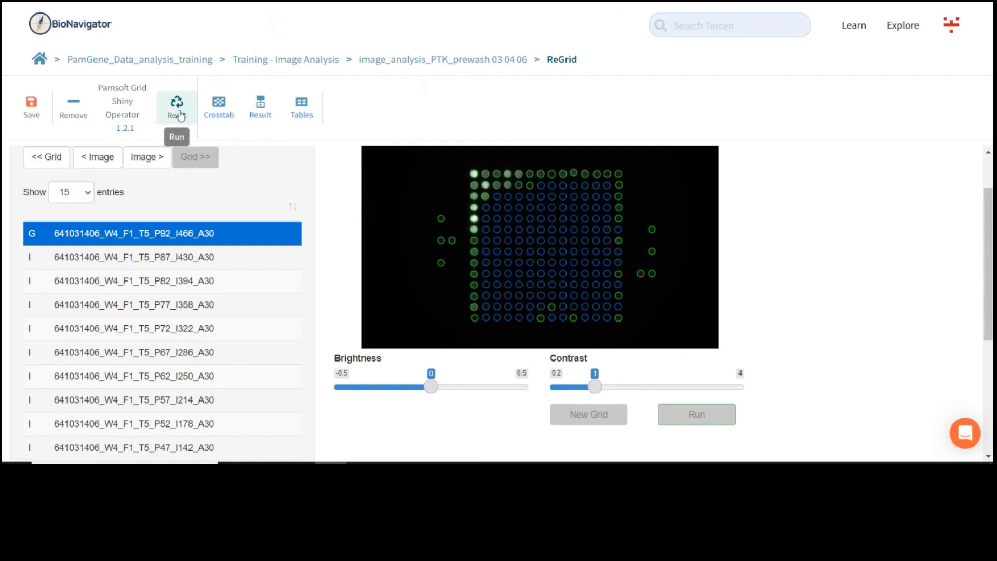
# - Return to the image_analysis_PTK_prewash 03 04 06 workflow and run it through the QuantitationType step
pyautogui.click(507, 61)
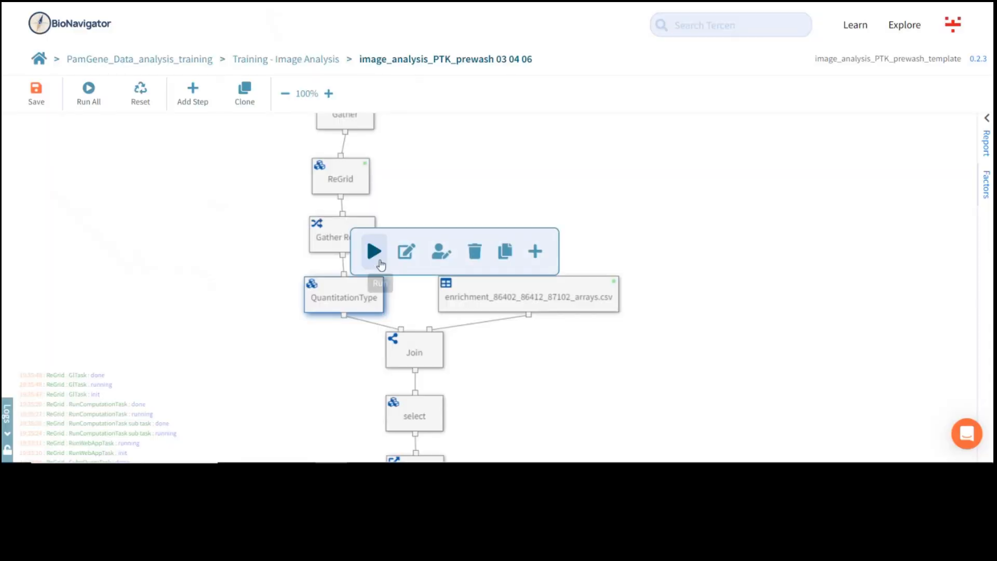
pyautogui.click(375, 252)
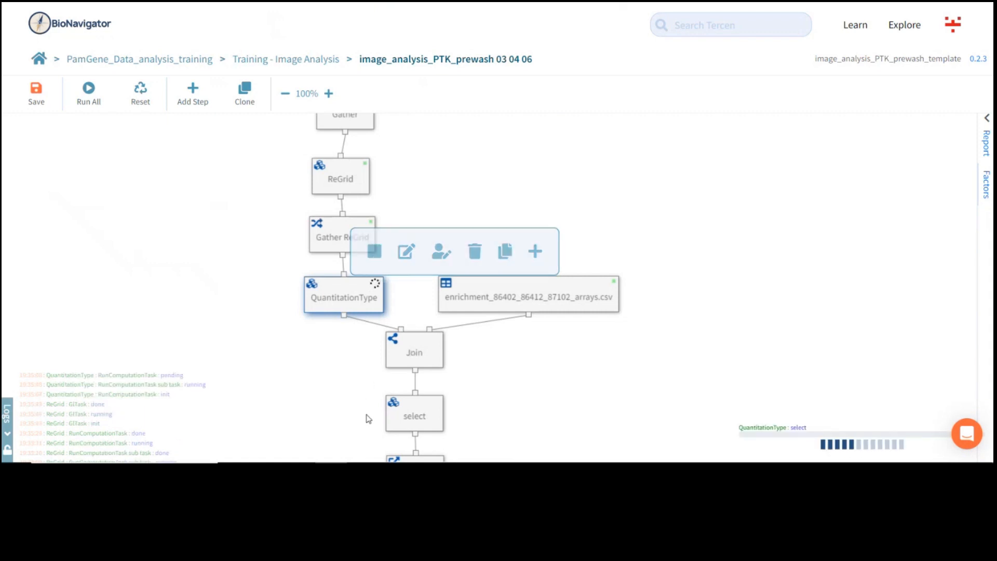
pyautogui.moveTo(368, 418); pyautogui.dragTo(351, 353)
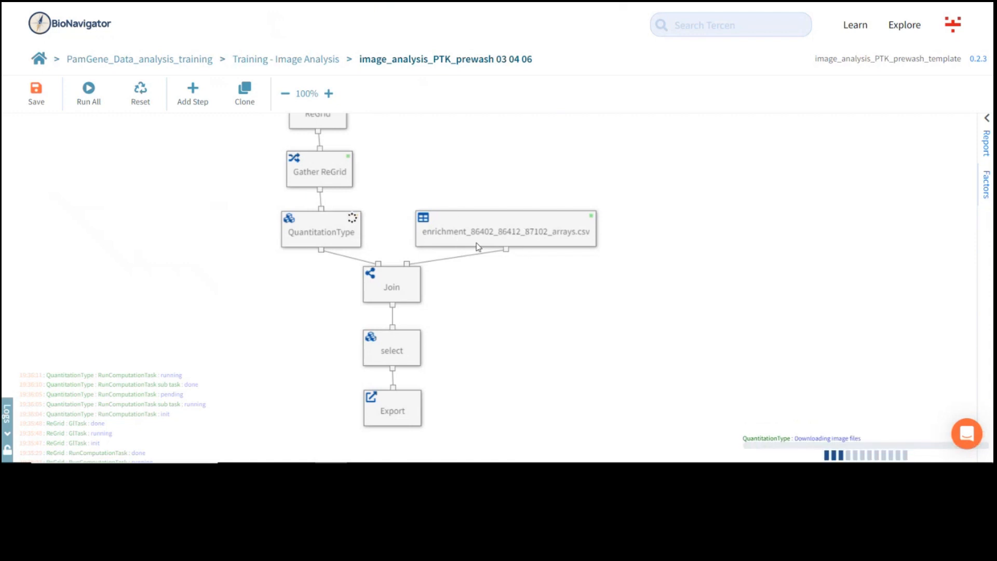
# - Open the enrichment_86402_86412_87102_arrays.csv table and examine the first row's peptide ID, sequence, UniProt and similarity values
pyautogui.doubleClick(465, 229)
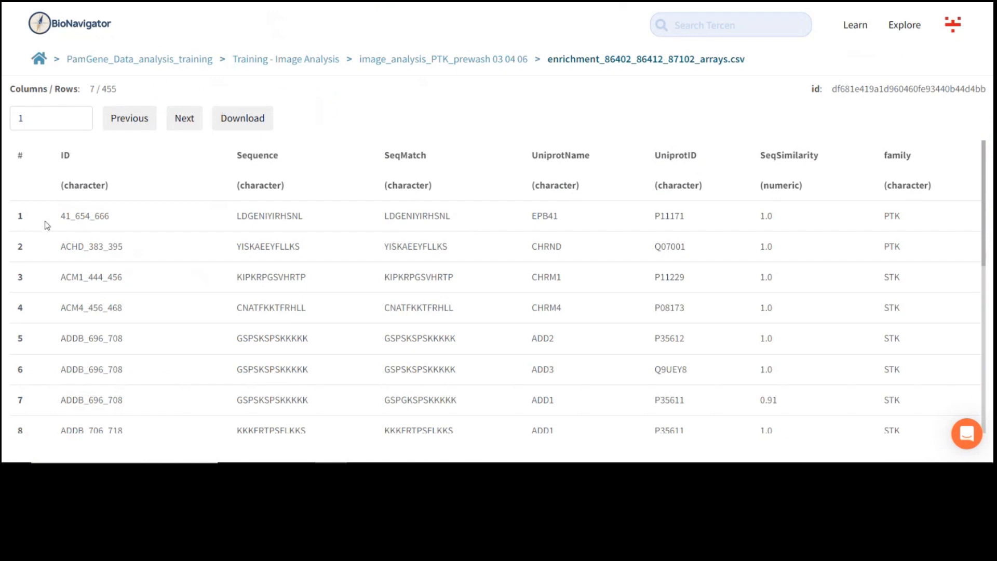
pyautogui.moveTo(56, 223); pyautogui.dragTo(310, 214)
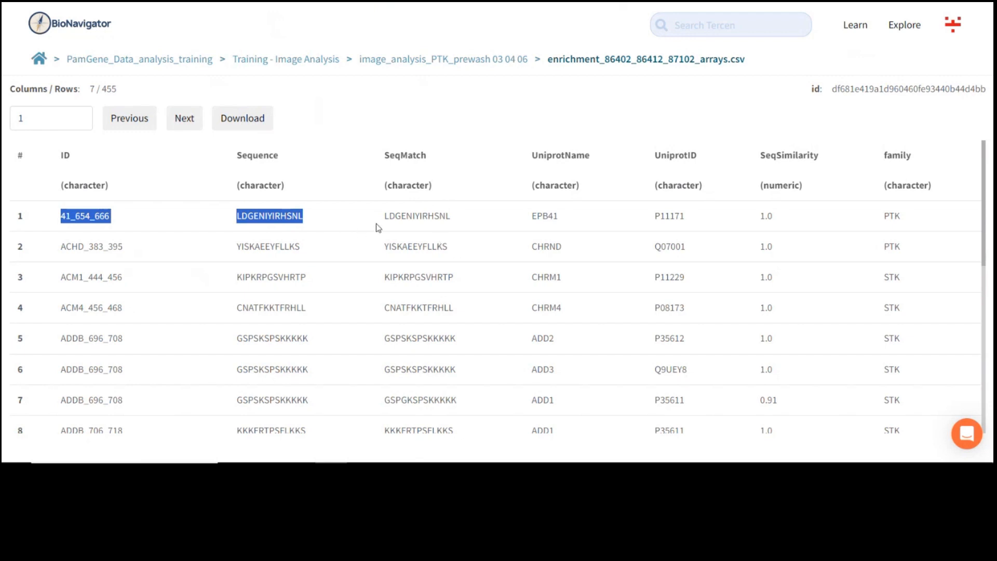
pyautogui.moveTo(389, 216); pyautogui.dragTo(445, 211)
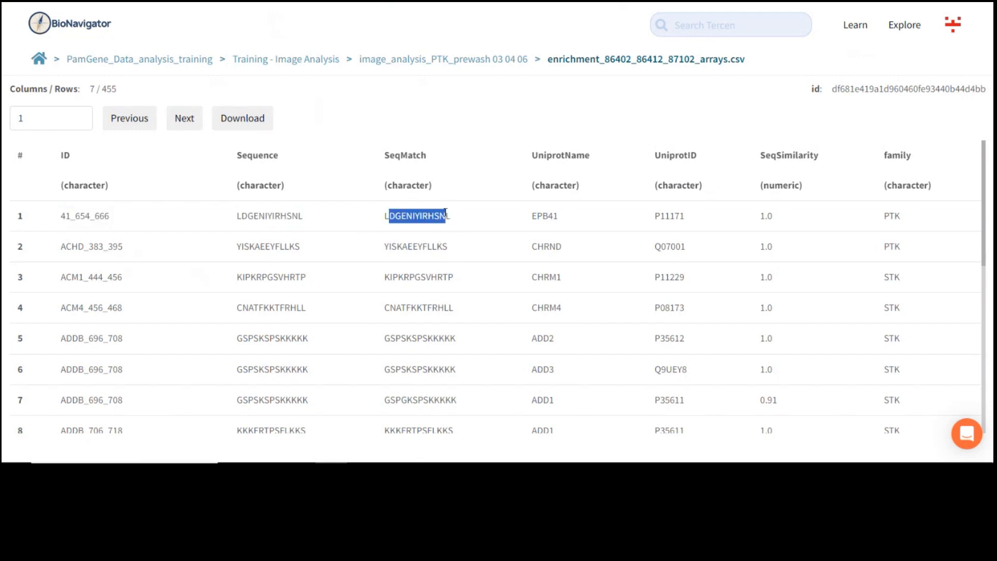
pyautogui.moveTo(531, 221); pyautogui.dragTo(572, 219)
pyautogui.click(572, 219)
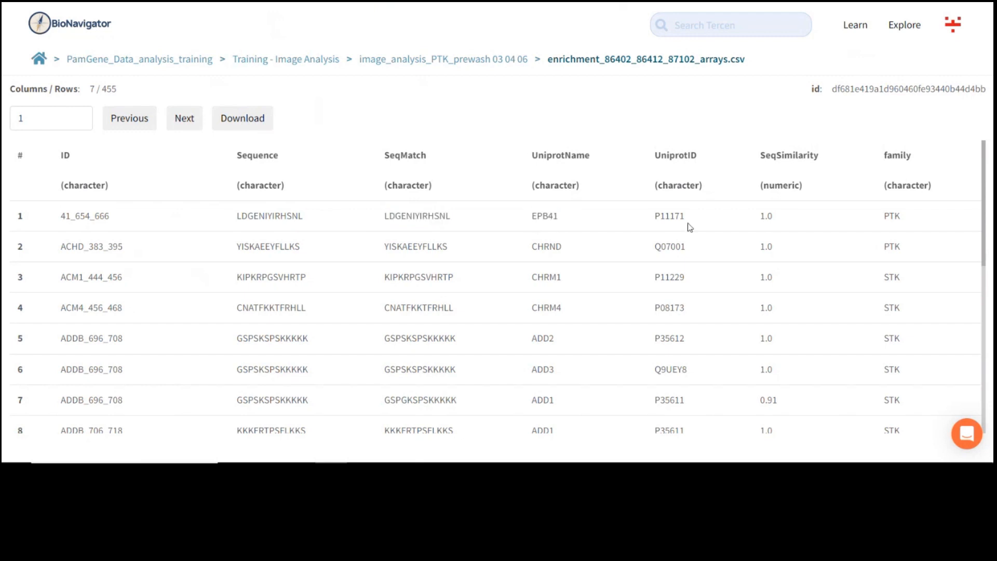
pyautogui.moveTo(646, 220); pyautogui.dragTo(679, 216)
pyautogui.moveTo(780, 221); pyautogui.dragTo(760, 222)
pyautogui.scroll(-1, 124, 310)
pyautogui.scroll(1, 123, 310)
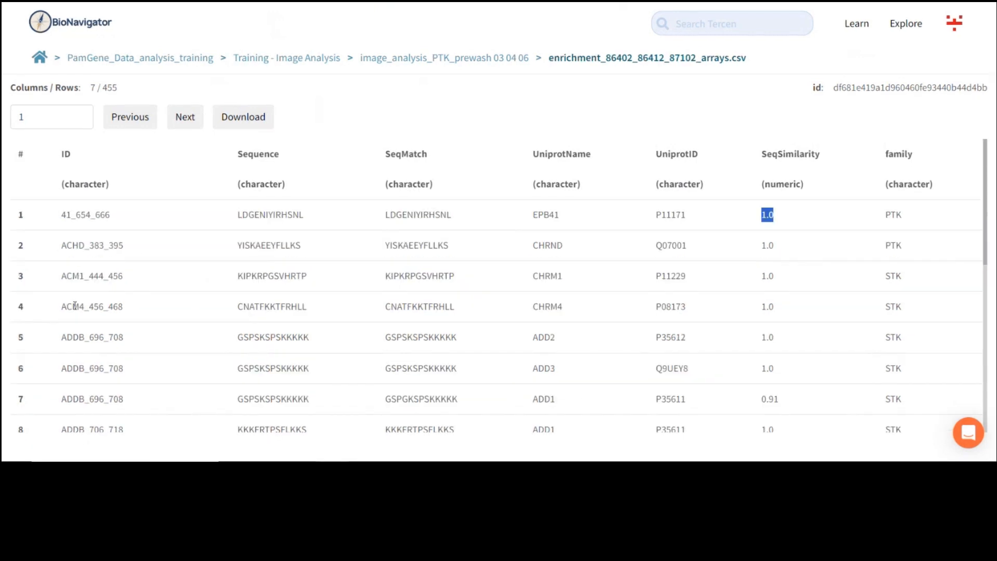
# - Compare rows 5 and 6 for peptide ADDB_696_708, examining their UniProt names and sequence similarity
pyautogui.moveTo(74, 337); pyautogui.dragTo(315, 371)
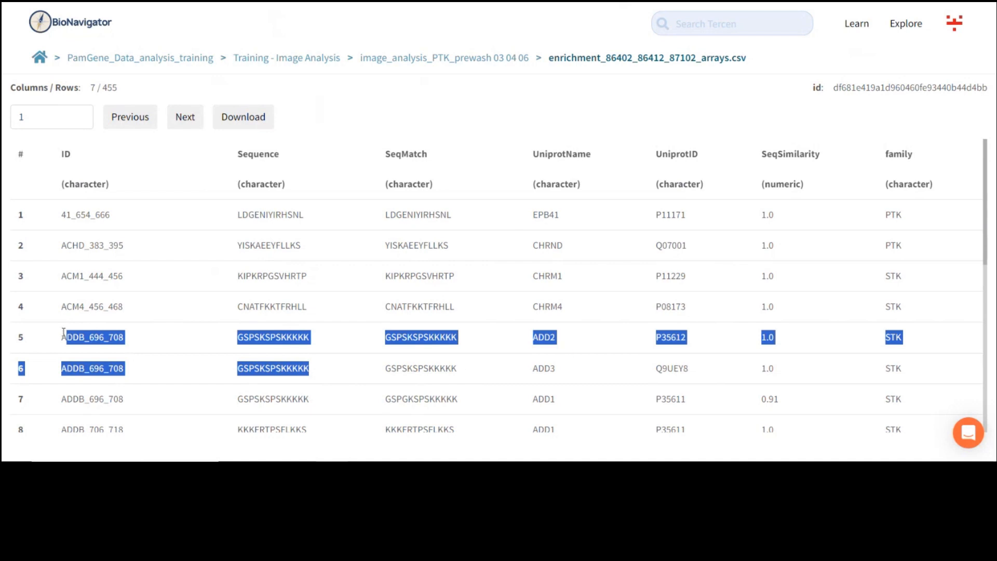
pyautogui.click(125, 364)
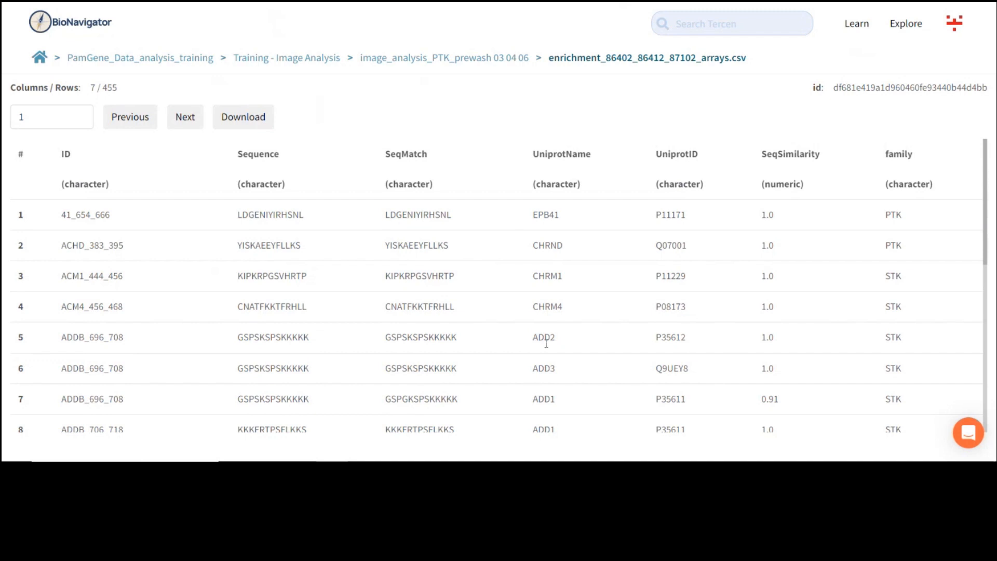
pyautogui.moveTo(536, 337); pyautogui.dragTo(556, 371)
pyautogui.moveTo(760, 338); pyautogui.dragTo(779, 373)
pyautogui.click(842, 375)
pyautogui.moveTo(910, 376); pyautogui.dragTo(58, 345)
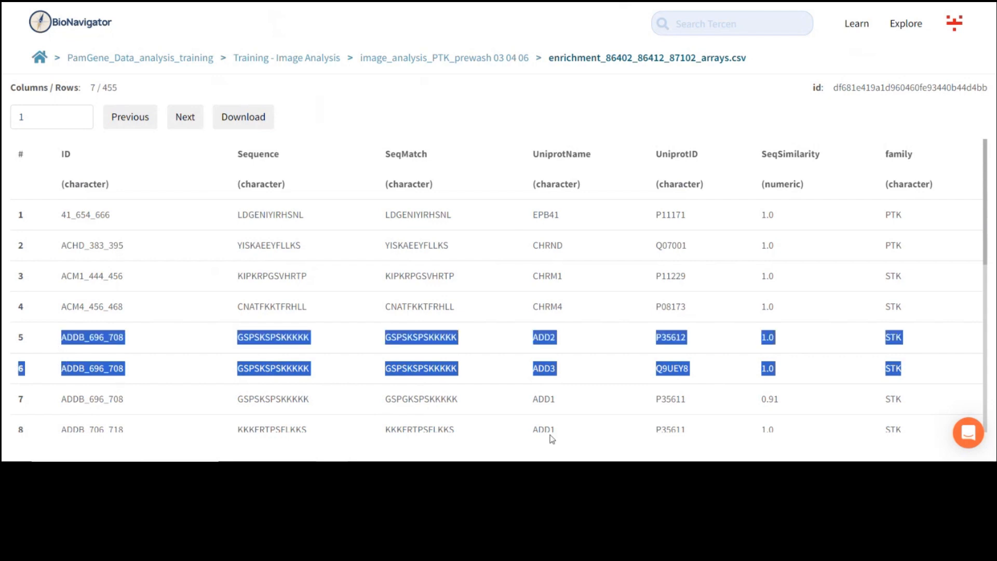
pyautogui.click(513, 376)
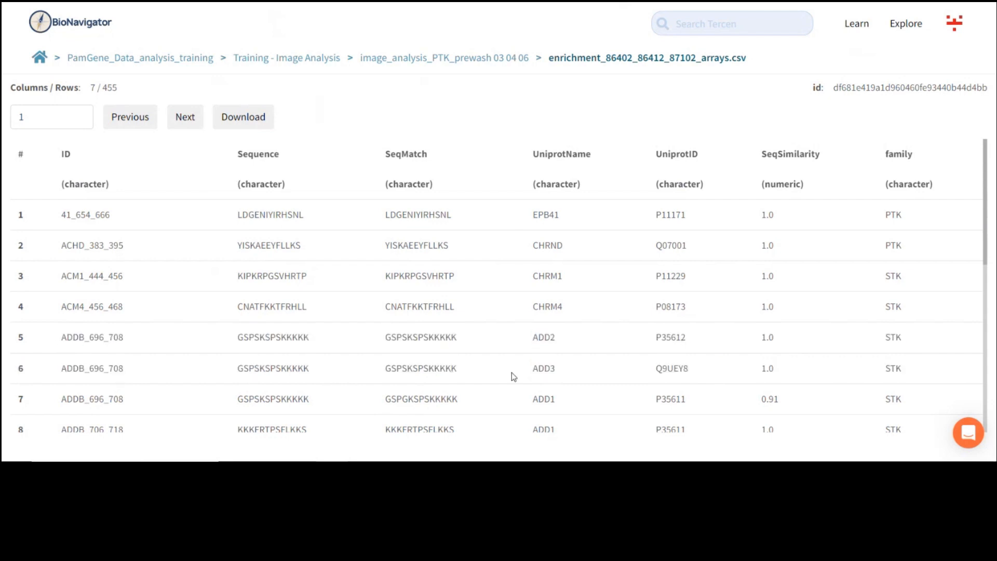
# - Return to the image_analysis_PTK_prewash 03 04 06 workflow, run it through the Export step and save it
pyautogui.click(493, 59)
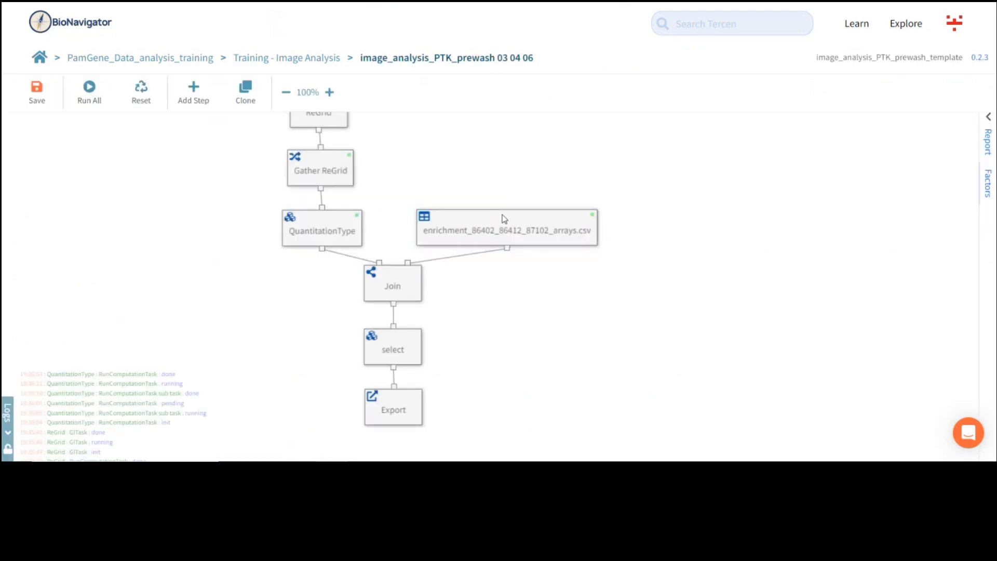
pyautogui.click(396, 286)
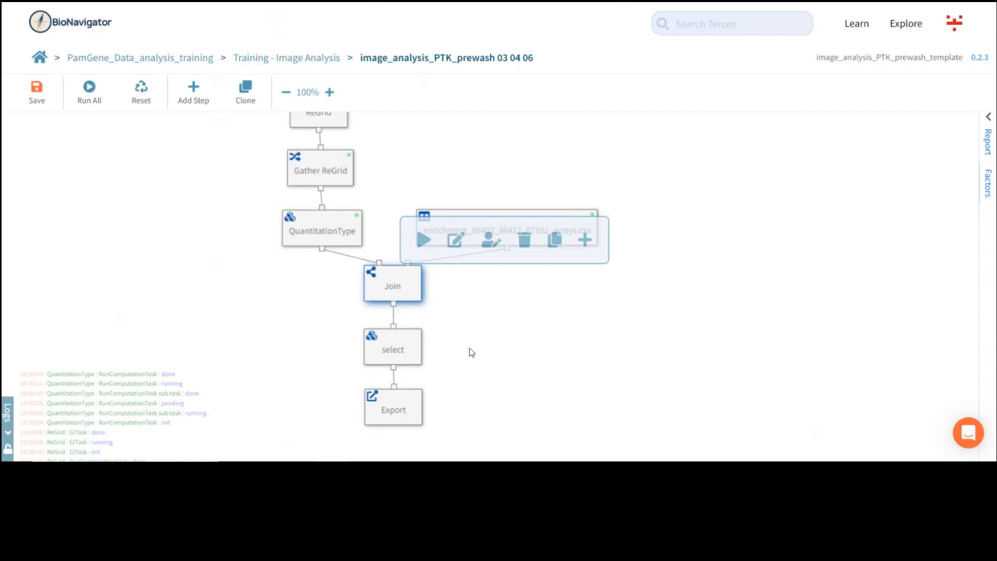
pyautogui.click(398, 415)
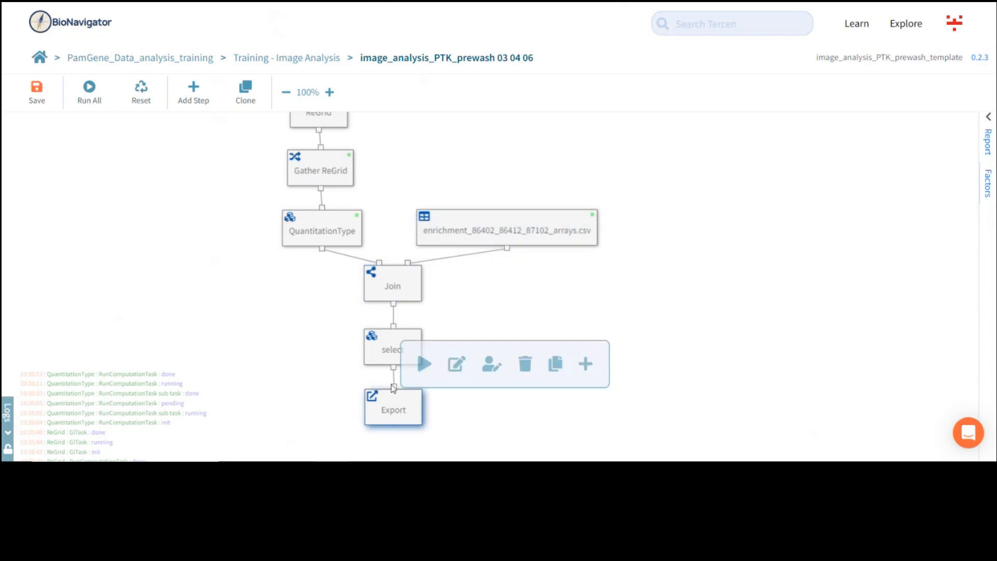
pyautogui.click(424, 364)
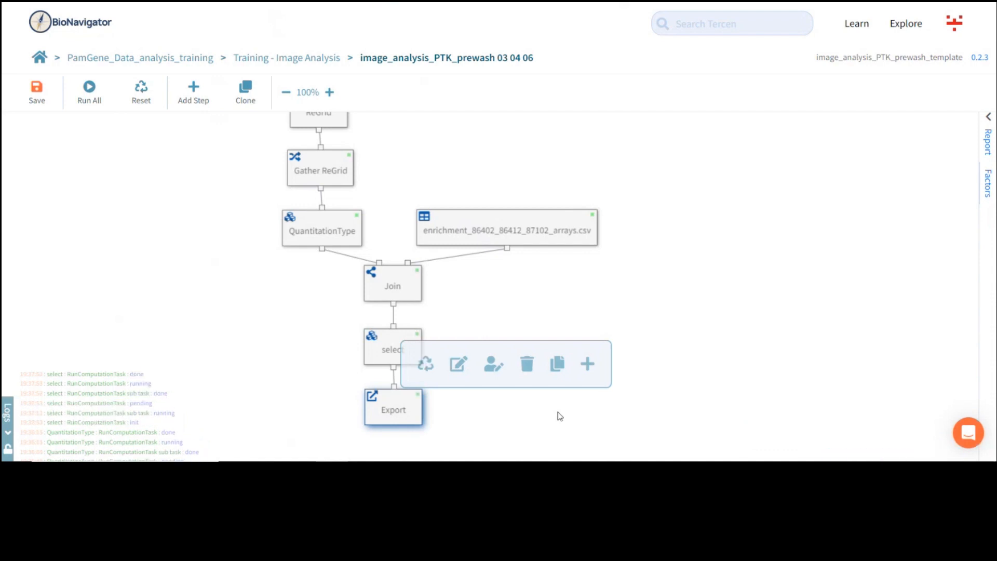
pyautogui.click(168, 313)
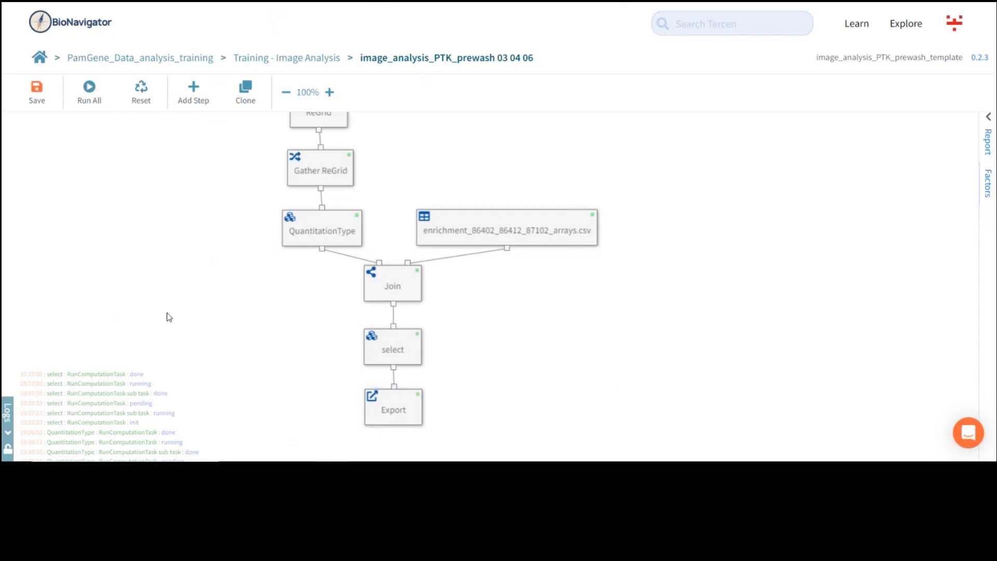
pyautogui.click(36, 96)
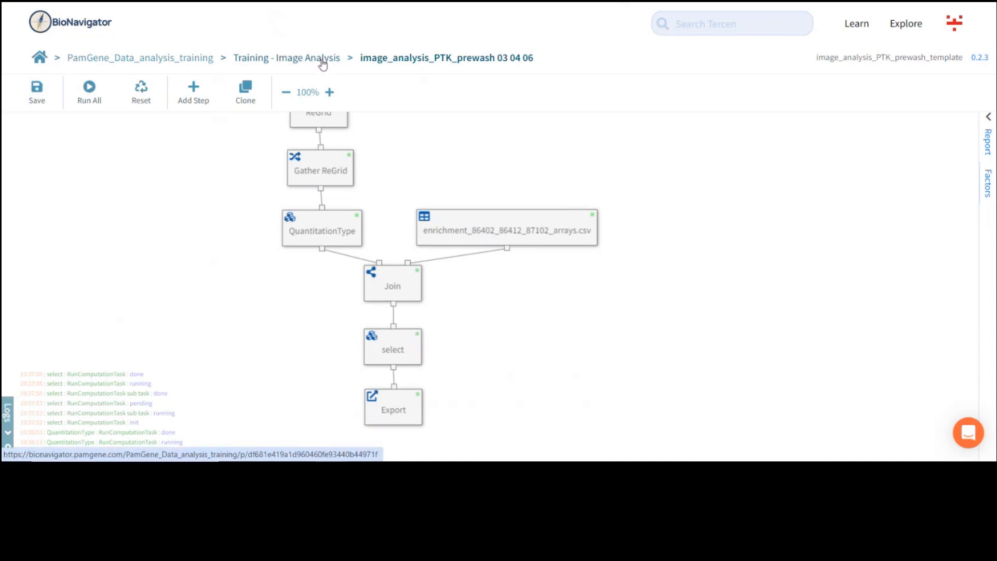
# - Return to the Training - Image Analysis project and look over its list of files and workflows
pyautogui.click(303, 61)
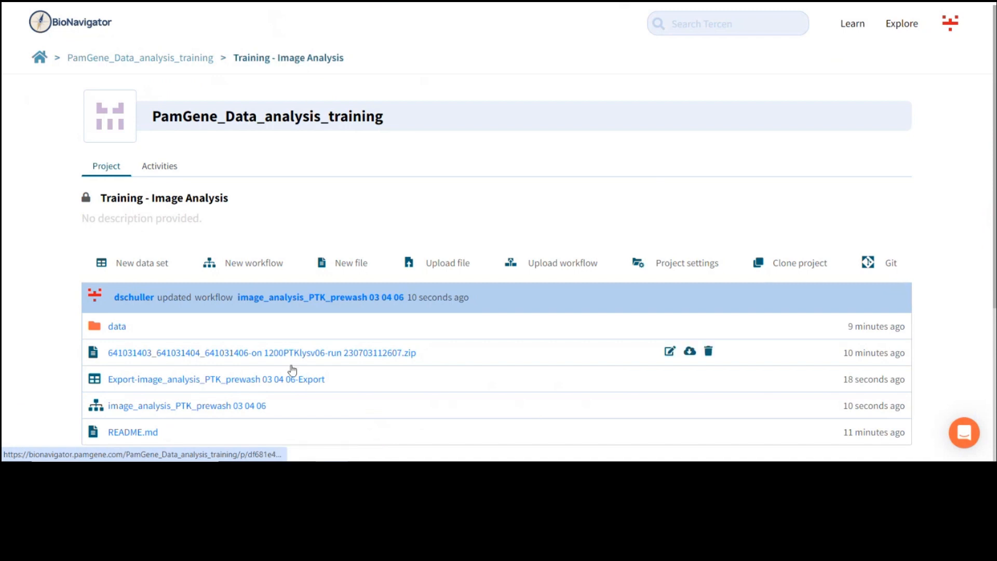
pyautogui.scroll(-4, 363, 393)
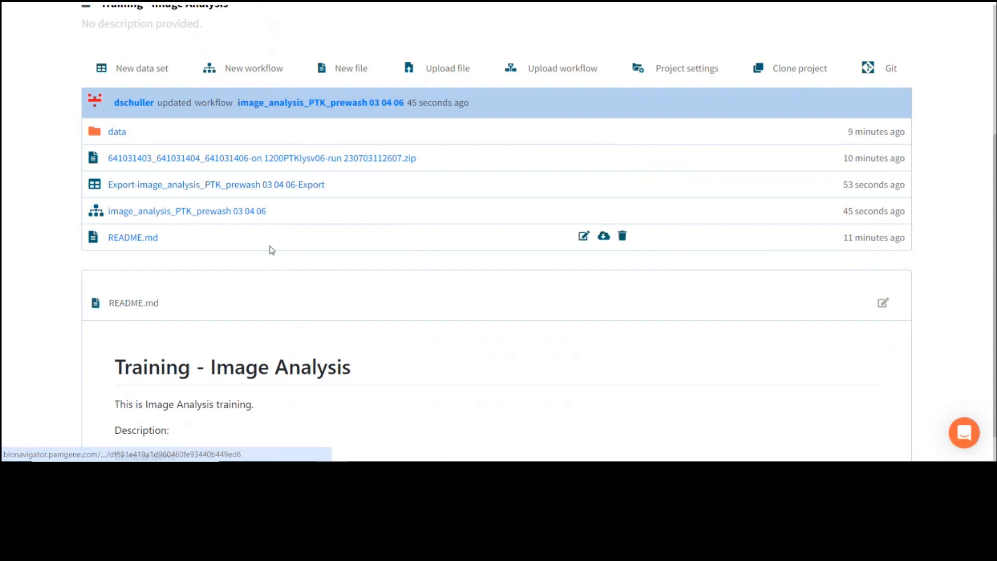
pyautogui.scroll(1, 269, 244)
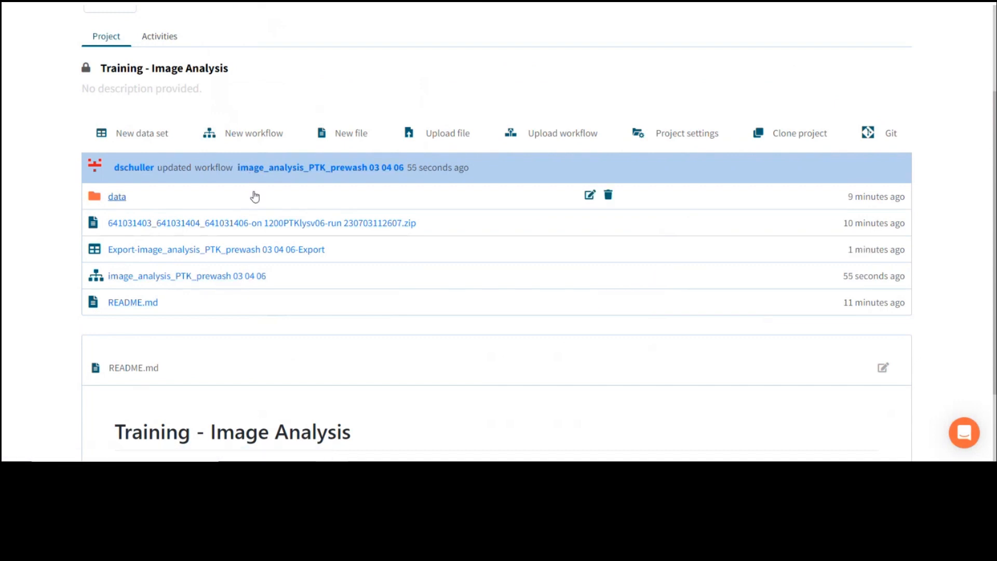
pyautogui.click(235, 133)
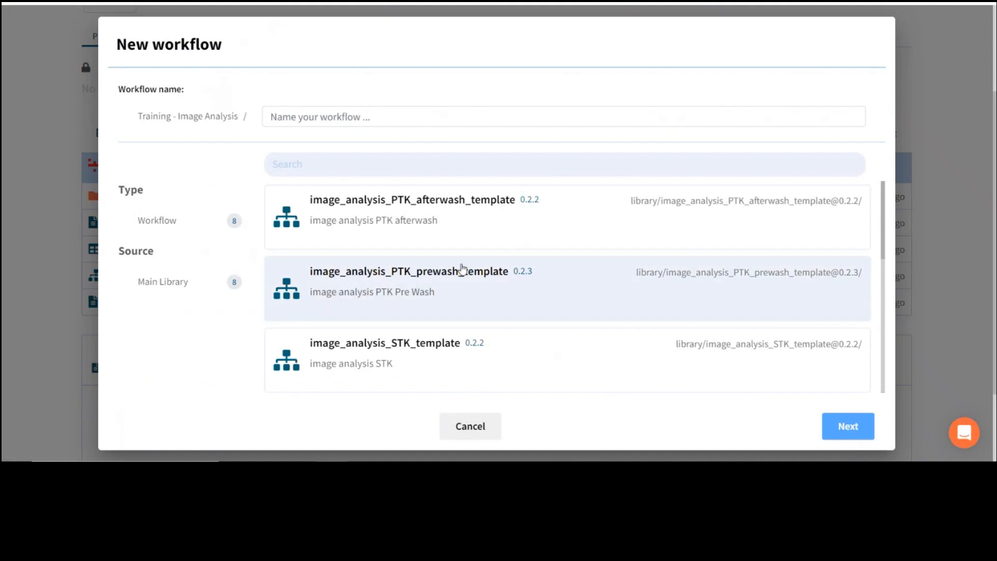
pyautogui.click(494, 224)
pyautogui.scroll(-1, 483, 332)
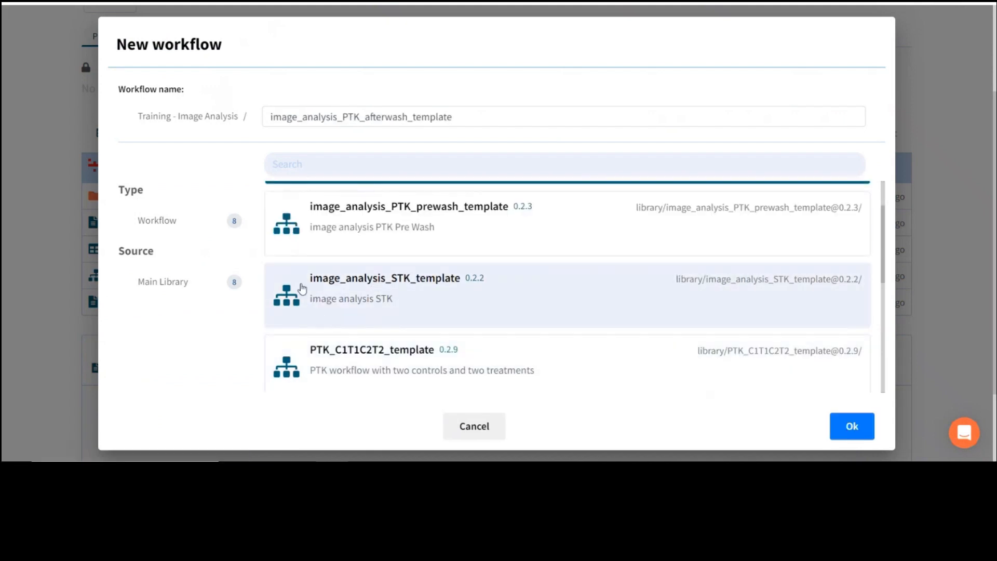
pyautogui.click(369, 320)
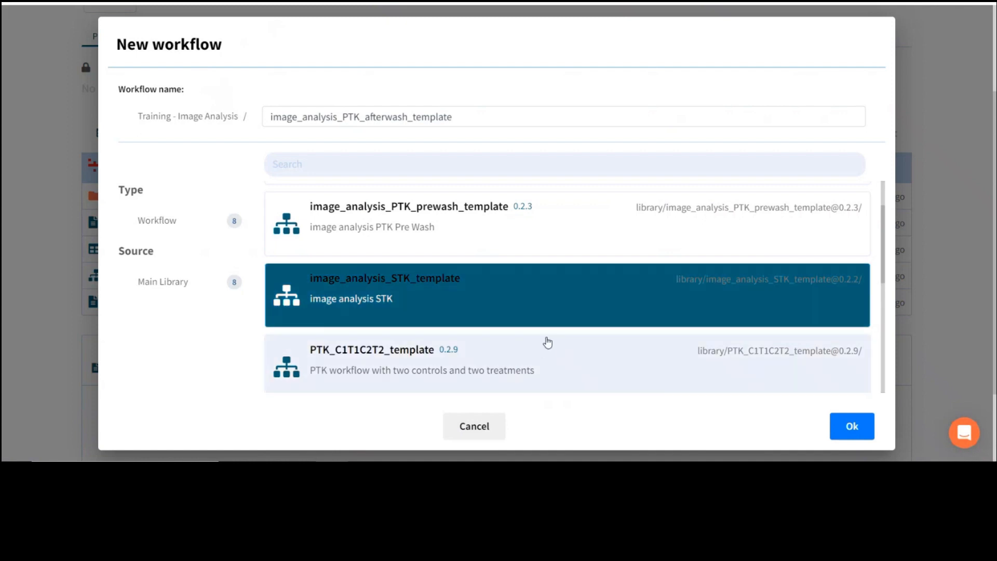
pyautogui.click(482, 434)
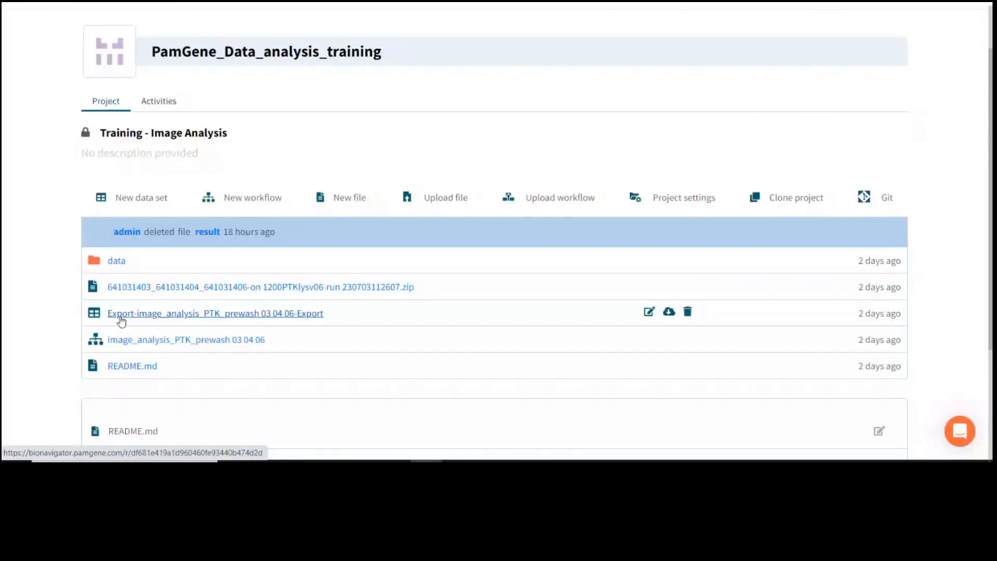
# - Open the Export-image_analysis_PTK_prewash 03 04 06-Export table and examine the instrument, barcode, row, exposure time, cycle and ID columns
pyautogui.click(121, 317)
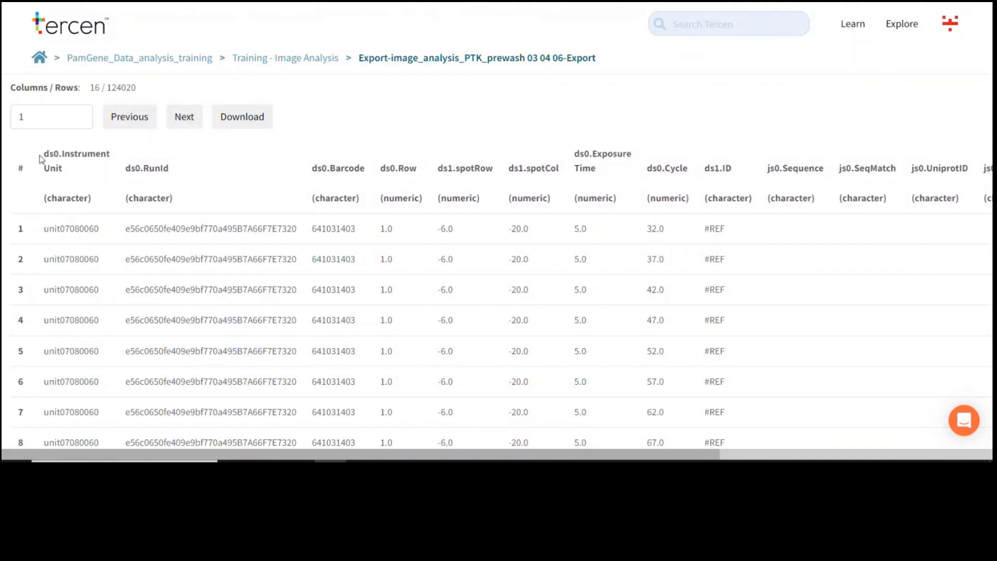
pyautogui.moveTo(40, 155); pyautogui.dragTo(94, 170)
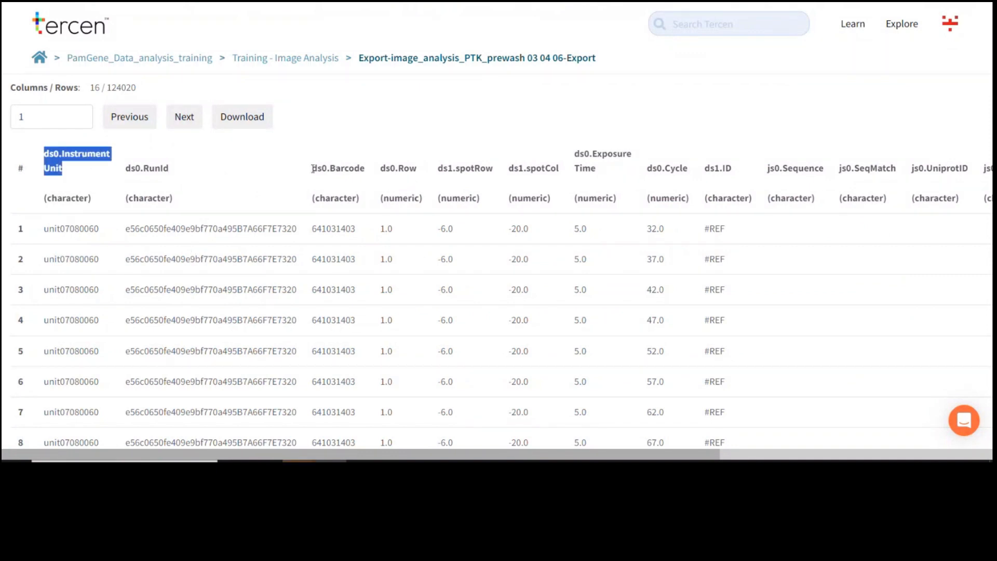
pyautogui.moveTo(314, 167); pyautogui.dragTo(421, 179)
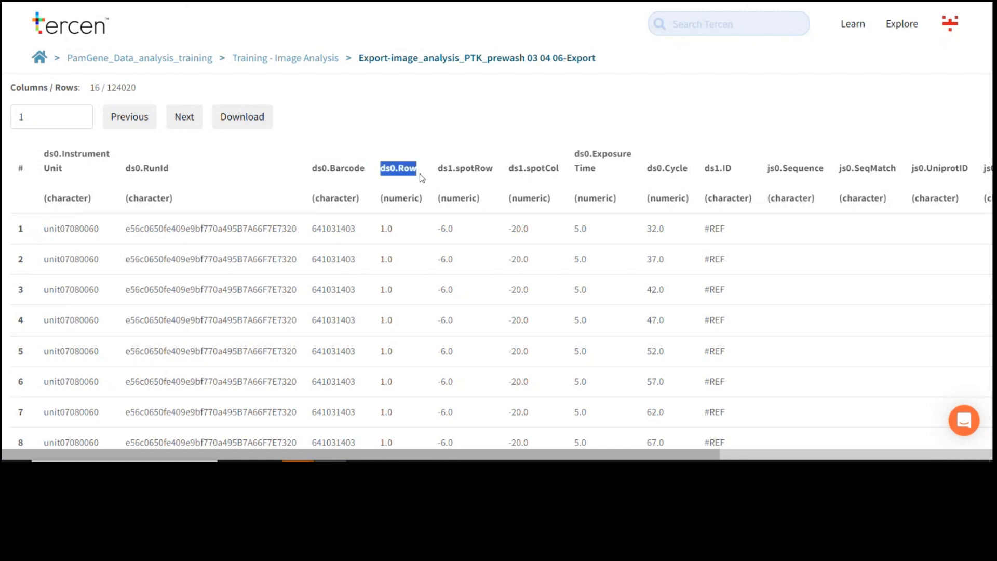
pyautogui.moveTo(573, 152); pyautogui.dragTo(702, 169)
pyautogui.click(648, 168)
pyautogui.moveTo(724, 228); pyautogui.dragTo(703, 233)
# - Jump to row 1000 and examine the peptide ID, sequence, UniProt, SeqSimilarity, Median_SigmBg and Signal_Saturation columns
pyautogui.click(31, 124)
pyautogui.write('000')
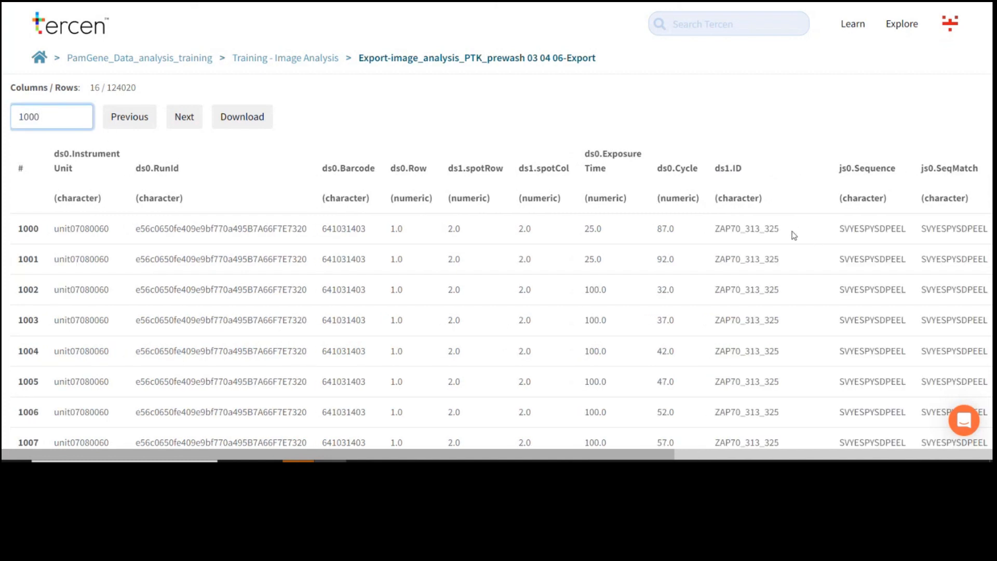
pyautogui.moveTo(793, 234); pyautogui.dragTo(714, 229)
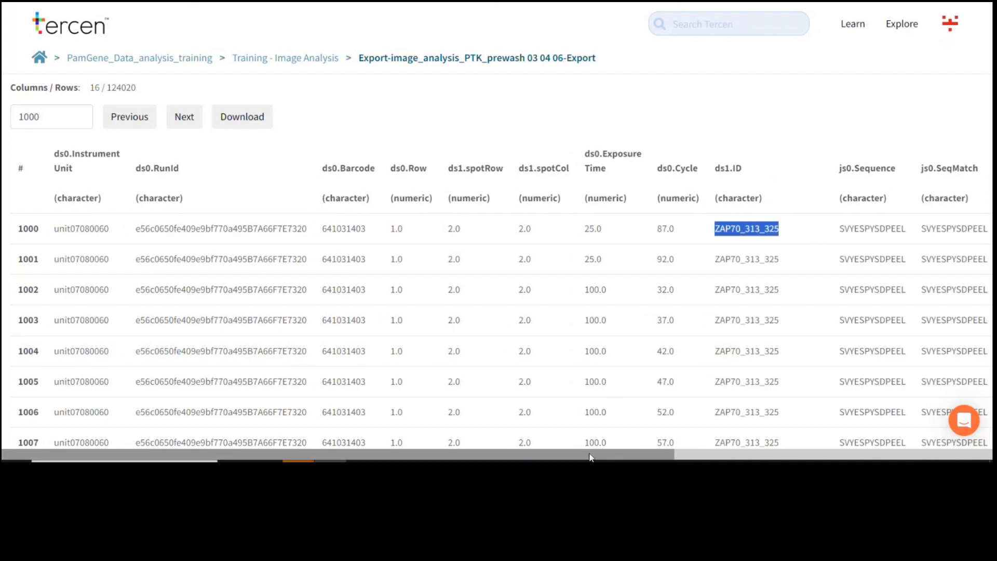
pyautogui.moveTo(591, 457); pyautogui.dragTo(909, 457)
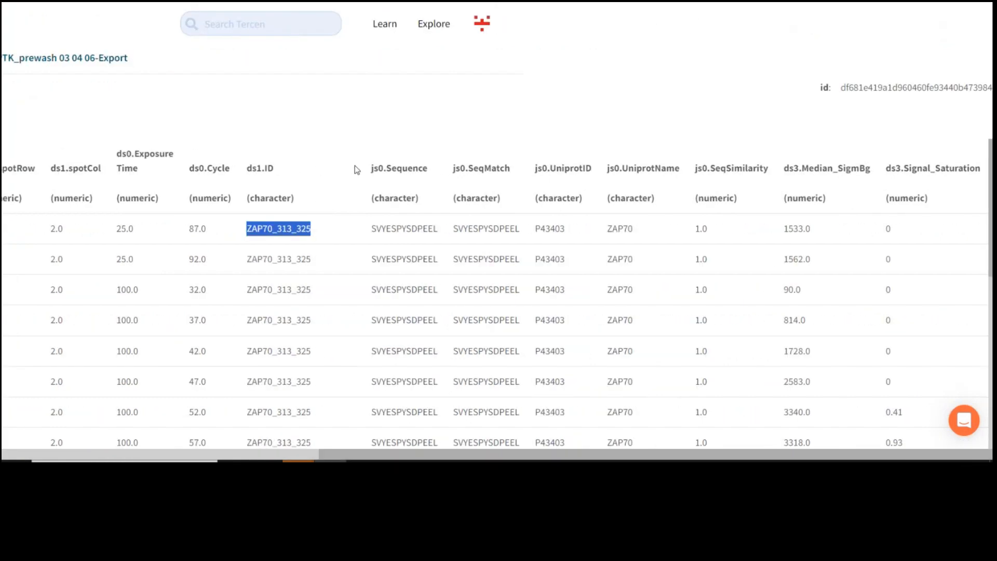
pyautogui.moveTo(356, 170); pyautogui.dragTo(770, 169)
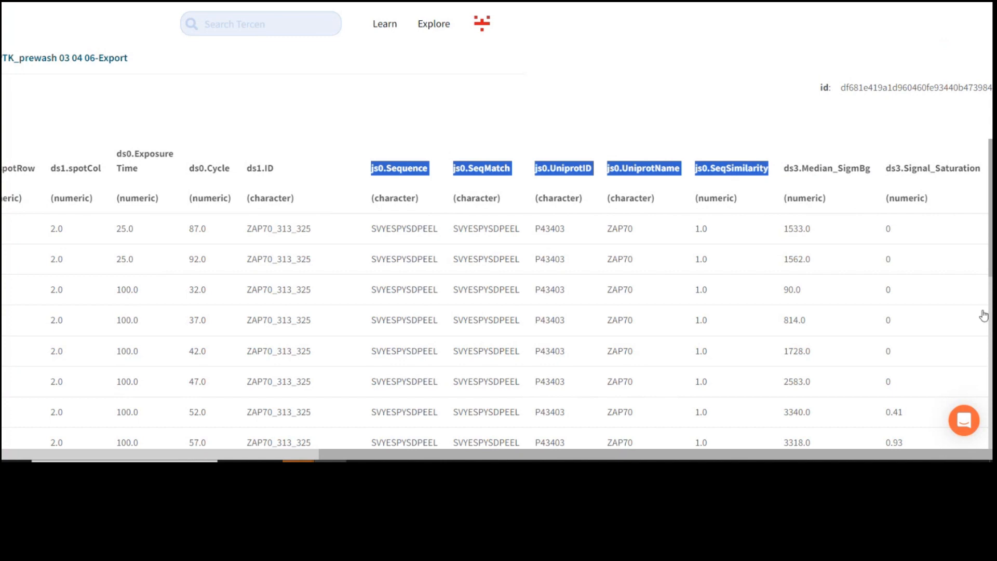
pyautogui.click(954, 312)
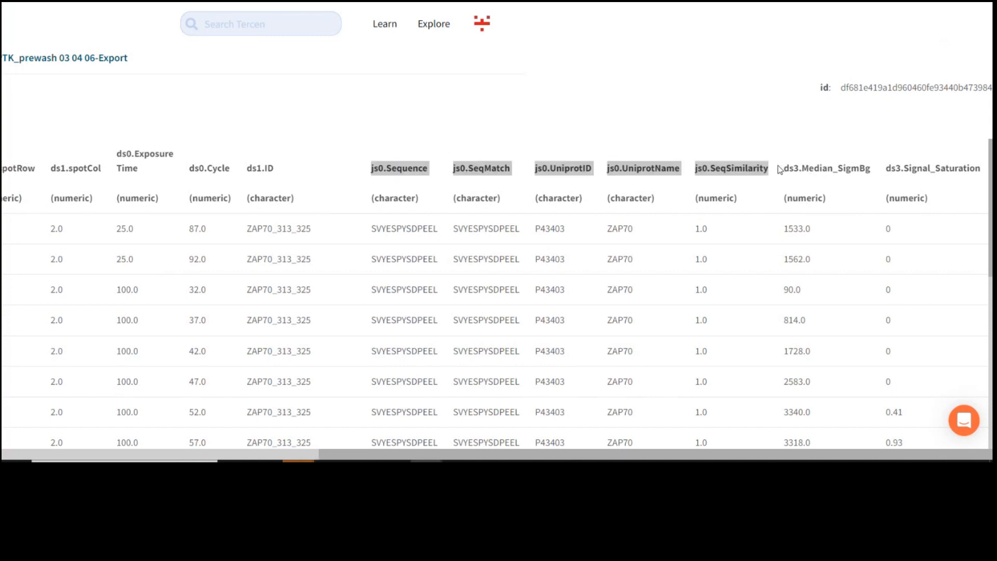
pyautogui.moveTo(779, 169); pyautogui.dragTo(875, 180)
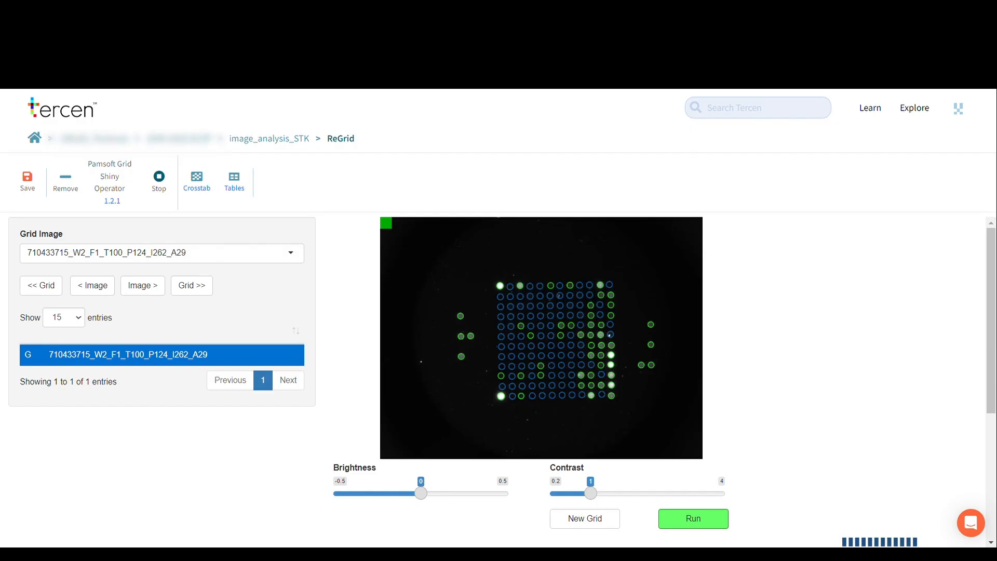
# - In the image_analysis_STK ReGrid step, shift the circle off the bright speck in the array's last column across the 710433715_W2 grid images
pyautogui.click(613, 334)
pyautogui.moveTo(612, 334); pyautogui.dragTo(615, 335)
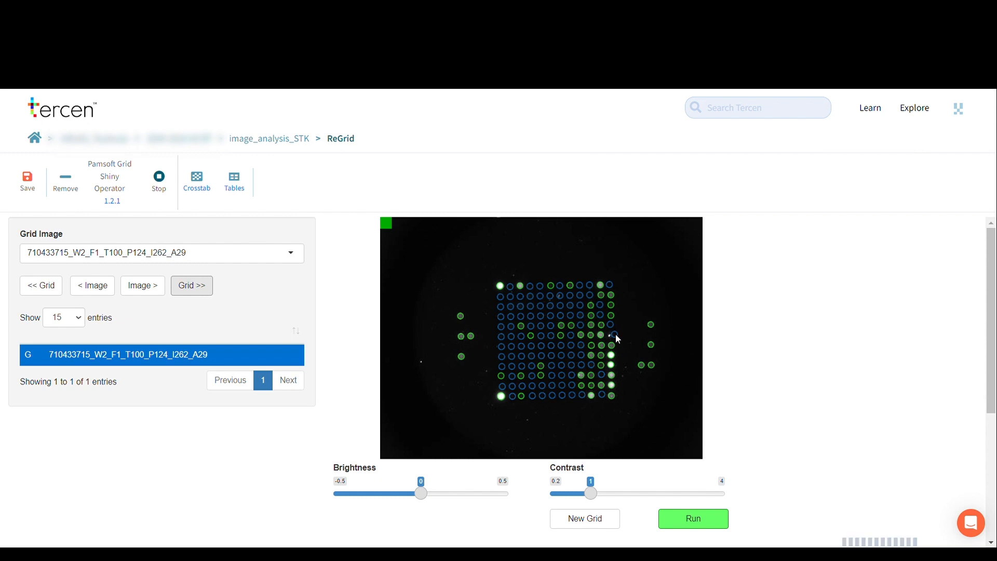
pyautogui.click(201, 292)
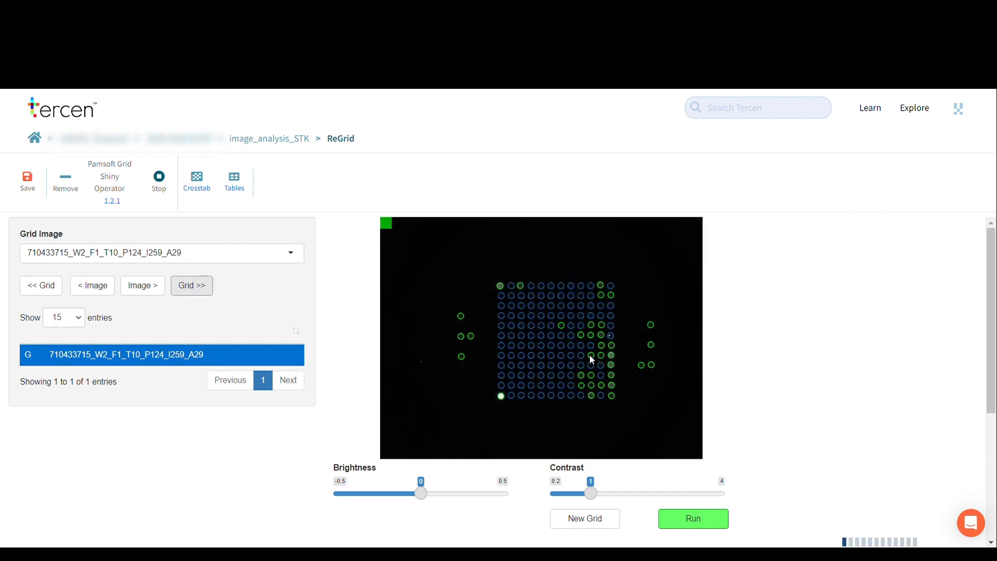
pyautogui.click(201, 290)
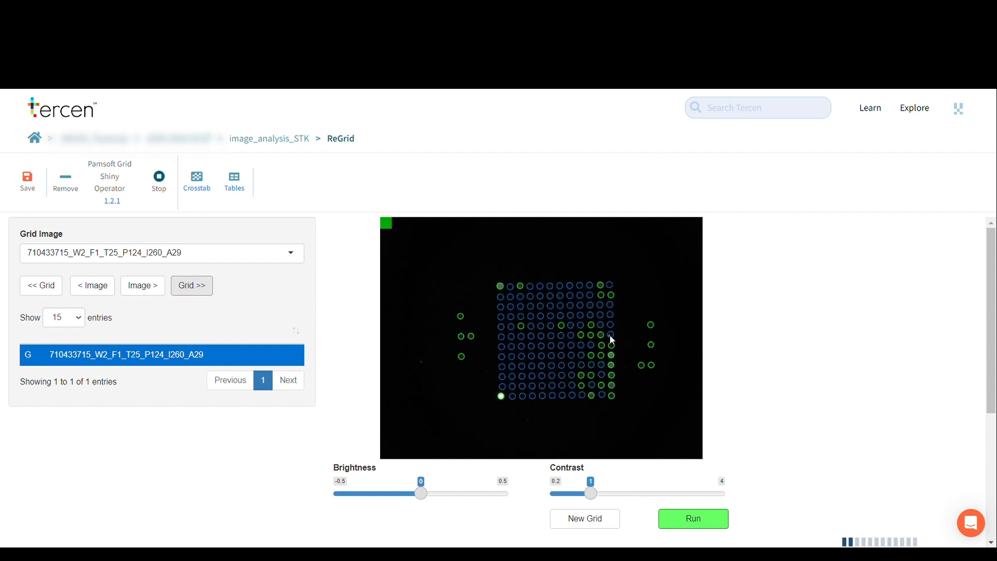
pyautogui.moveTo(610, 335); pyautogui.dragTo(612, 335)
pyautogui.click(197, 287)
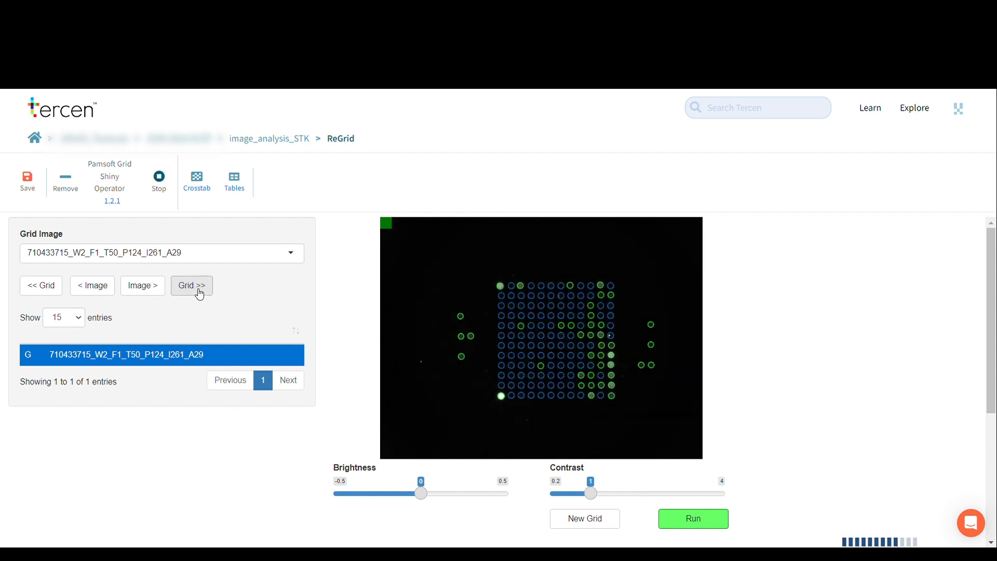
pyautogui.moveTo(614, 334); pyautogui.dragTo(617, 336)
pyautogui.click(186, 285)
pyautogui.click(193, 287)
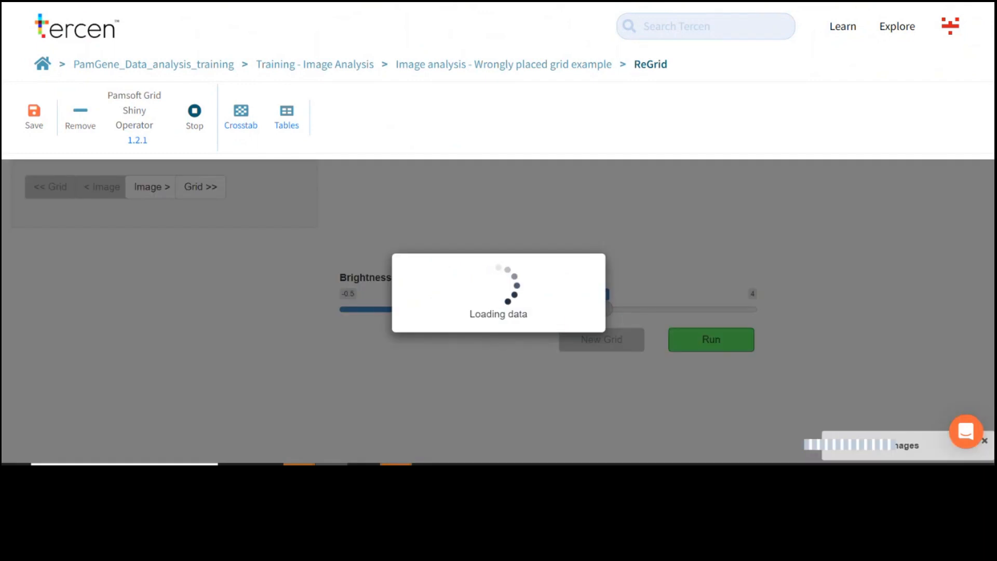
# - Enlarge the page to 125% and place the third row's second circle on the displaced bright spot in the 641098101_W1 grid images
pyautogui.click(983, 2)
pyautogui.click(955, 220)
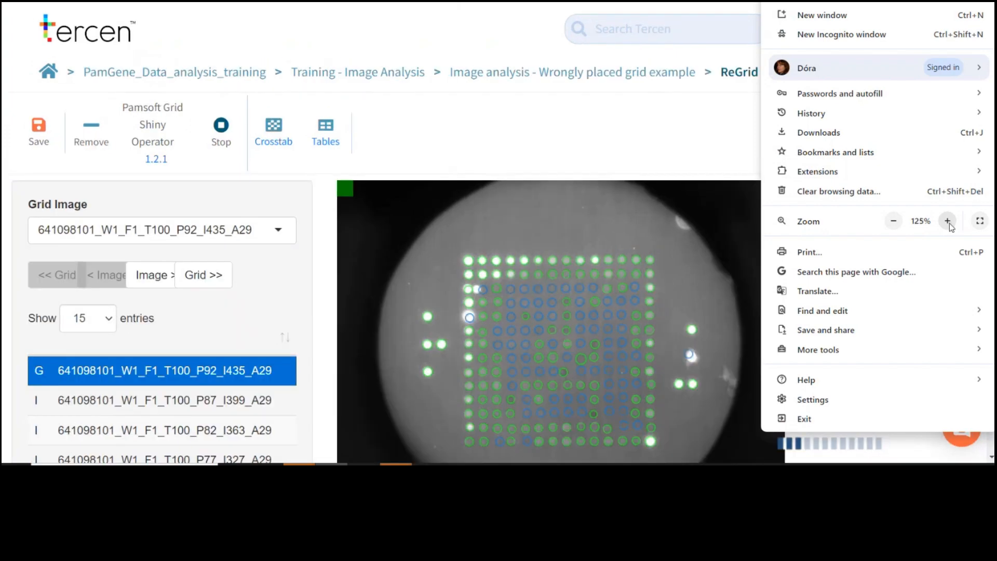
pyautogui.click(478, 290)
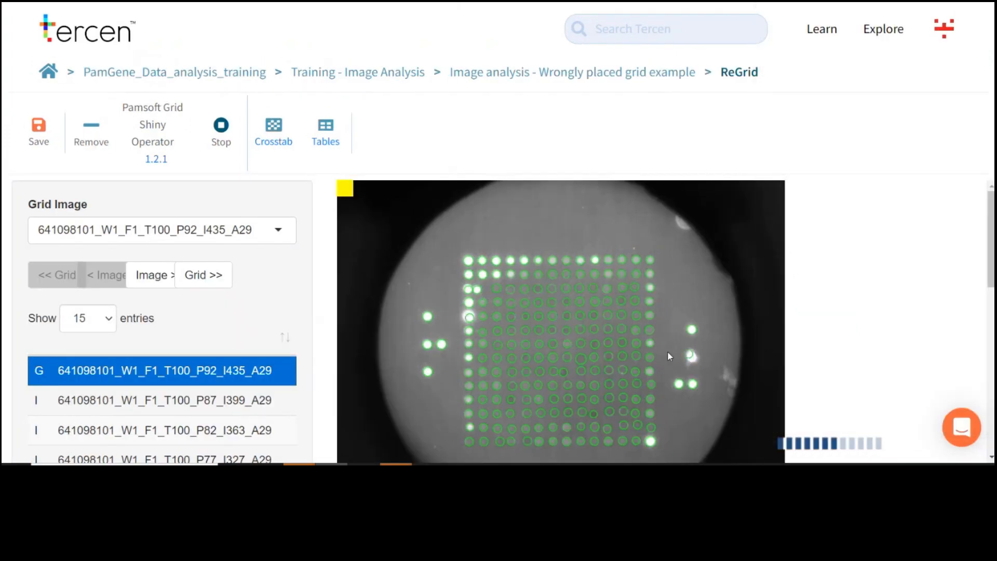
pyautogui.click(219, 280)
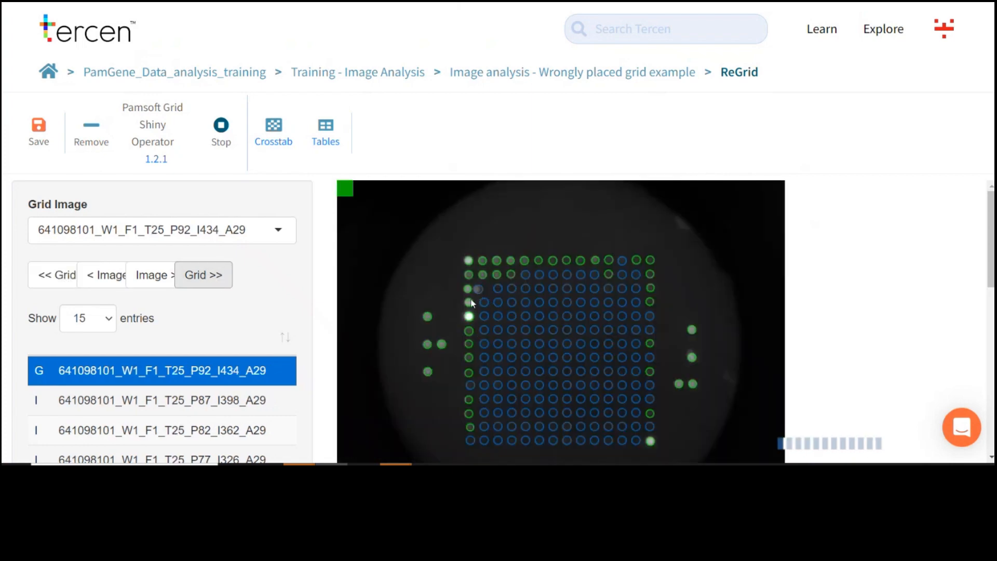
pyautogui.click(217, 283)
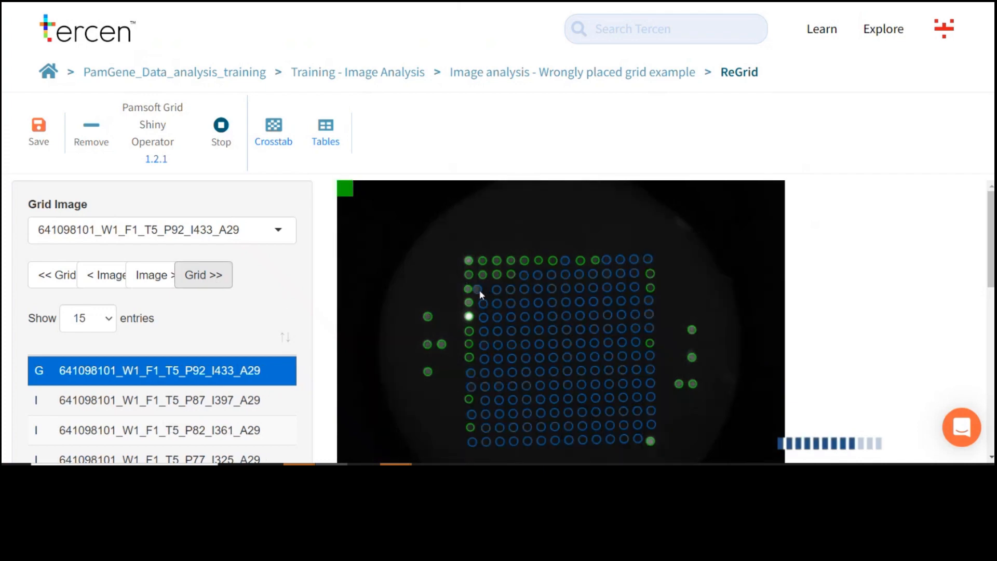
# - Place the third row's second circle on the displaced spot in the 641098101_W2 grid images
pyautogui.click(215, 280)
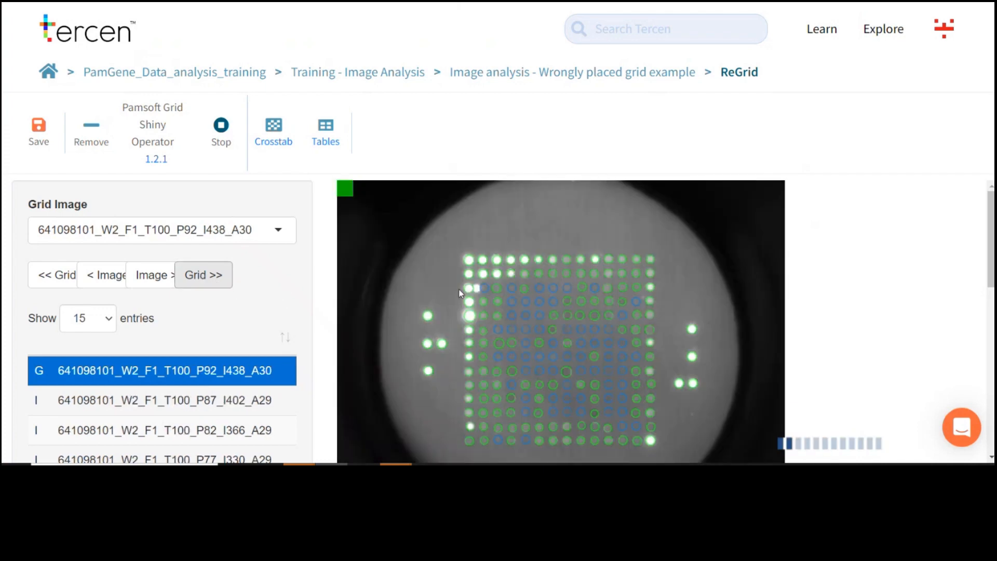
pyautogui.click(214, 281)
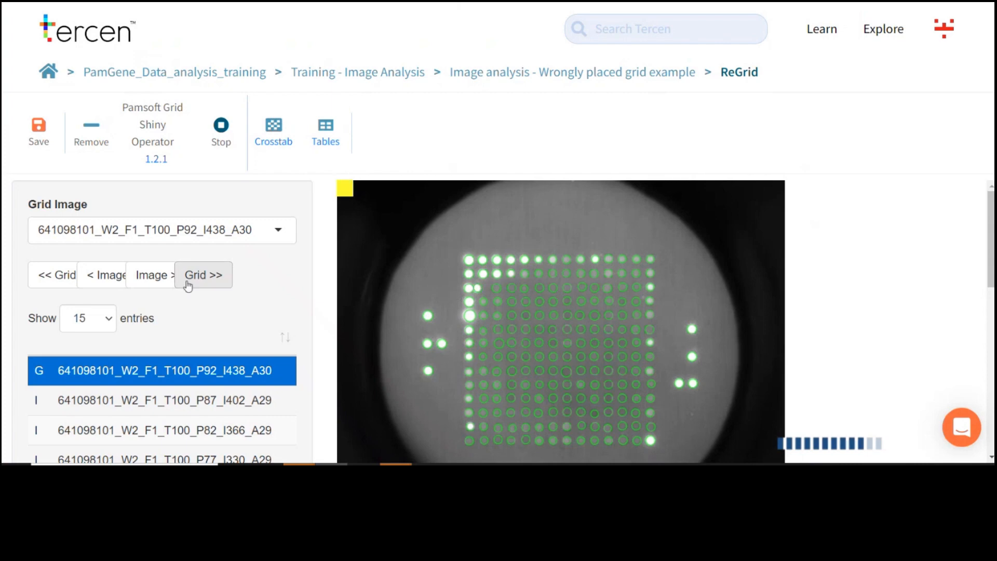
pyautogui.click(213, 281)
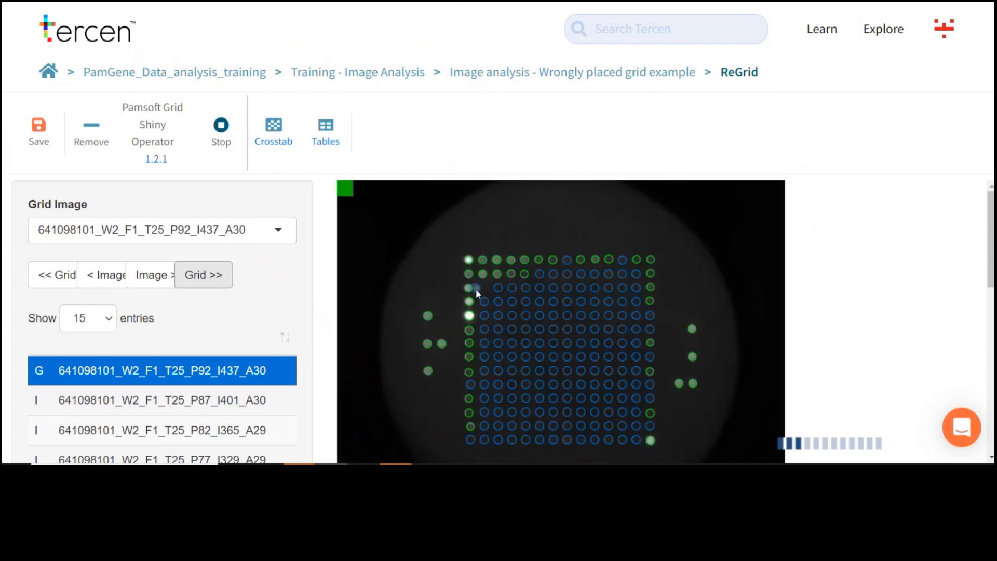
pyautogui.moveTo(476, 285); pyautogui.dragTo(474, 284)
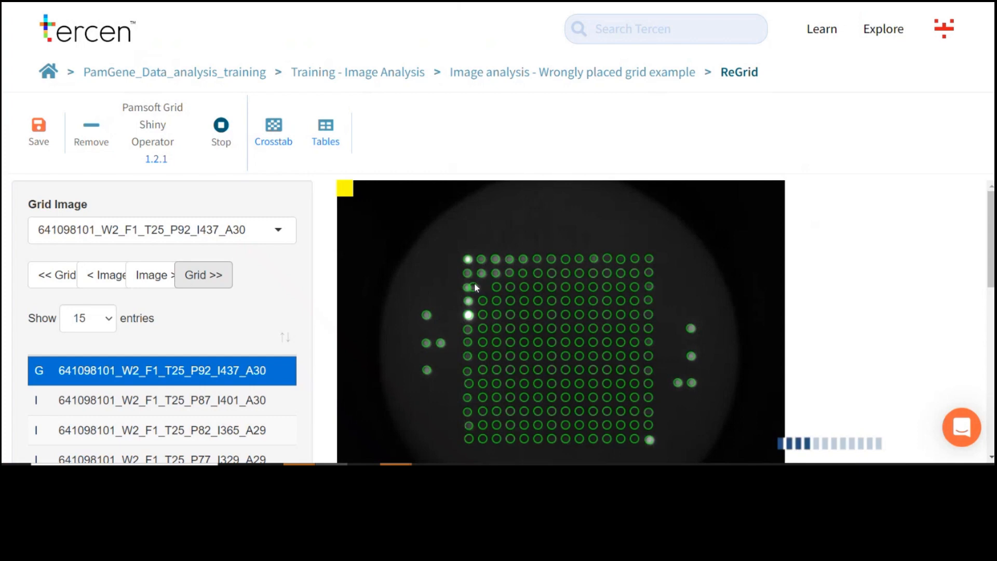
pyautogui.click(214, 280)
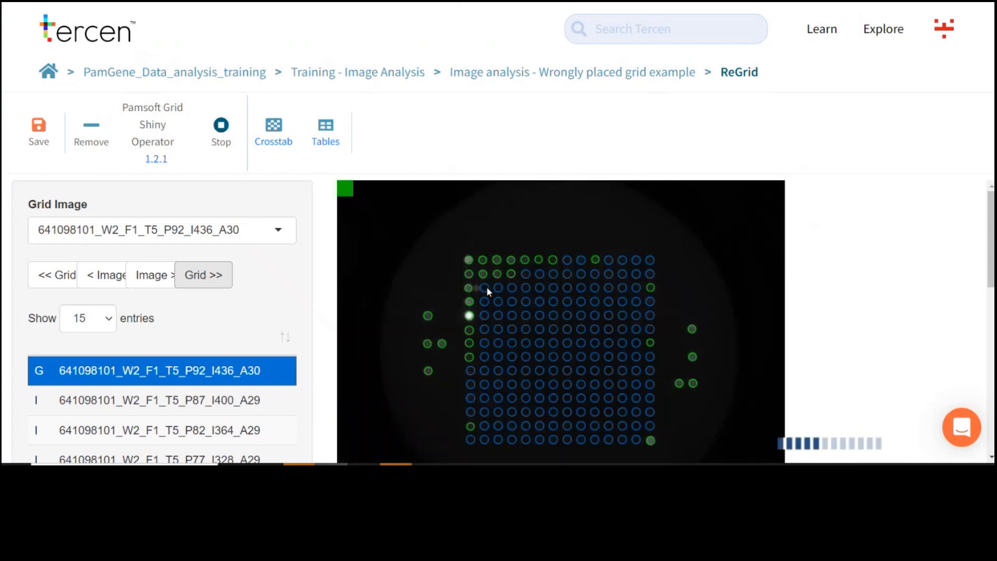
# - Correct the third row's second circle in the 641098101_W3 grid images, going through the T100, T25 and T5 grids
pyautogui.click(223, 284)
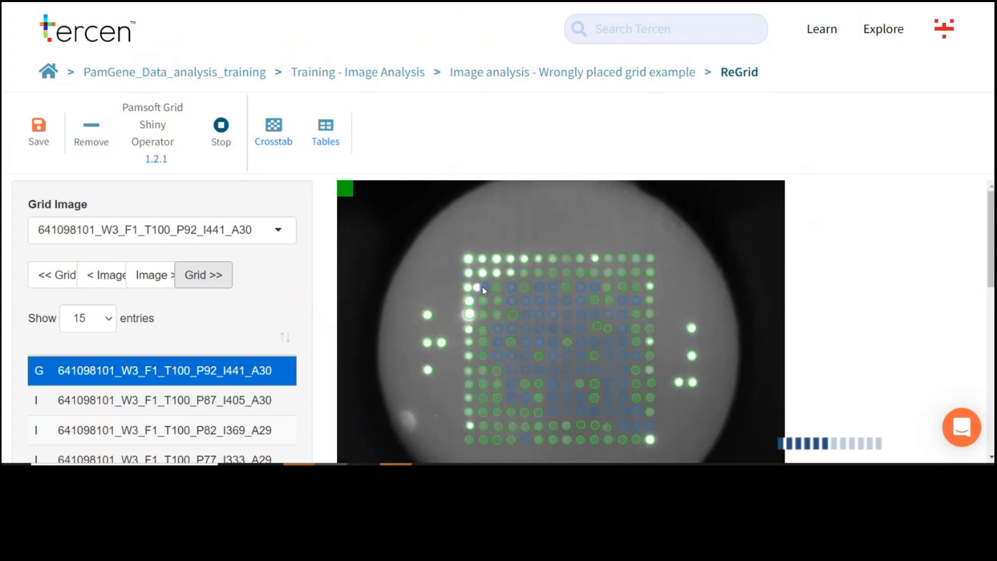
pyautogui.click(228, 274)
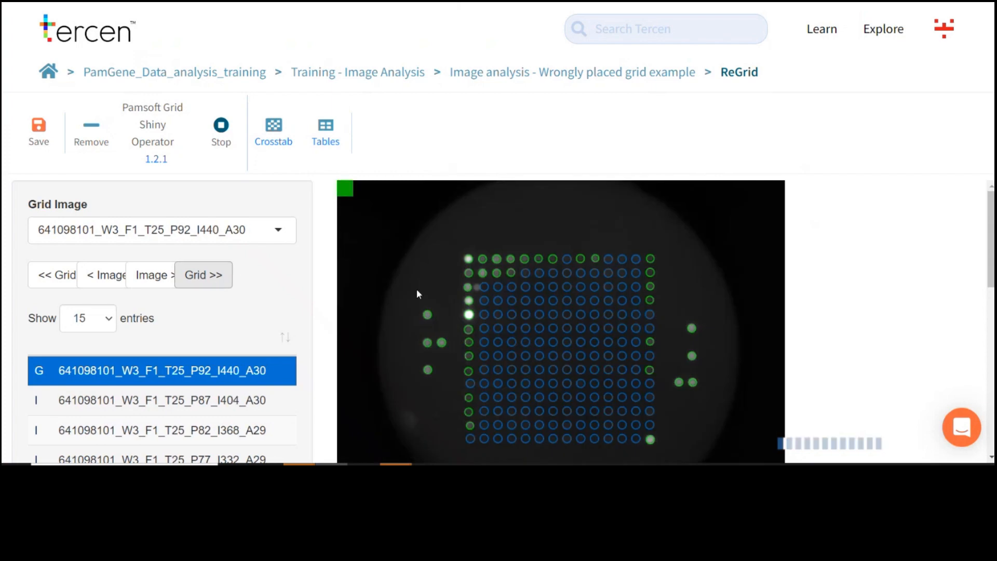
pyautogui.click(210, 275)
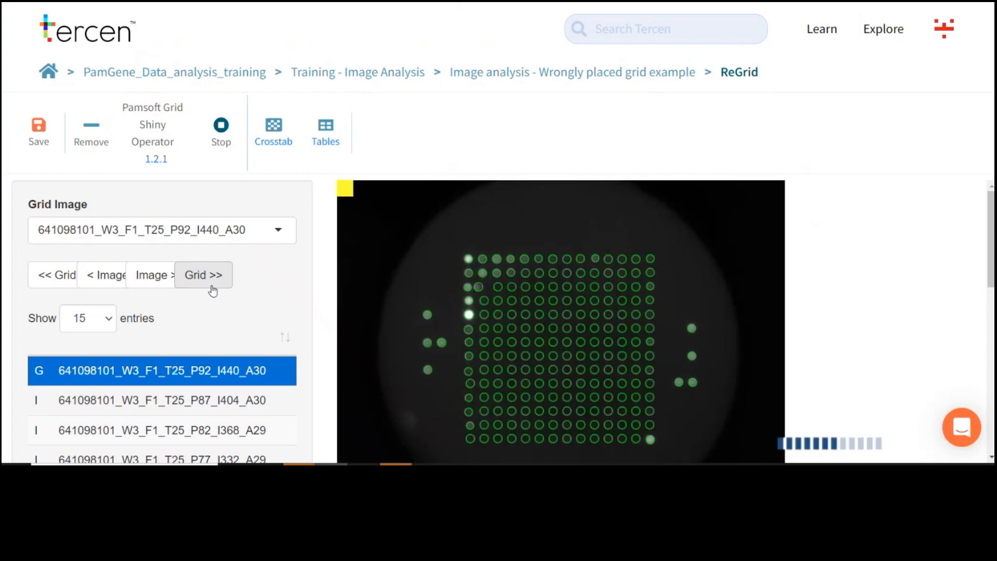
pyautogui.scroll(-3, 841, 252)
pyautogui.scroll(3, 419, 205)
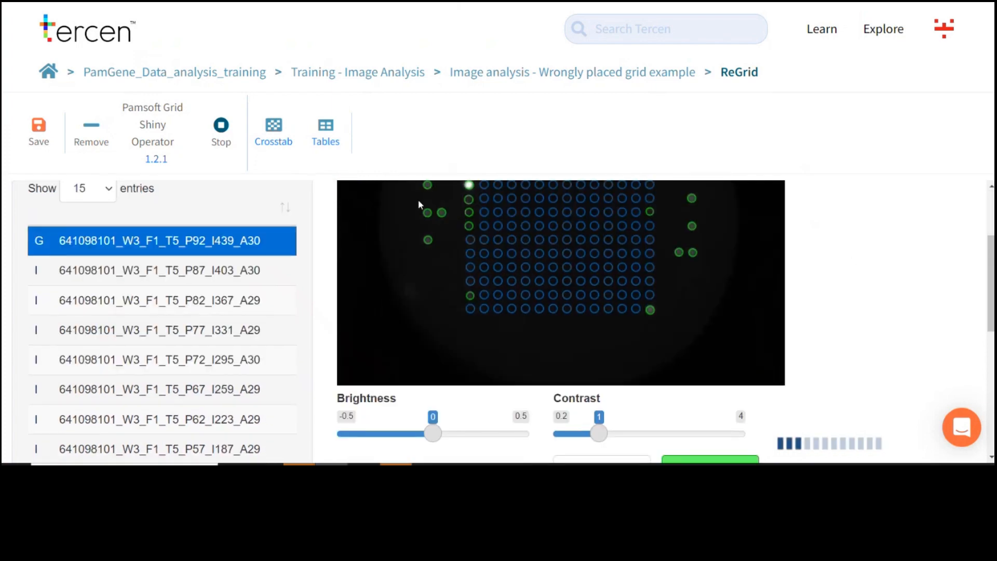
pyautogui.click(200, 280)
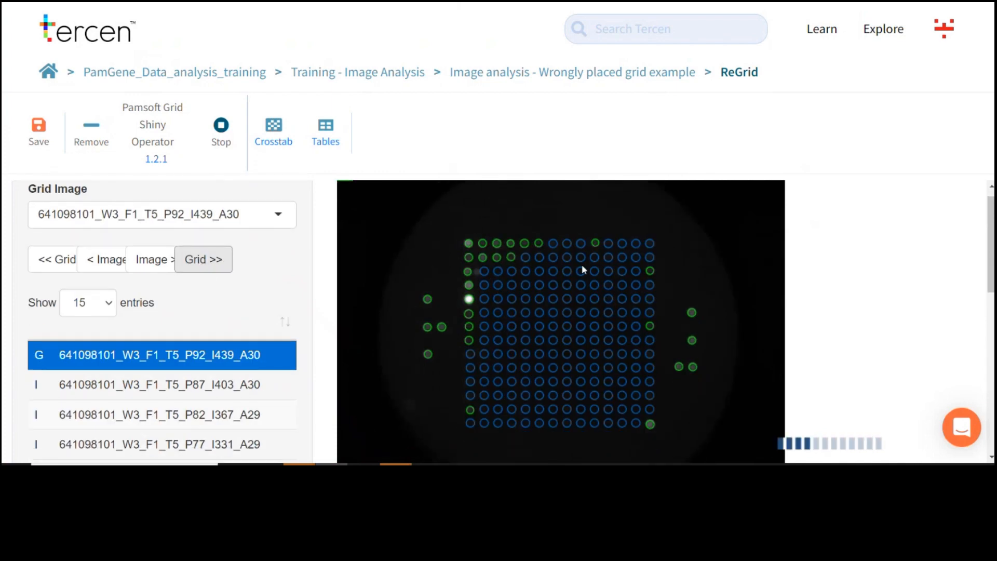
pyautogui.scroll(-3, 582, 265)
pyautogui.scroll(3, 581, 264)
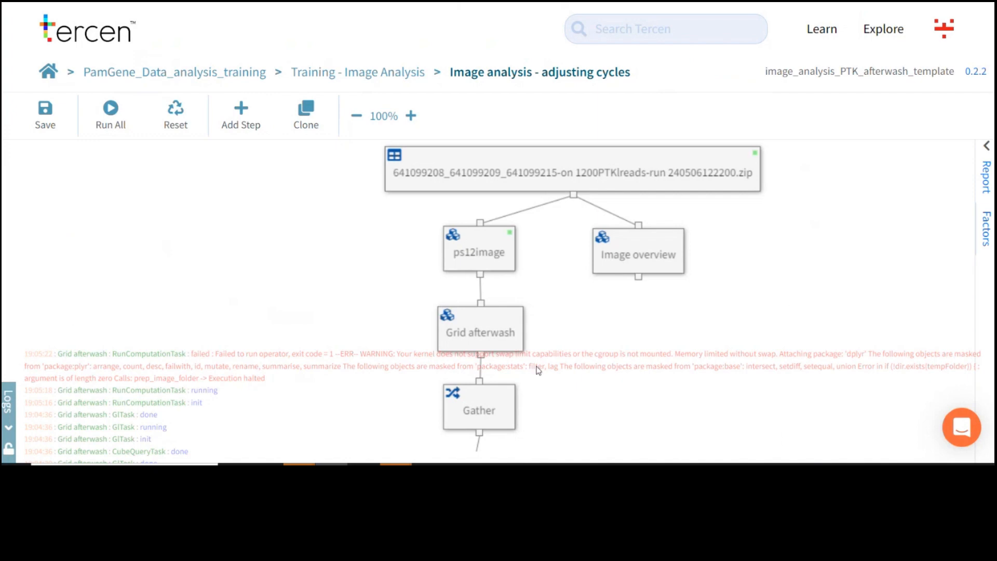
# - Try to run the Grid afterwash step in the Image analysis - adjusting cycles workflow
pyautogui.moveTo(617, 341); pyautogui.dragTo(612, 303)
pyautogui.click(451, 290)
pyautogui.click(505, 231)
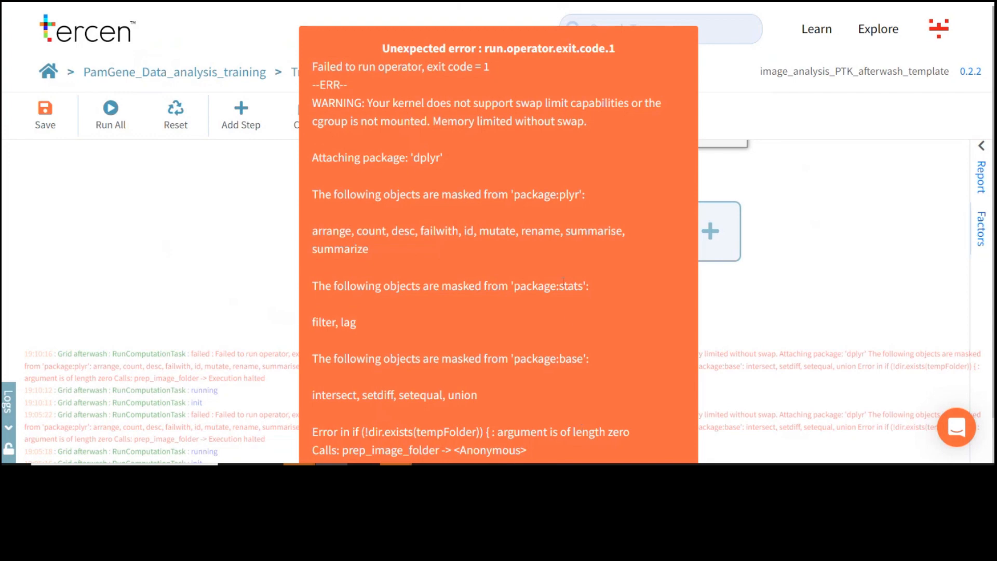
# - Examine the Grid afterwash error message through its closing lines and dismiss it
pyautogui.scroll(-1, 386, 335)
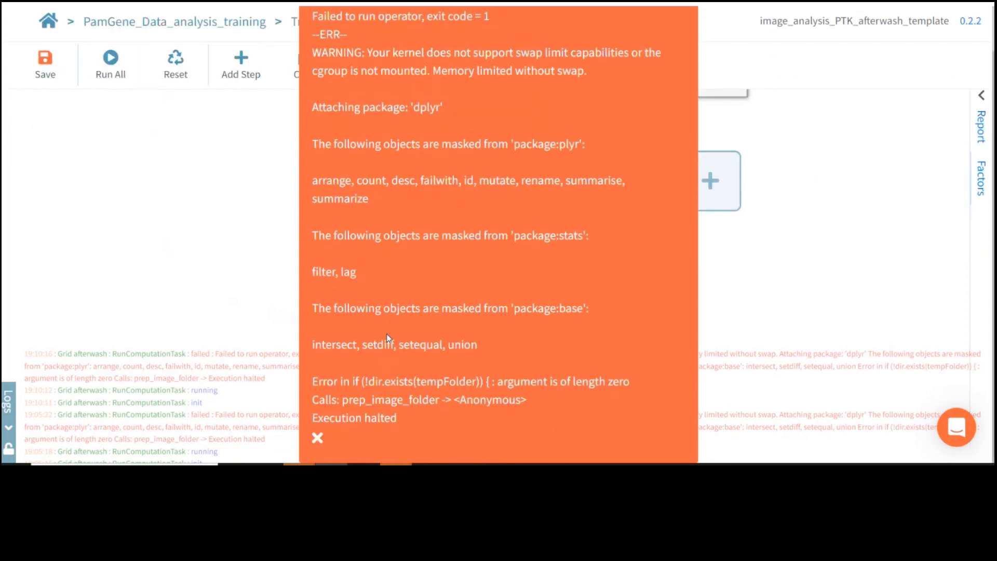
pyautogui.scroll(1, 387, 339)
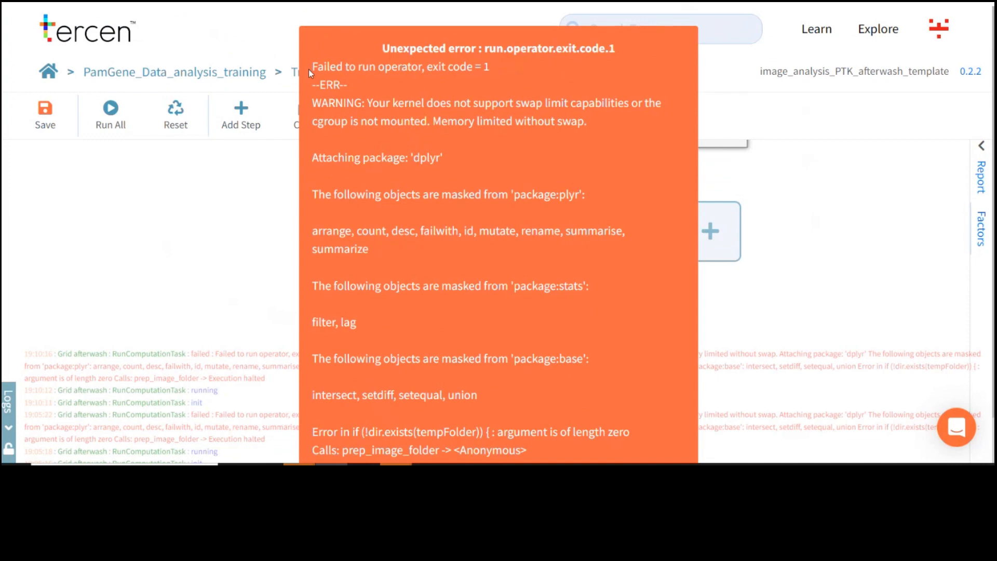
pyautogui.moveTo(309, 69); pyautogui.dragTo(484, 341)
pyautogui.scroll(-1, 422, 202)
pyautogui.scroll(1, 326, 63)
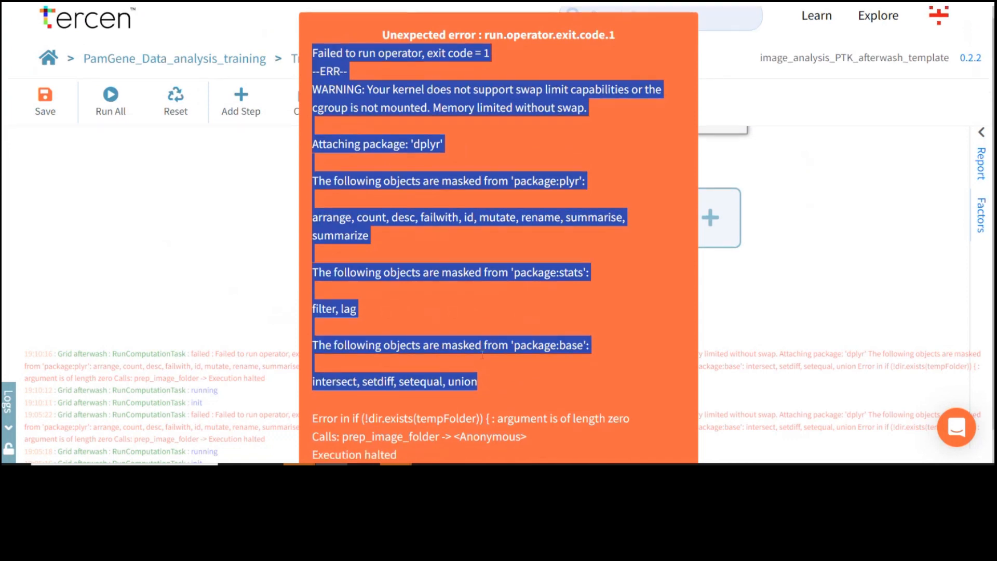
pyautogui.scroll(-1, 304, 387)
pyautogui.moveTo(304, 386); pyautogui.dragTo(514, 424)
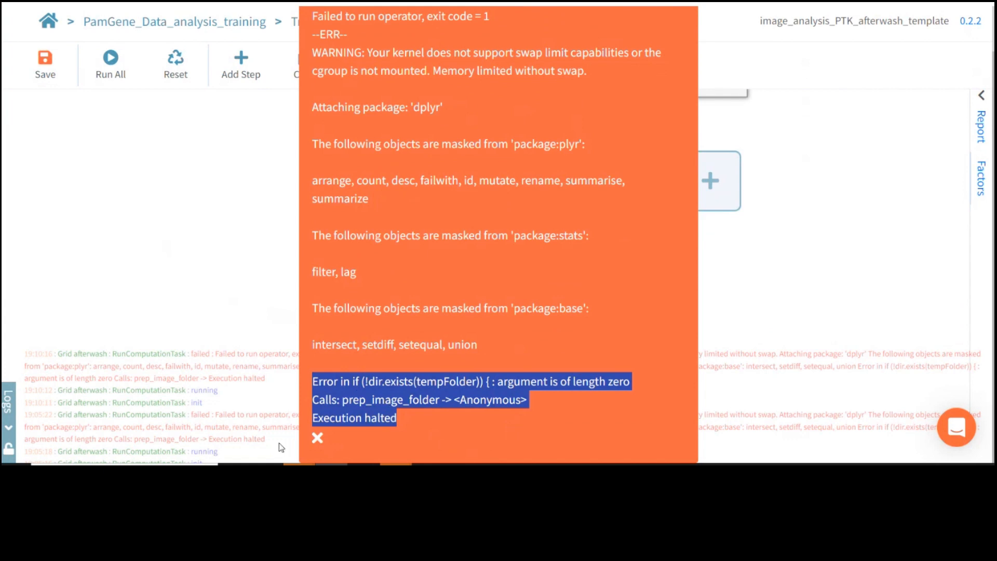
pyautogui.click(318, 438)
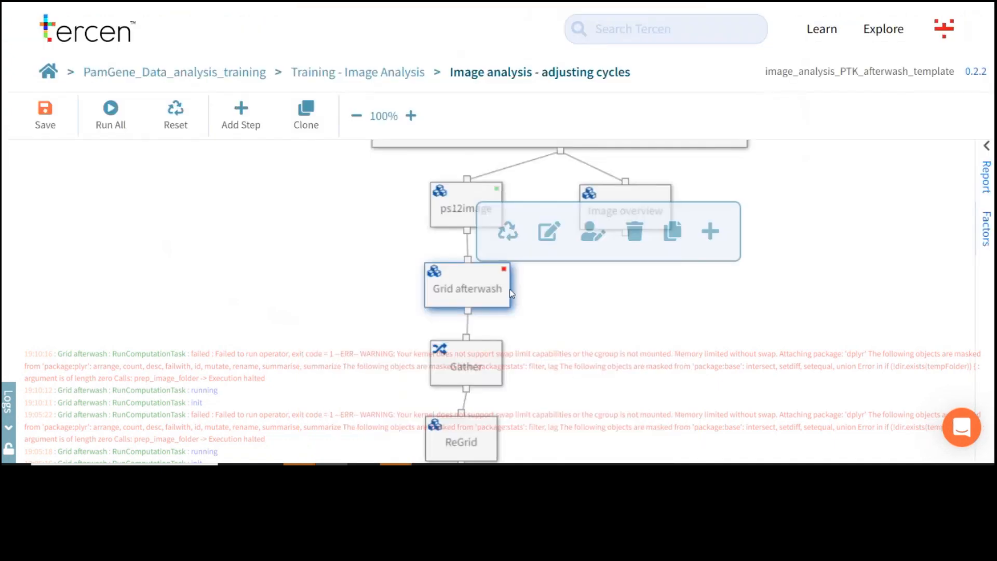
# - Reset the Grid afterwash step and open it for editing, with the page reduced to 110%
pyautogui.click(507, 232)
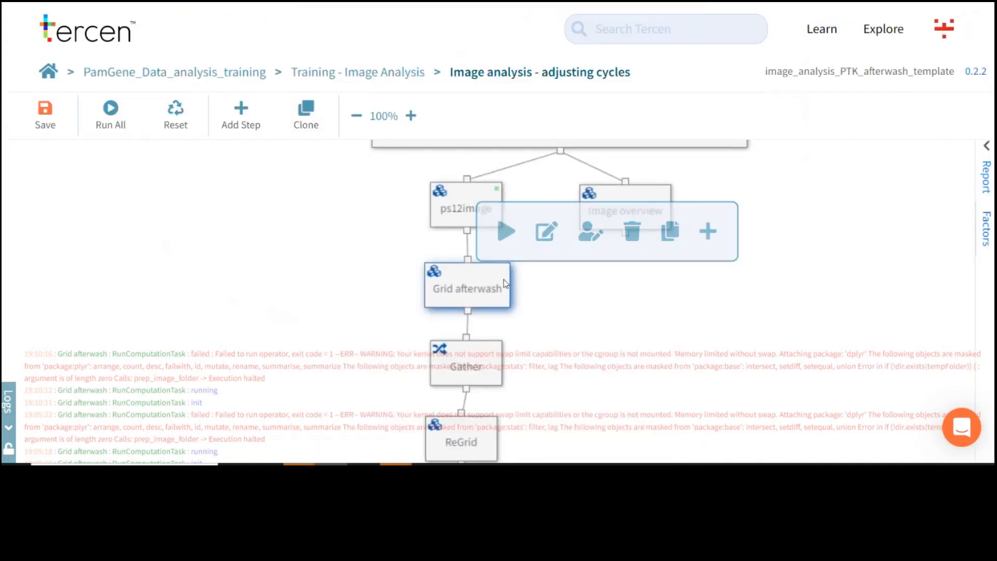
pyautogui.doubleClick(482, 289)
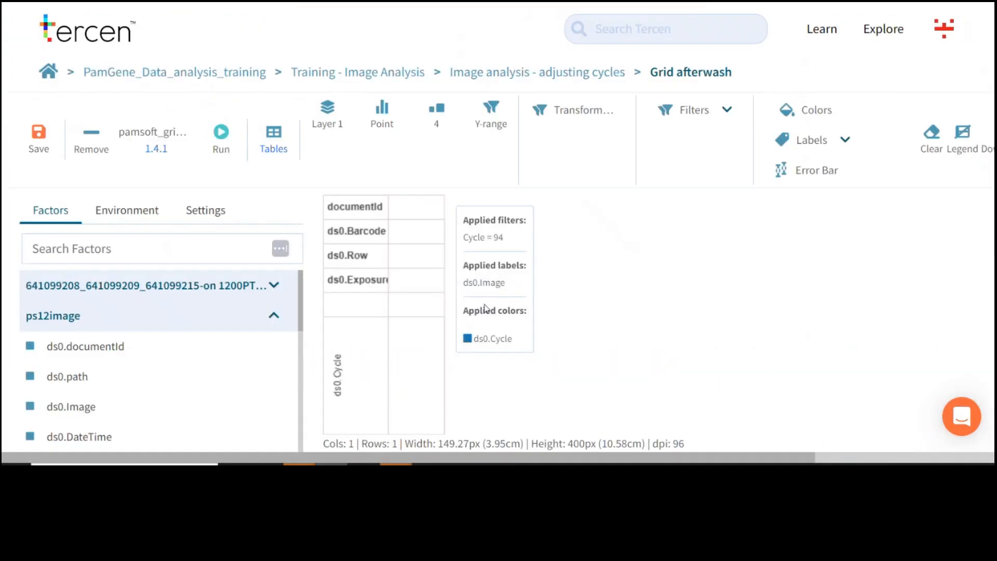
pyautogui.click(988, 37)
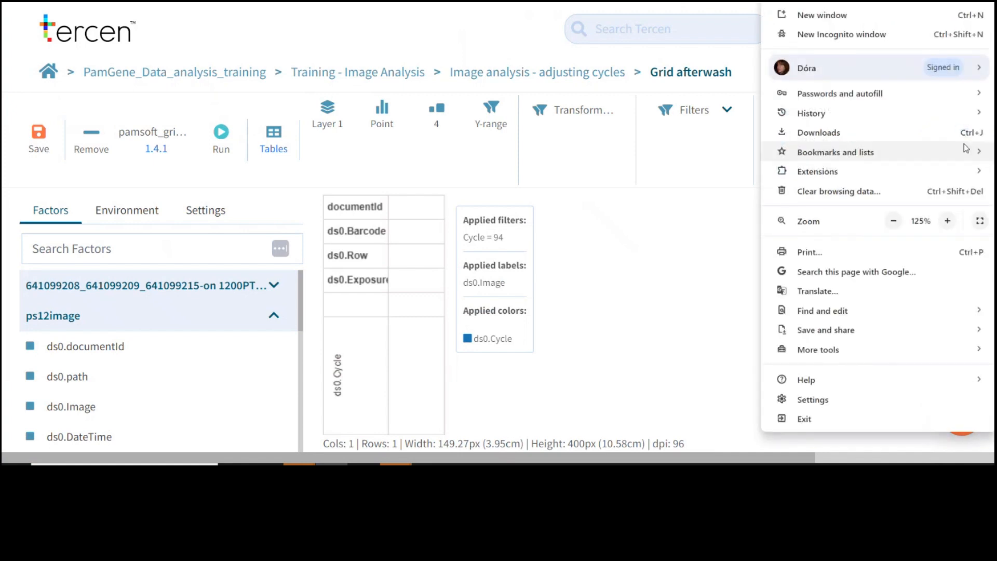
pyautogui.click(895, 222)
pyautogui.click(407, 298)
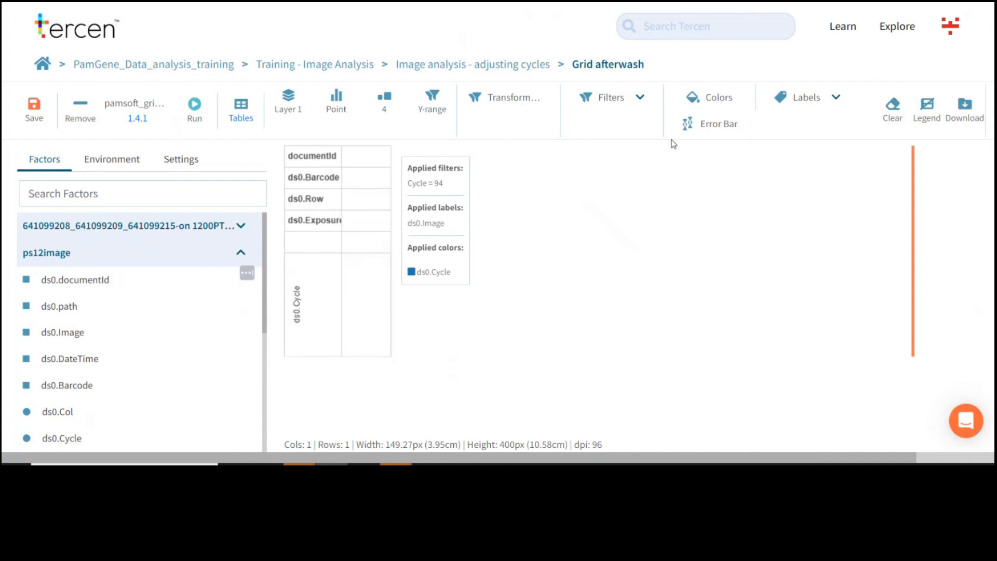
# - Remove the Cycle = 94 filter from the Grid afterwash step
pyautogui.click(649, 106)
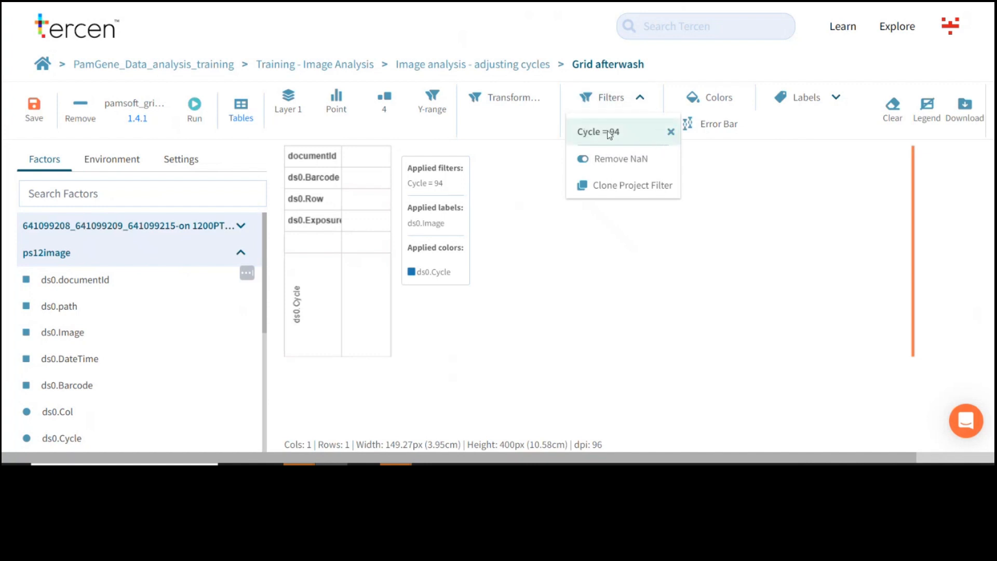
pyautogui.moveTo(643, 106)
pyautogui.click(671, 132)
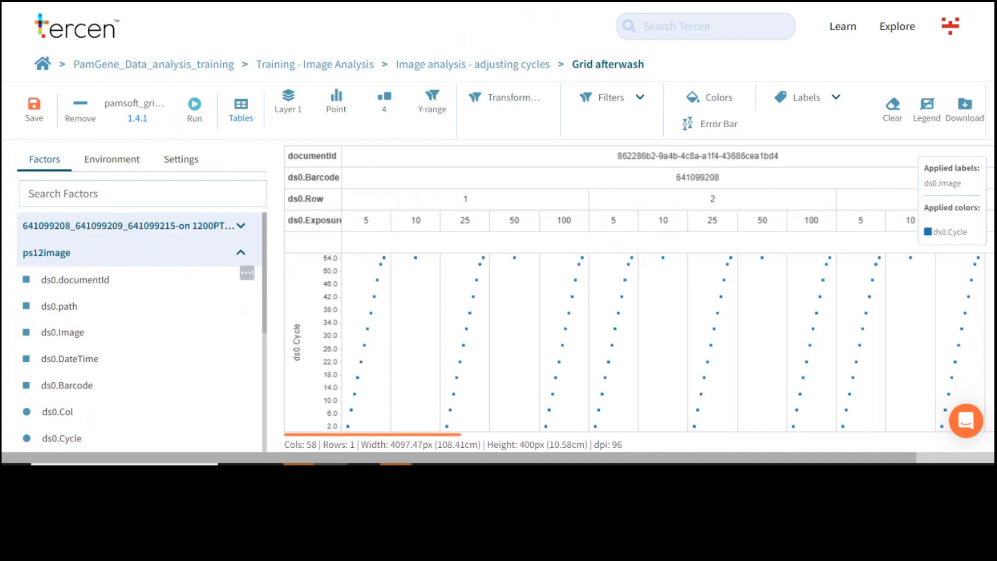
# - Add a filter named ds0.Cycle = 54 to Grid afterwash, keeping only data where ds0.Cycle equals 54
pyautogui.hotkey('alt', 'f')
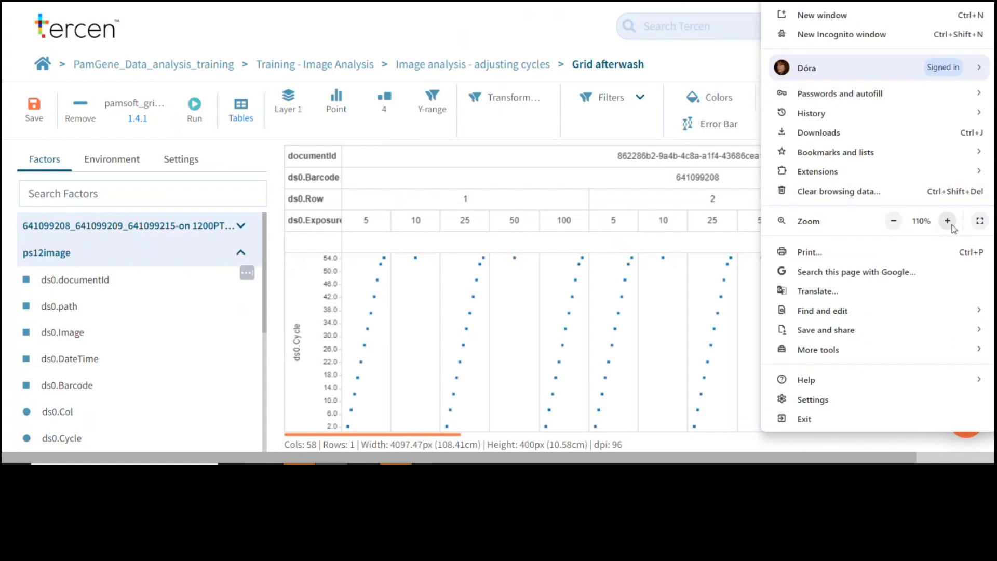
pyautogui.click(947, 221)
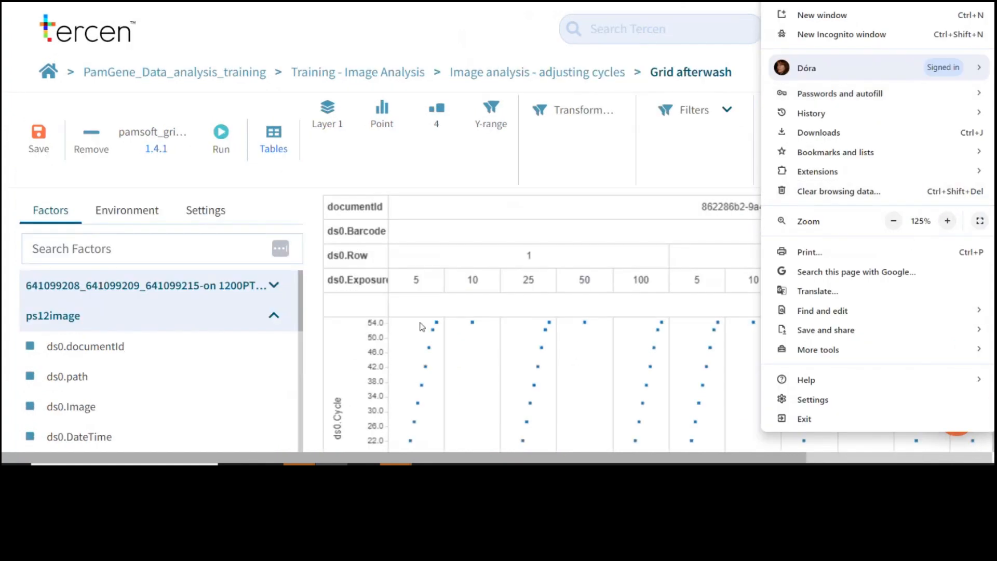
pyautogui.click(488, 340)
pyautogui.click(580, 115)
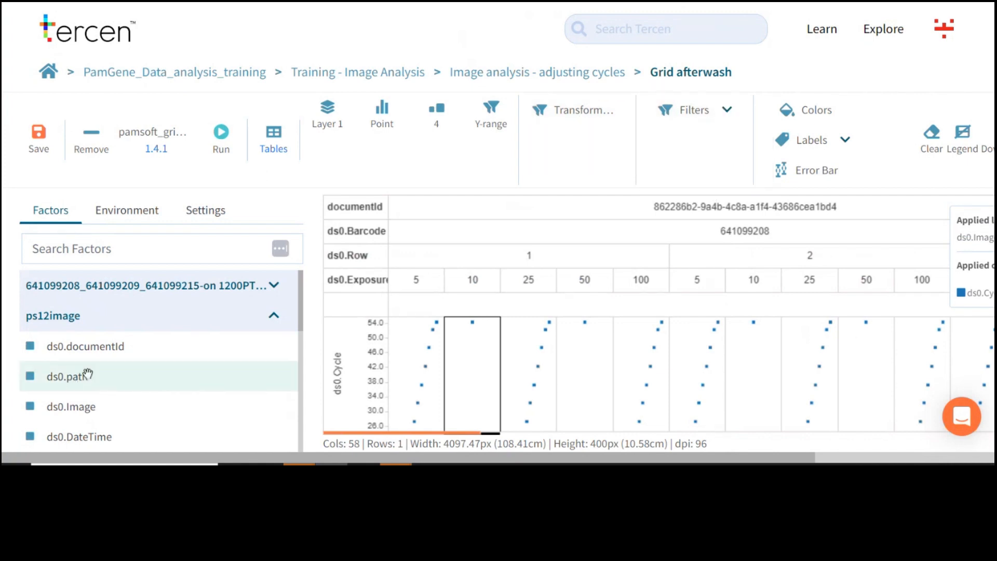
pyautogui.scroll(-3, 82, 372)
pyautogui.moveTo(67, 402); pyautogui.dragTo(696, 126)
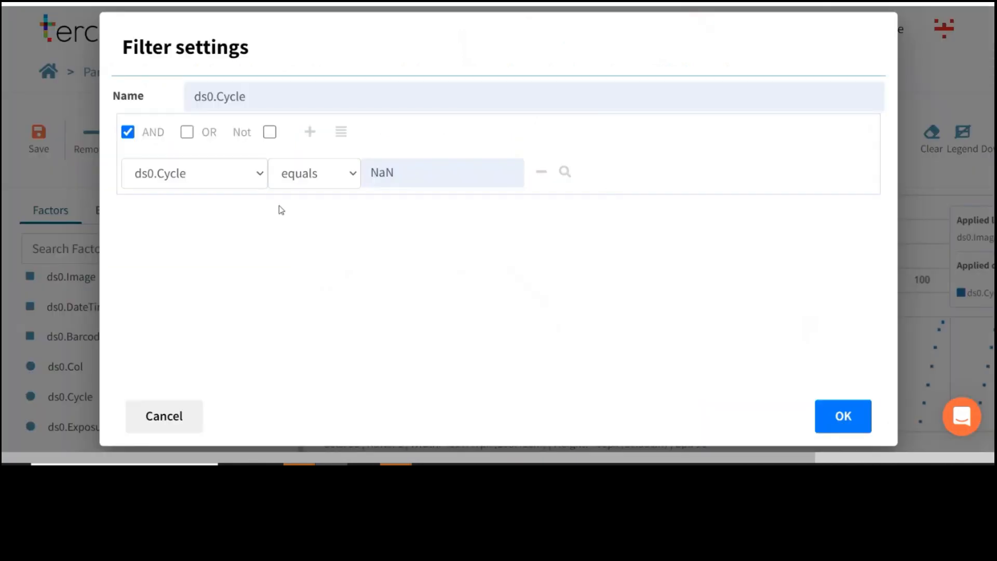
pyautogui.doubleClick(460, 179)
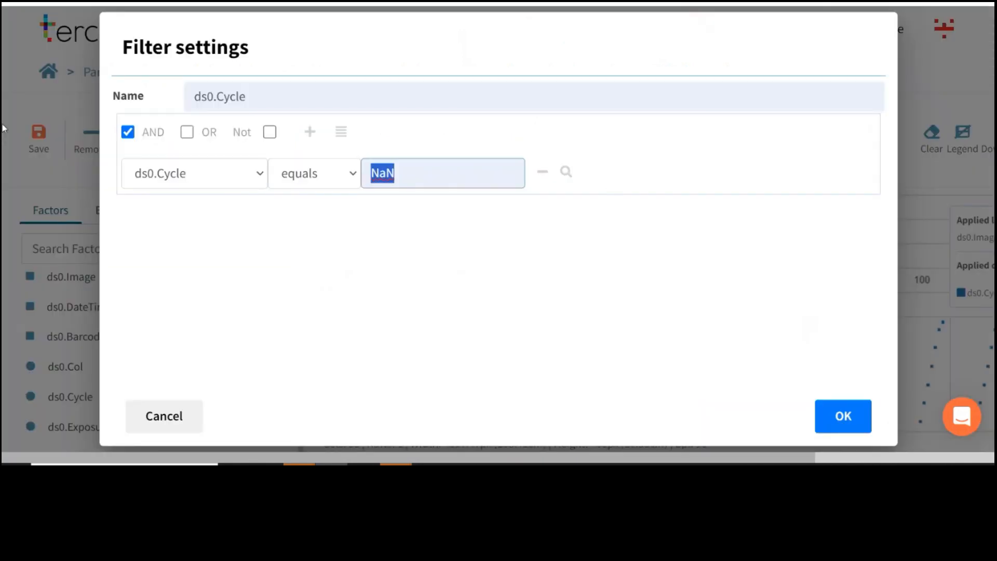
pyautogui.write('54')
pyautogui.click(282, 93)
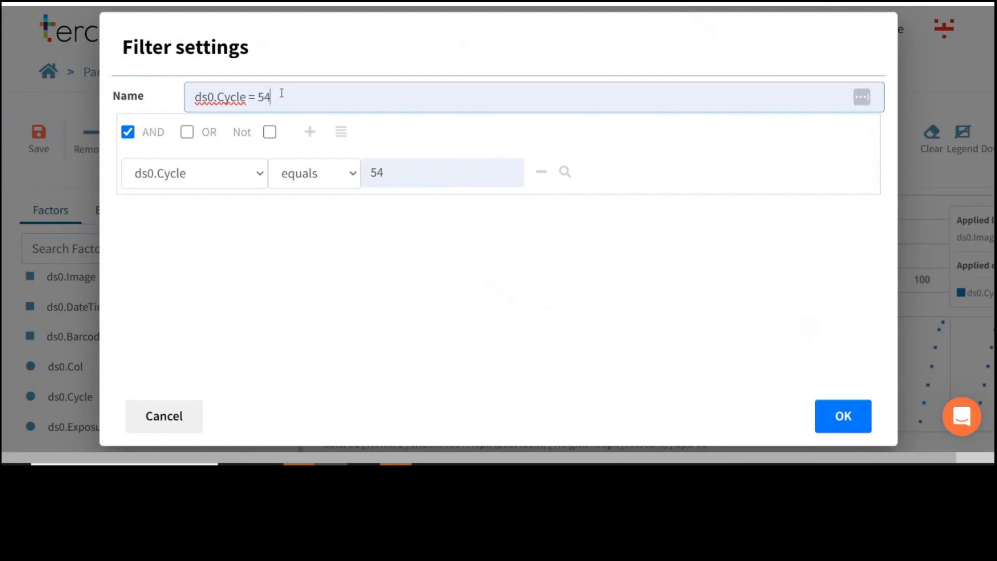
pyautogui.click(840, 419)
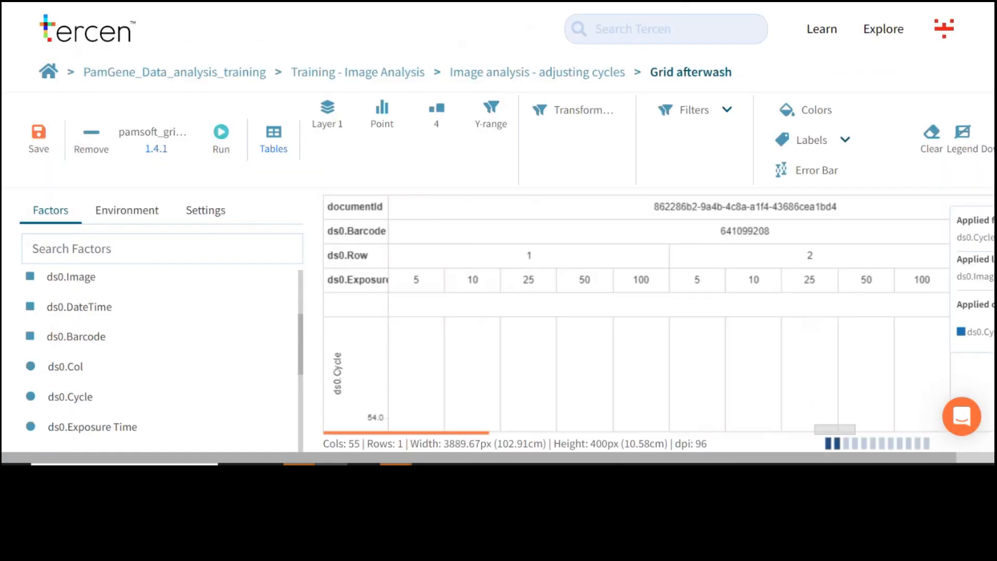
# - Narrow the crosstab columns and reduce the page to 110% to check the filtered points across barcodes, rows and exposure times
pyautogui.scroll(-5, 668, 310)
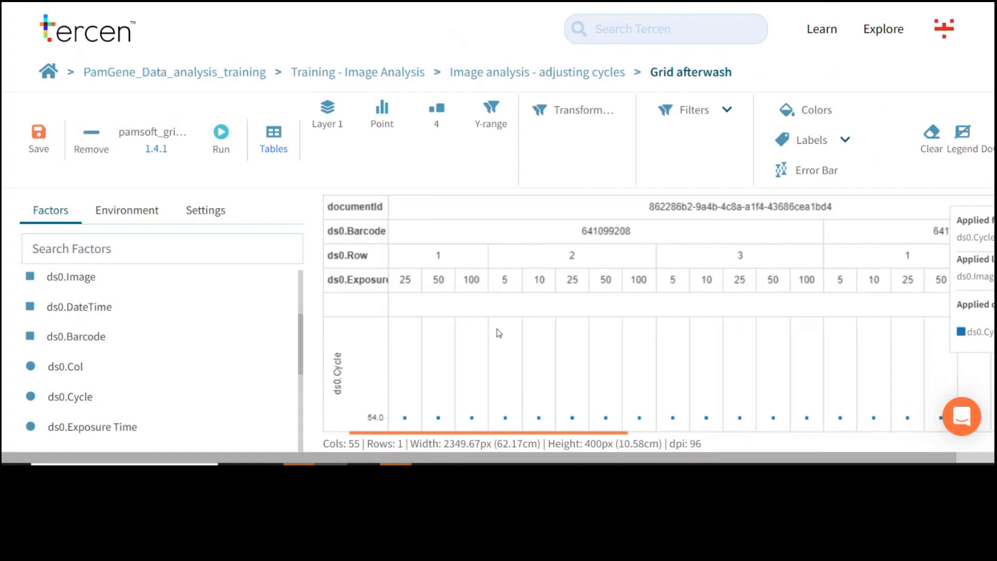
pyautogui.click(979, 4)
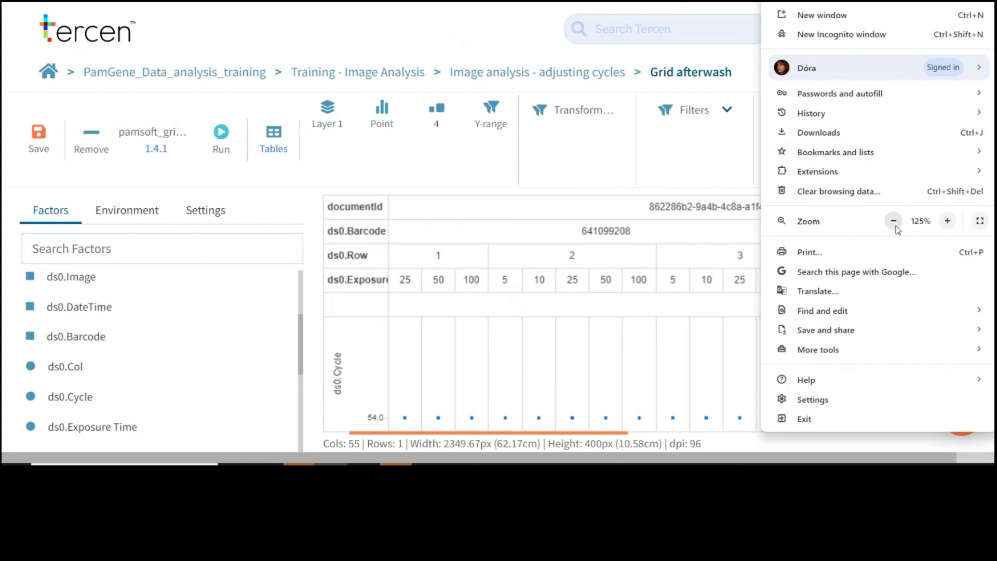
pyautogui.click(894, 221)
pyautogui.click(536, 423)
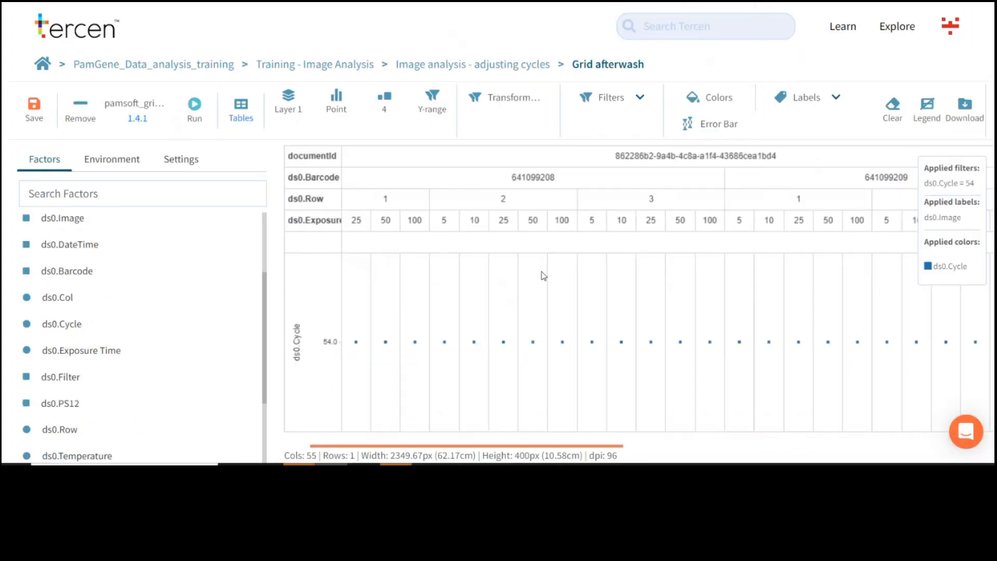
# - Return to the adjusting cycles workflow and run the Grid afterwash step with its new filter
pyautogui.click(434, 62)
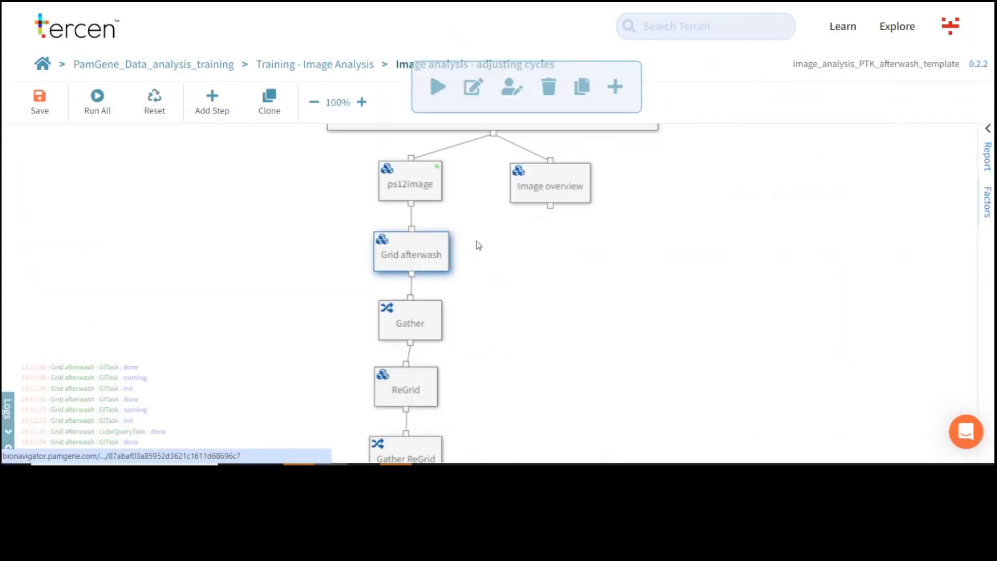
pyautogui.click(437, 93)
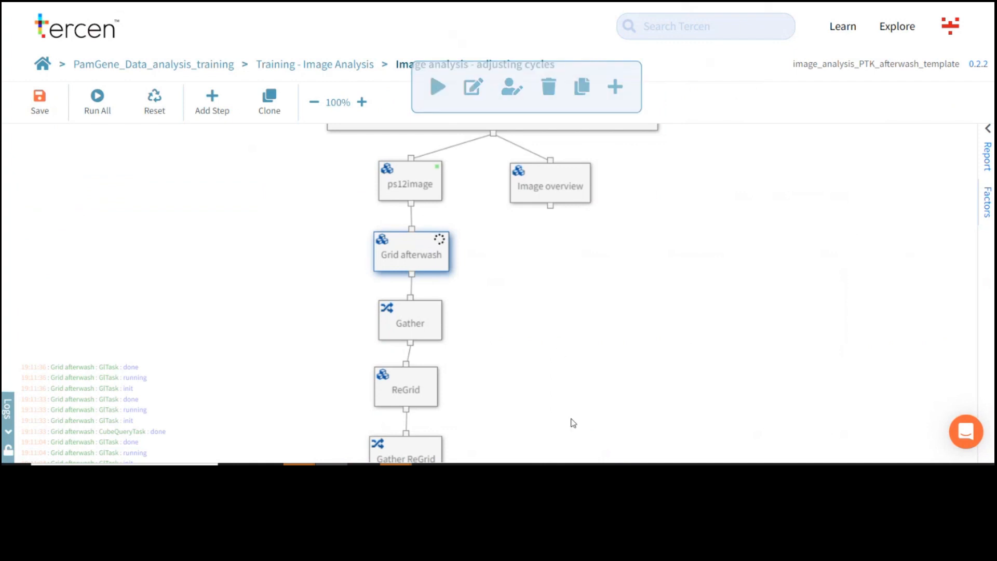
pyautogui.moveTo(572, 420); pyautogui.dragTo(561, 360)
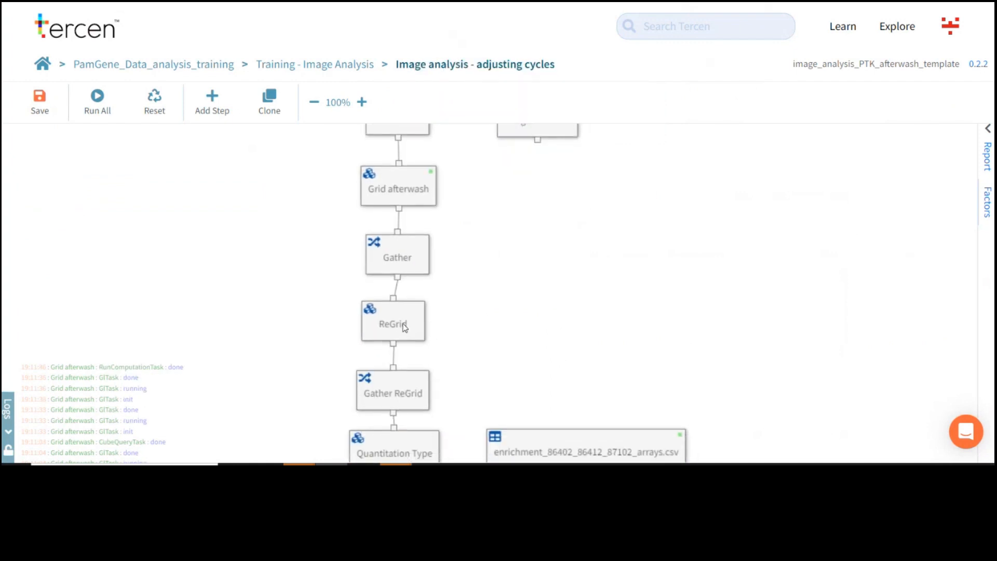
pyautogui.click(397, 259)
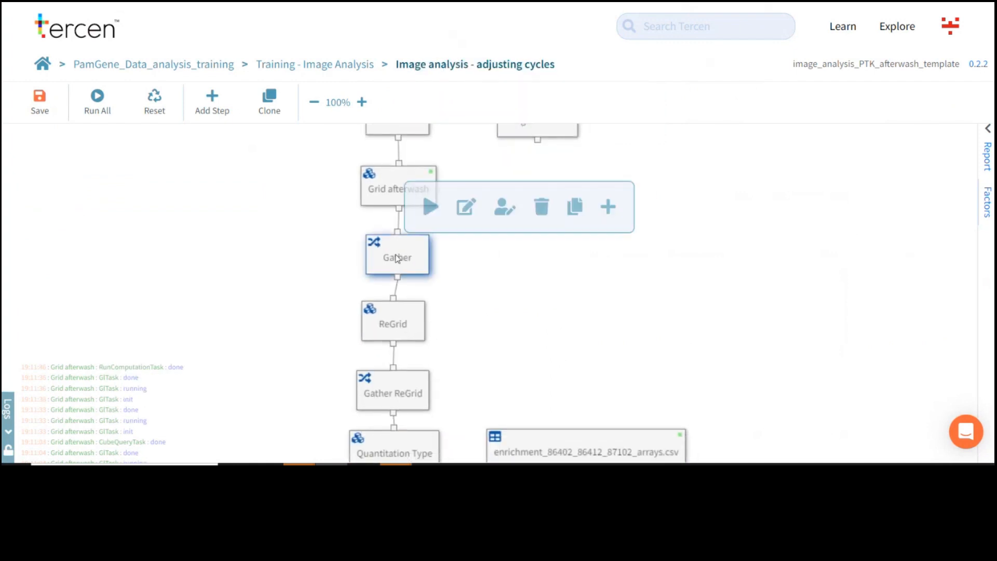
pyautogui.click(405, 338)
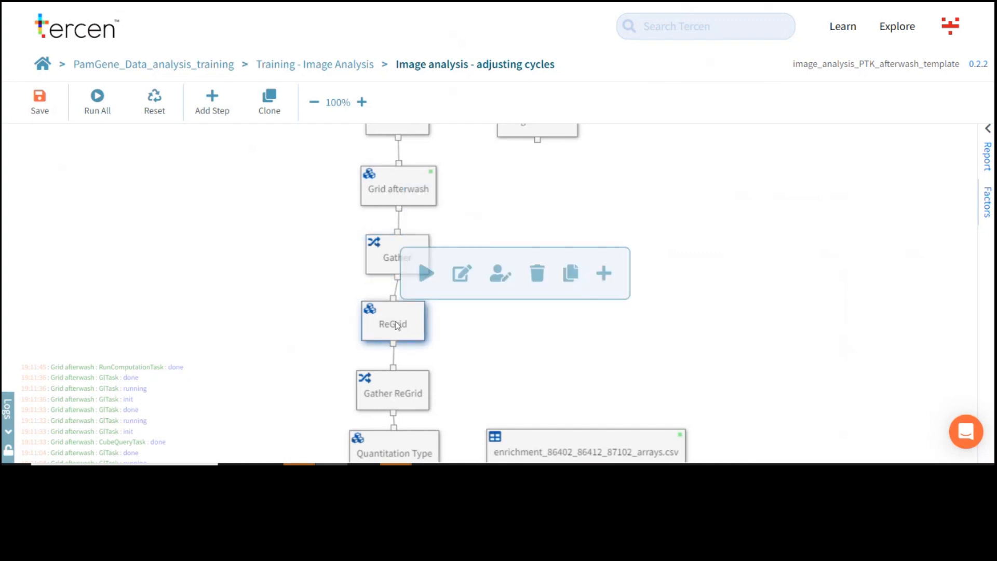
pyautogui.doubleClick(397, 325)
pyautogui.click(349, 300)
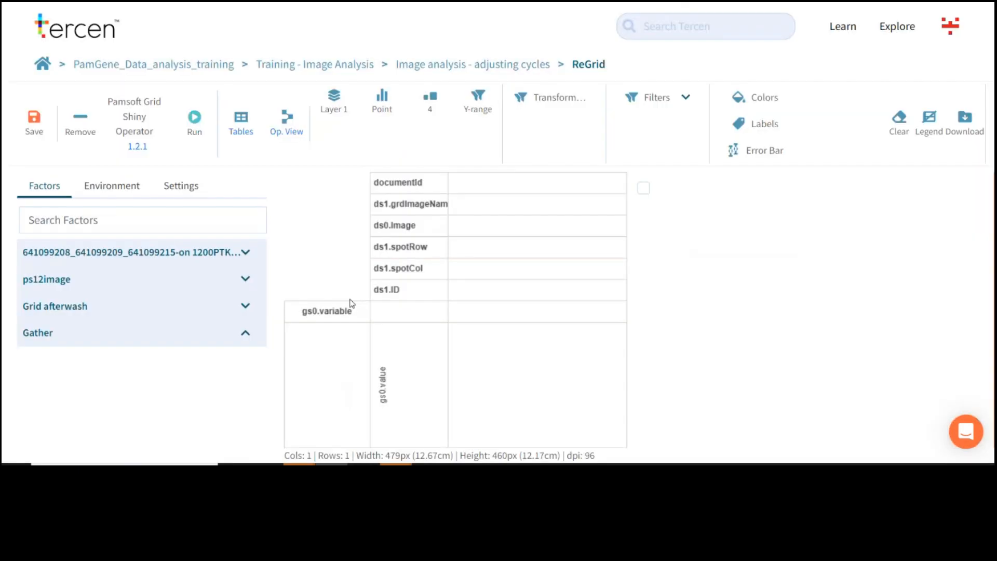
# - Run the Gather step in the adjusting cycles workflow and open the ReGrid step
pyautogui.click(502, 65)
pyautogui.click(431, 207)
pyautogui.doubleClick(407, 325)
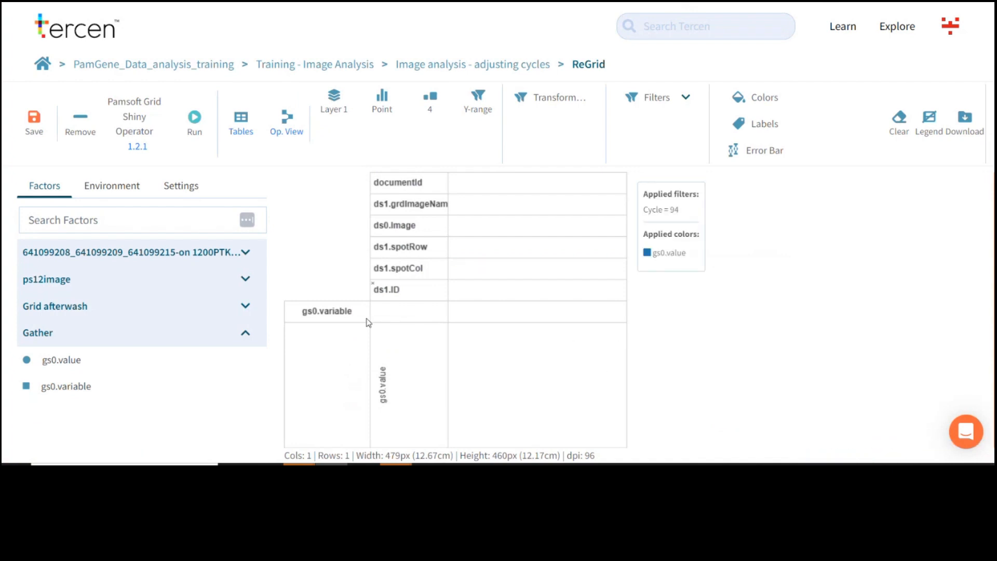
# - Change the ReGrid step's filter so ds0.Cycle equals 54 and rename it Cycle = 54
pyautogui.click(572, 111)
pyautogui.click(655, 97)
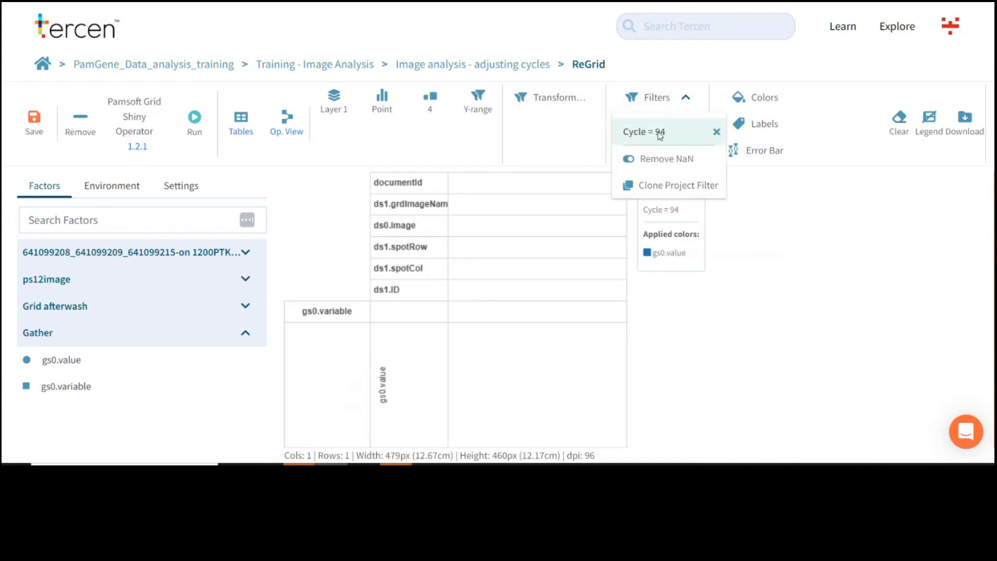
pyautogui.click(659, 133)
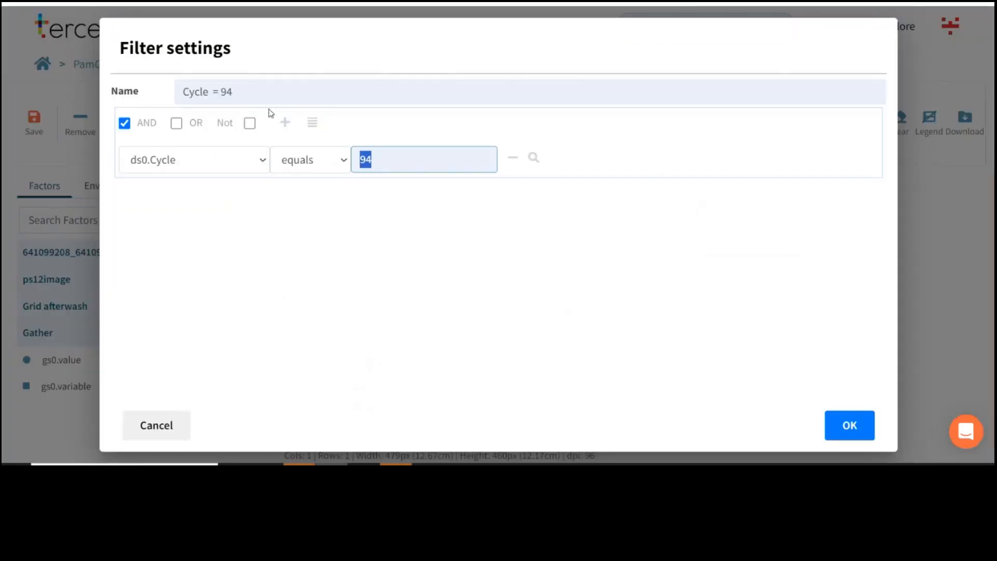
pyautogui.write('5')
pyautogui.click(226, 92)
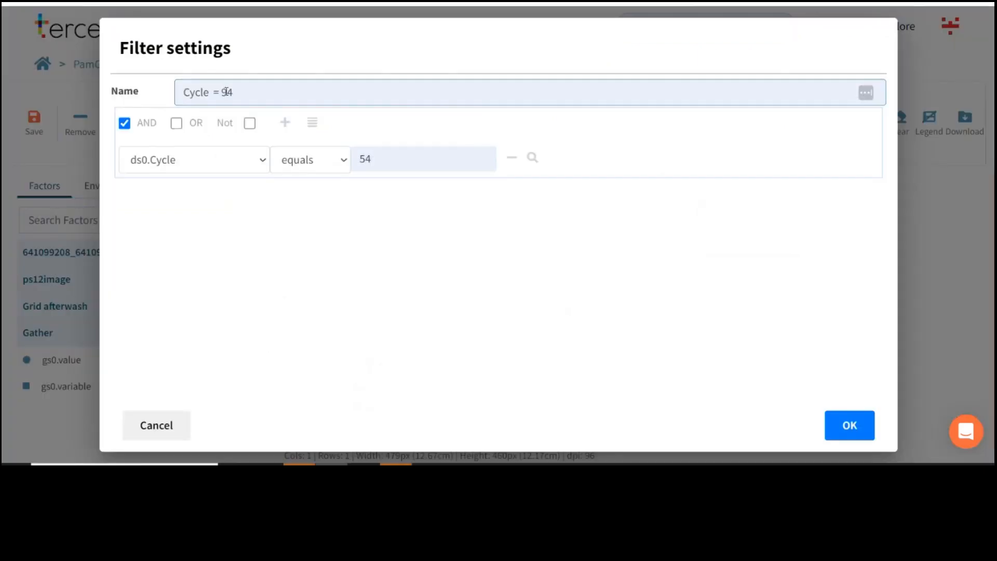
pyautogui.click(831, 428)
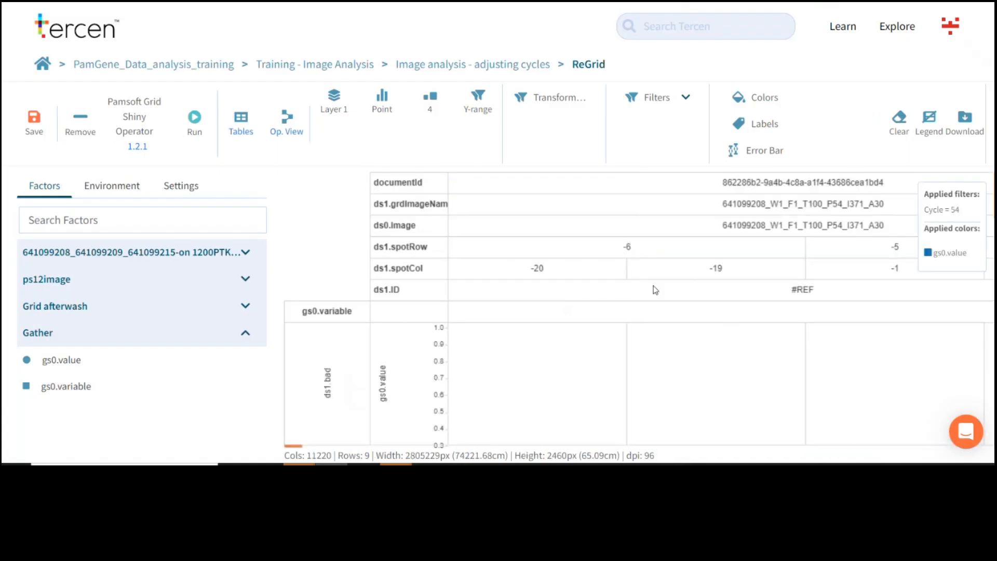
pyautogui.moveTo(627, 269); pyautogui.dragTo(551, 269)
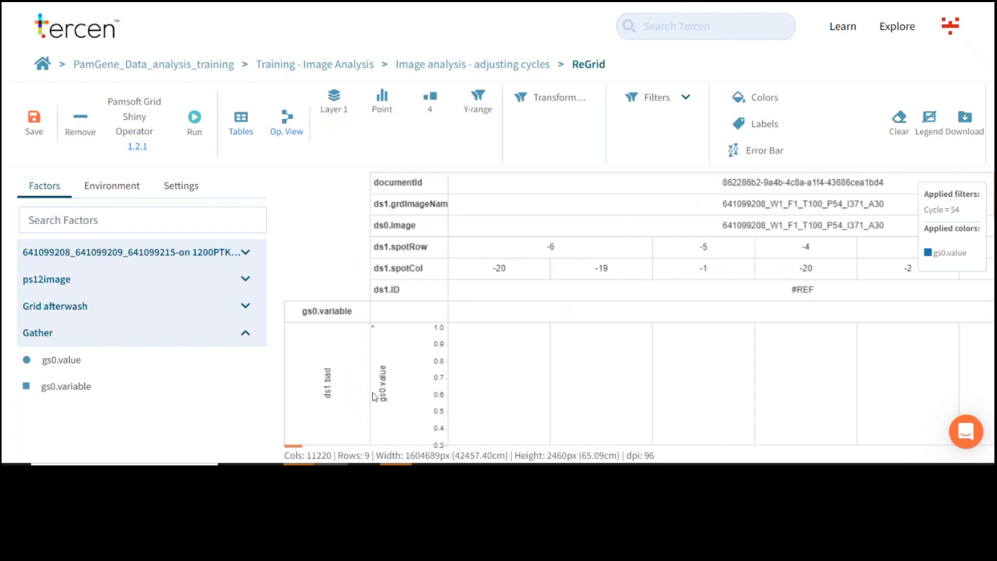
# - Return to the adjusting cycles workflow and look through the steps from ReGrid down to Export
pyautogui.scroll(-2, 316, 423)
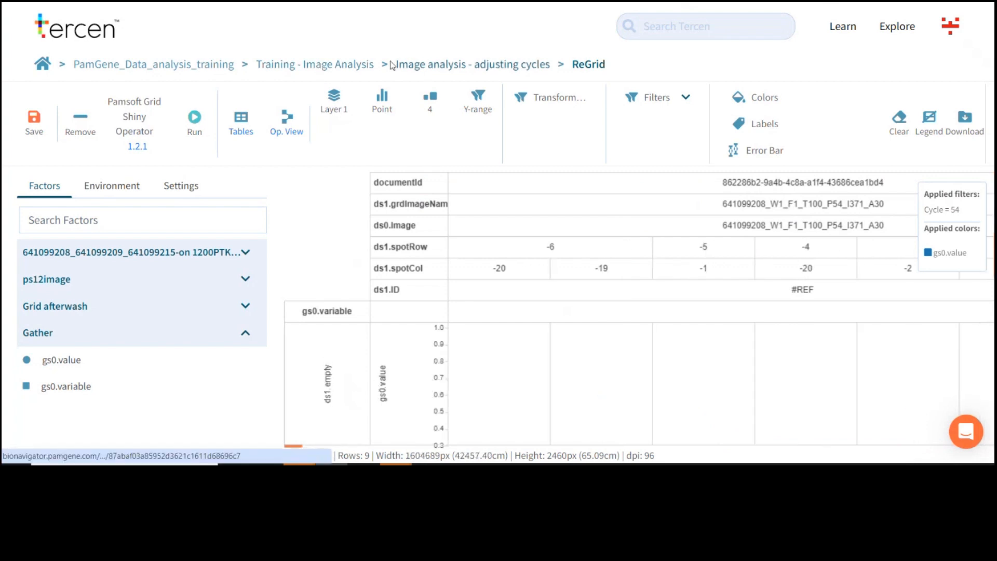
pyautogui.click(436, 65)
pyautogui.scroll(-3, 540, 338)
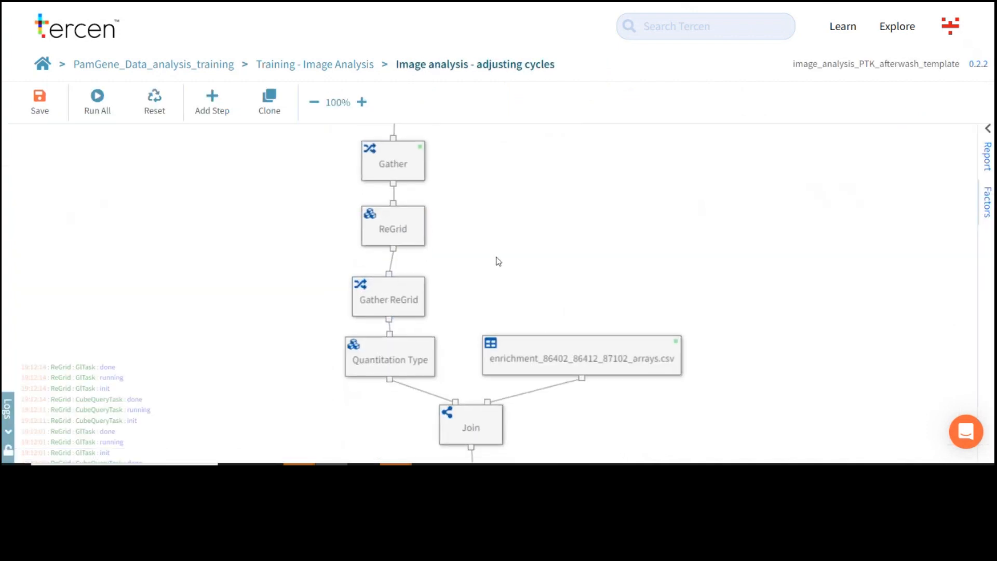
pyautogui.moveTo(521, 322); pyautogui.dragTo(518, 256)
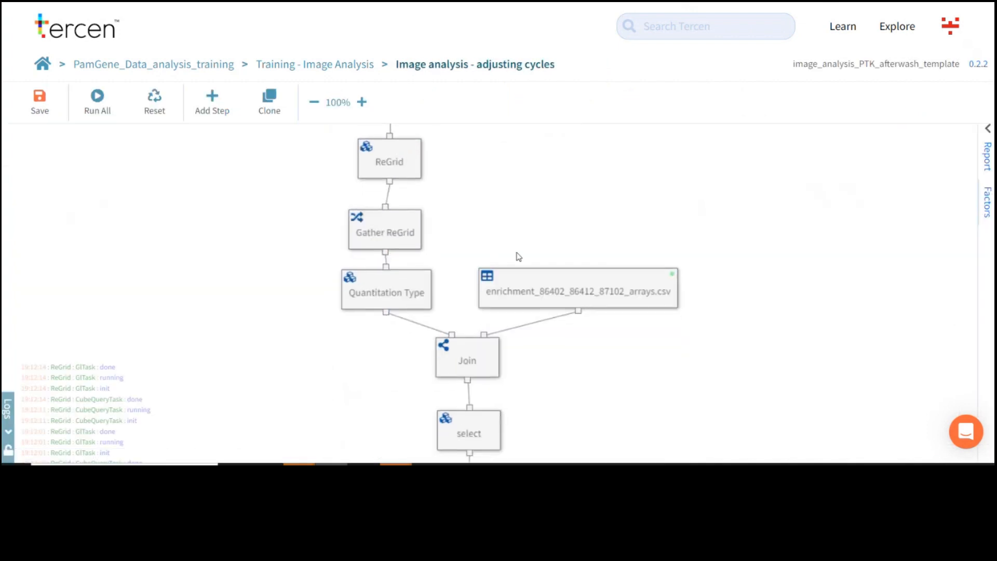
pyautogui.click(398, 235)
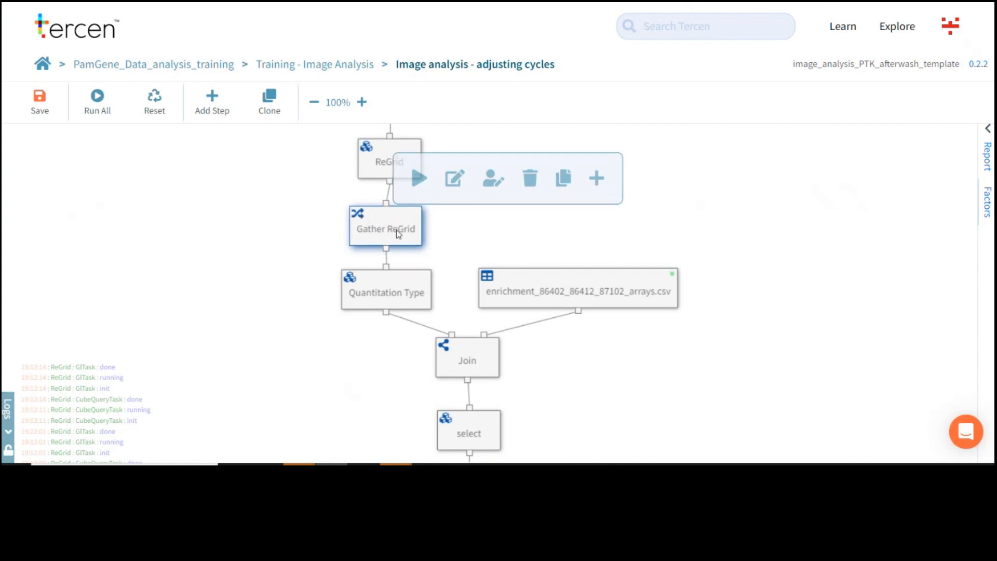
pyautogui.click(397, 301)
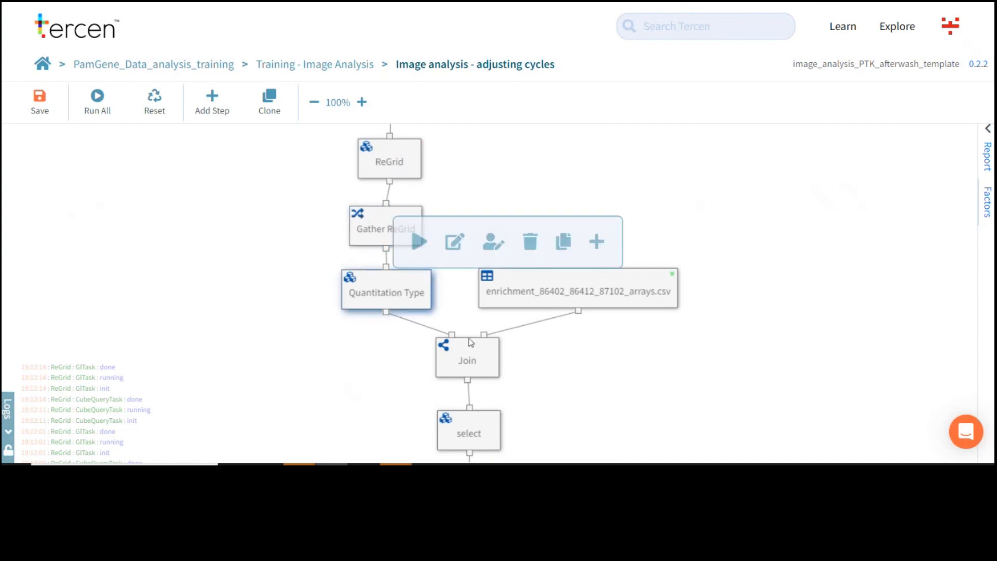
pyautogui.moveTo(565, 385); pyautogui.dragTo(578, 287)
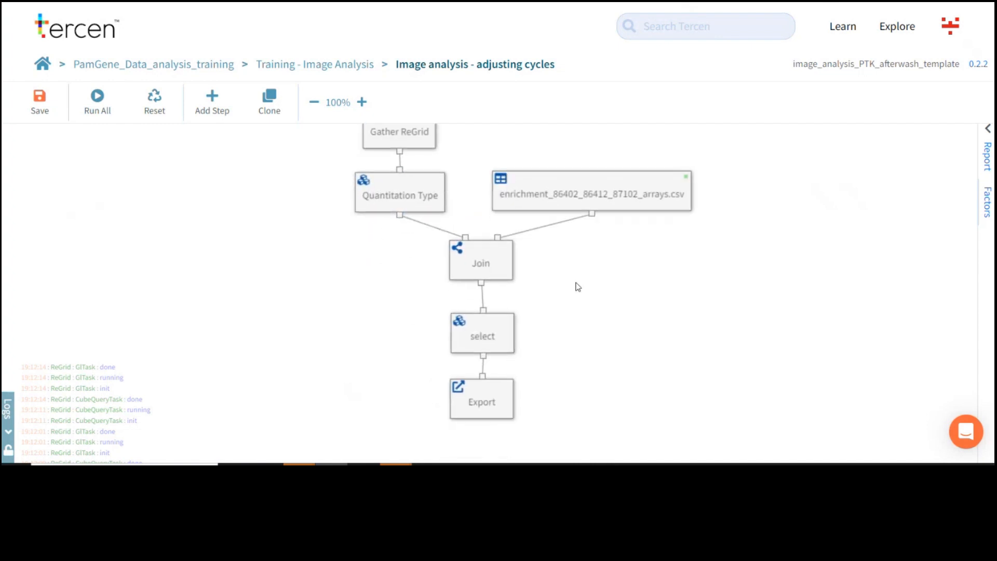
# - Open the select step, read and dismiss the missing factor notice, and go back to the workflow
pyautogui.doubleClick(487, 344)
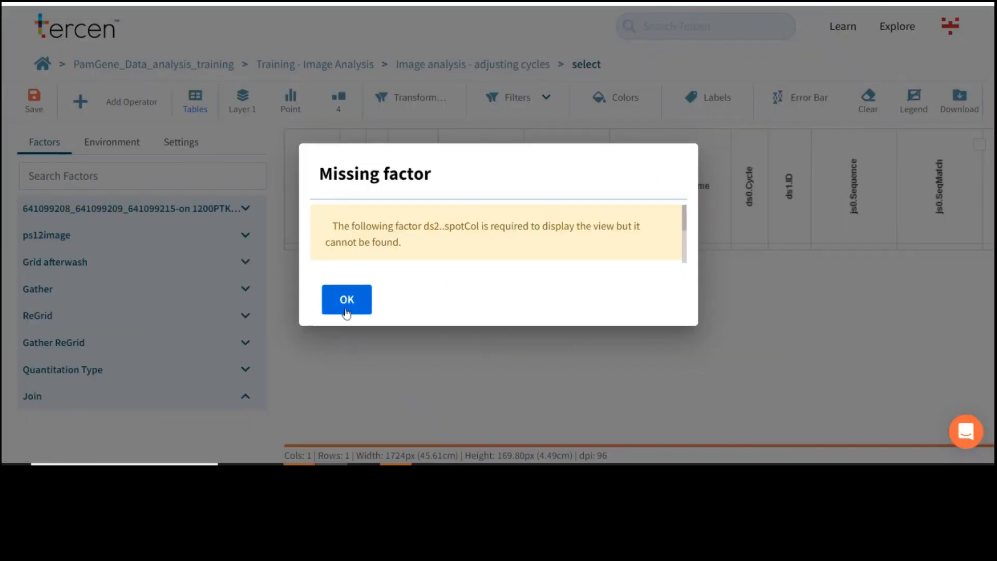
pyautogui.moveTo(331, 181); pyautogui.dragTo(446, 190)
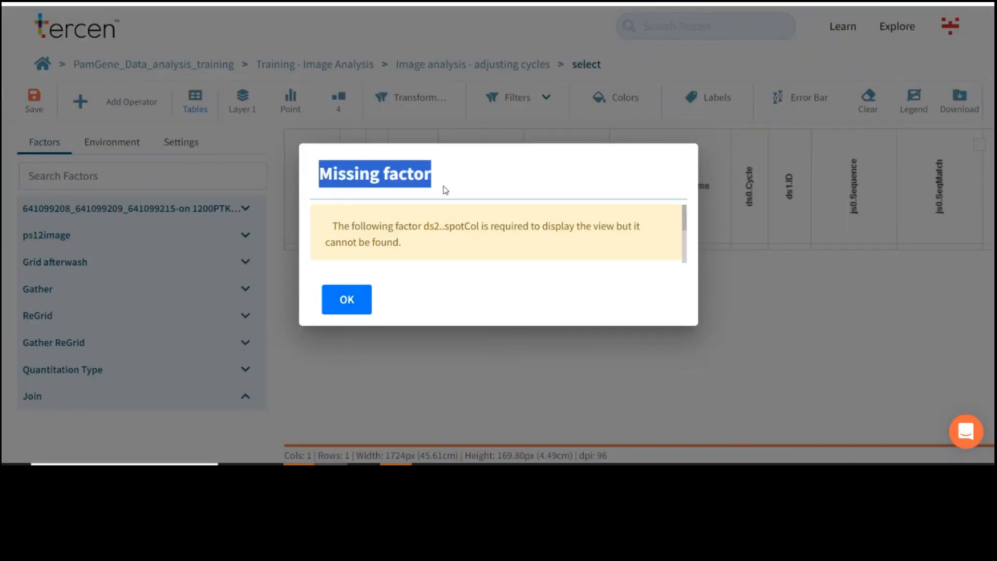
pyautogui.click(349, 306)
pyautogui.click(472, 68)
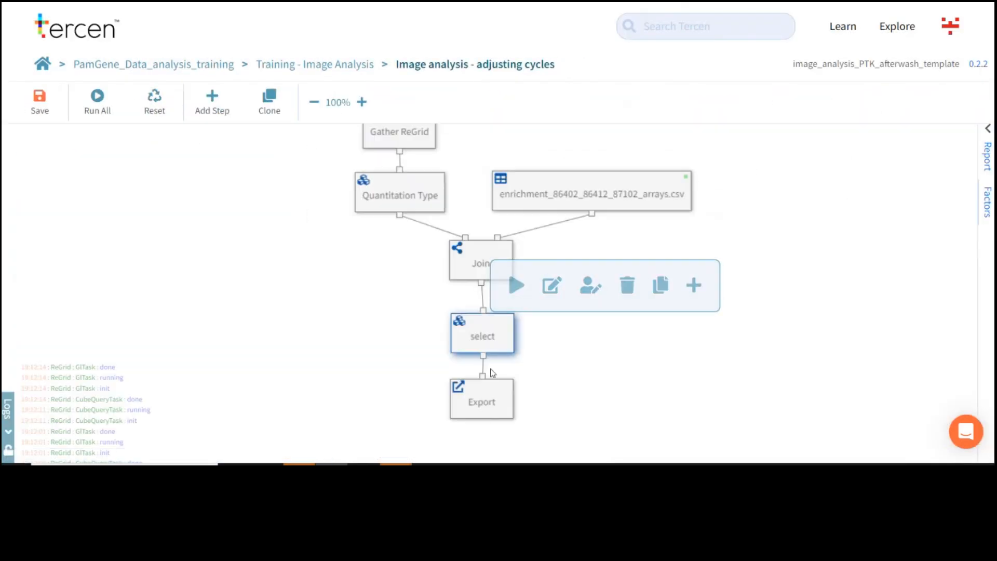
# - Reopen the select step and change its cycle filter so ds0.Cycle equals 54
pyautogui.doubleClick(499, 337)
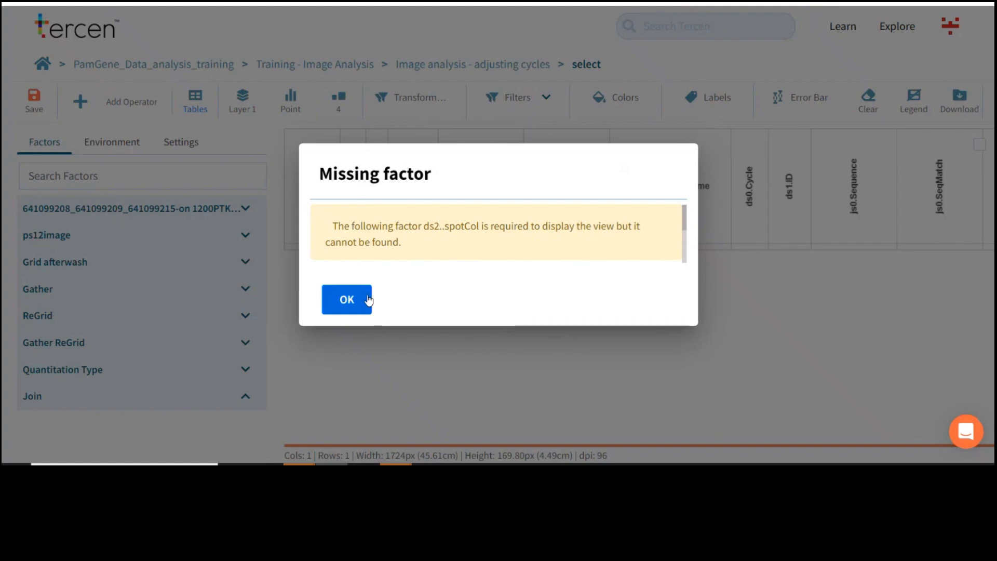
pyautogui.click(366, 298)
pyautogui.click(546, 97)
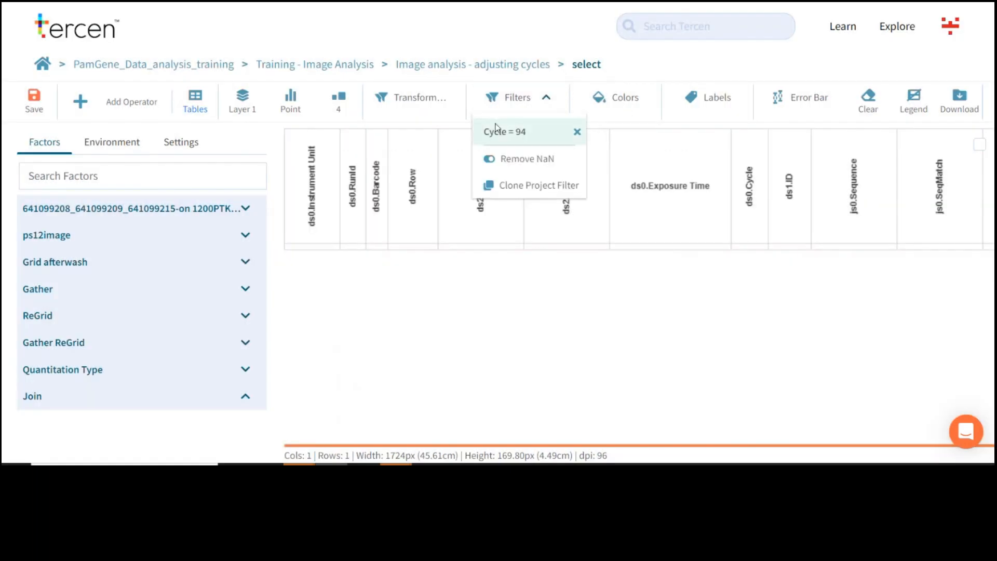
pyautogui.click(496, 129)
pyautogui.click(383, 157)
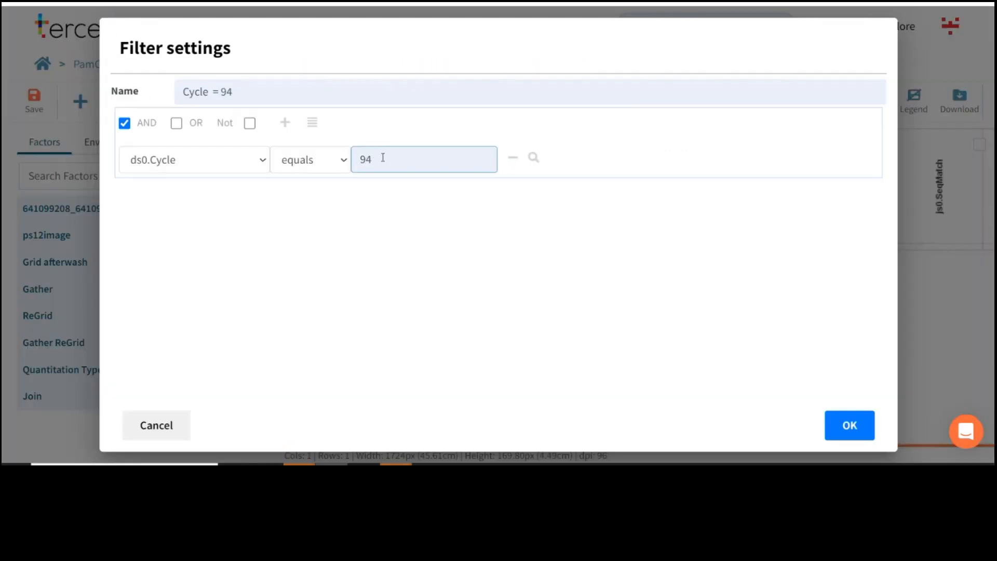
pyautogui.click(225, 94)
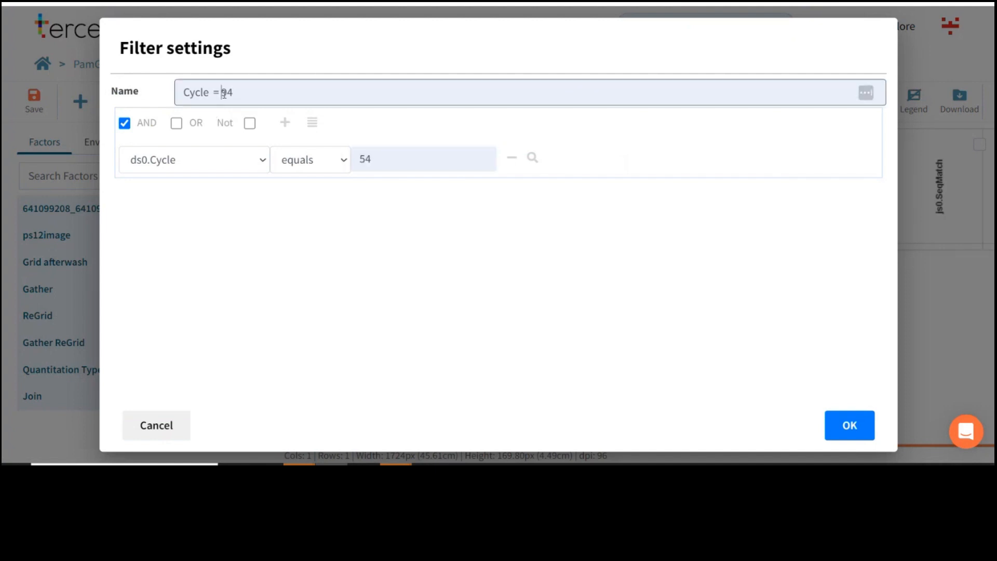